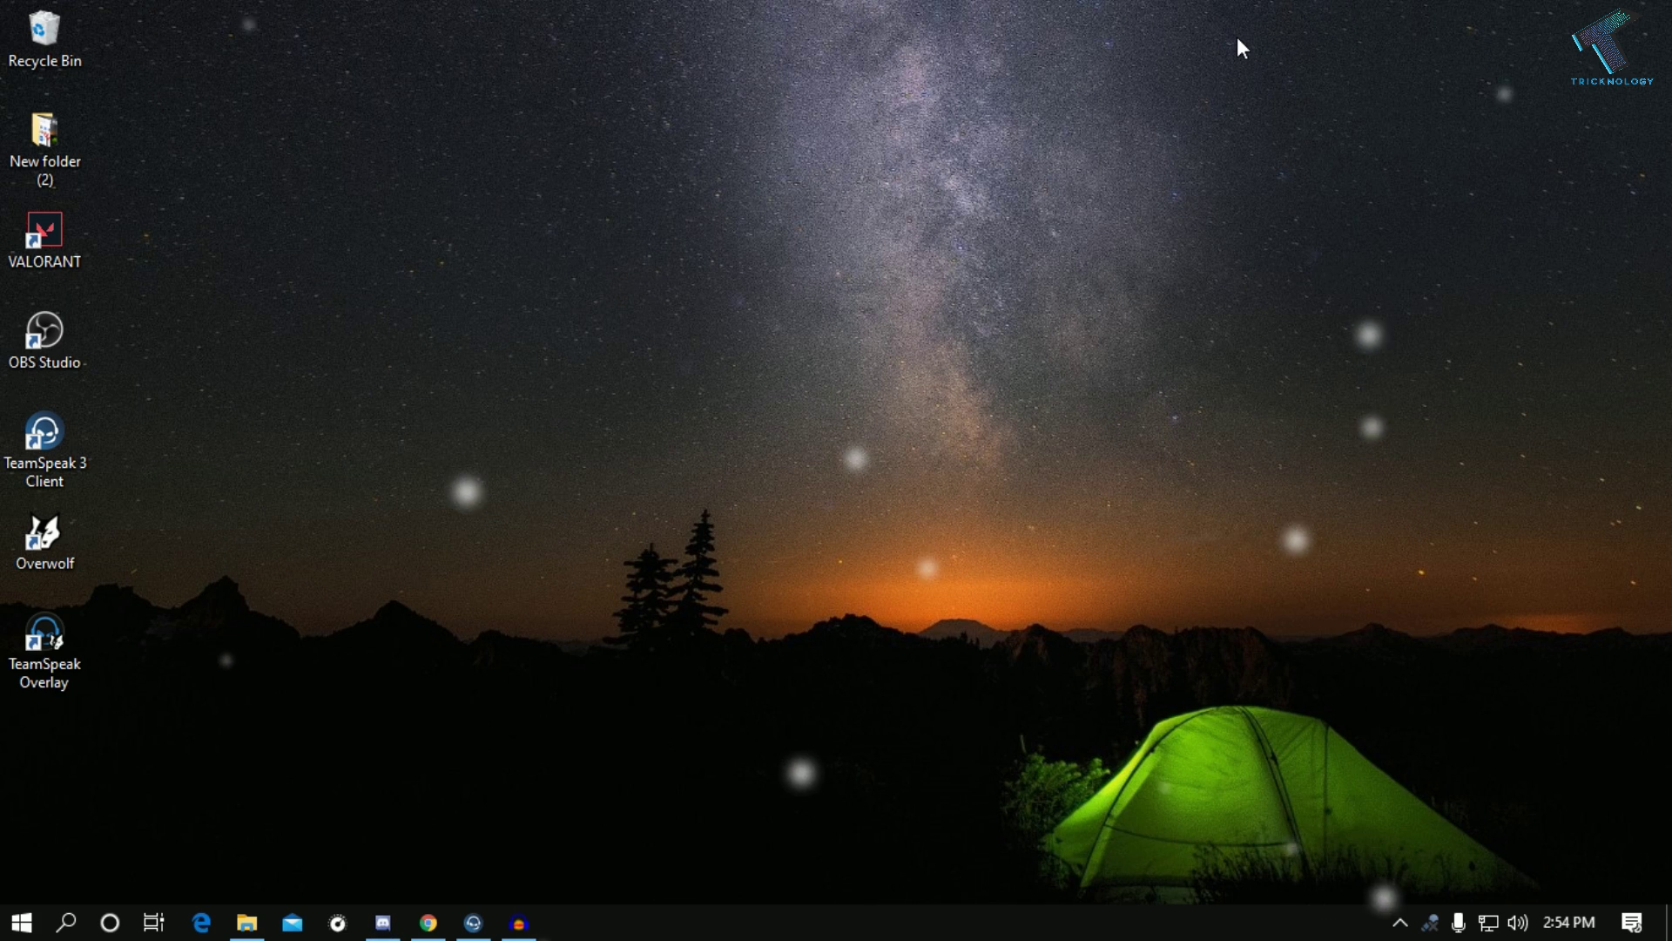
# - Open Computer Management from This PC's Manage option and go to Disk Management
pyautogui.click(248, 922)
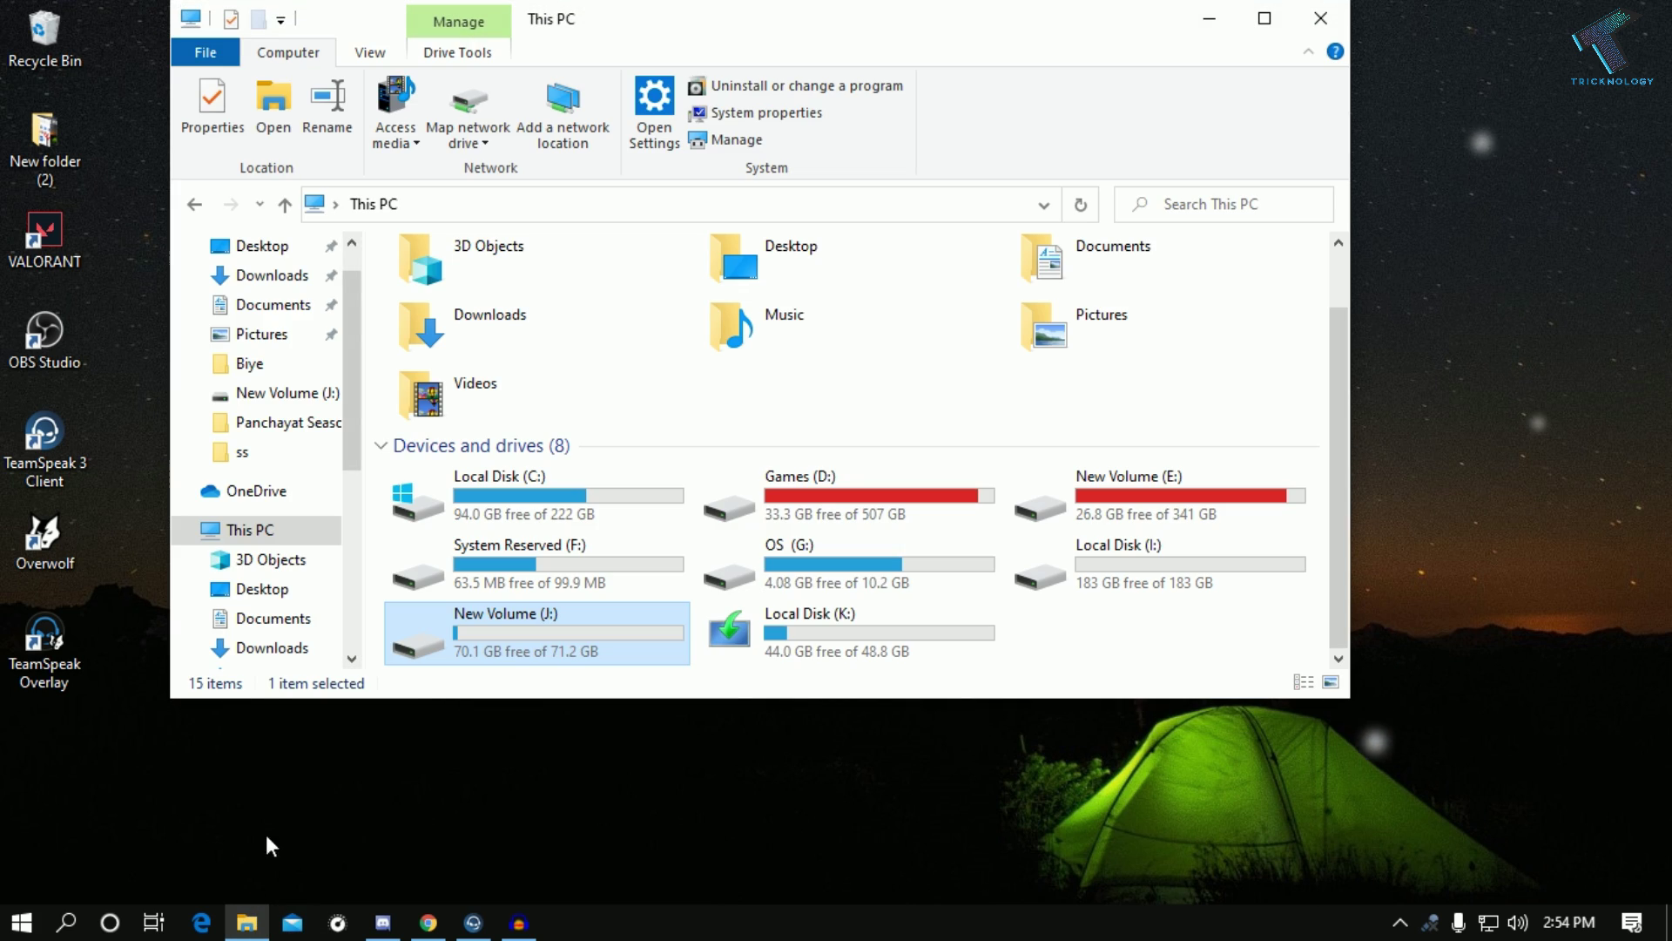
pyautogui.rightClick(269, 546)
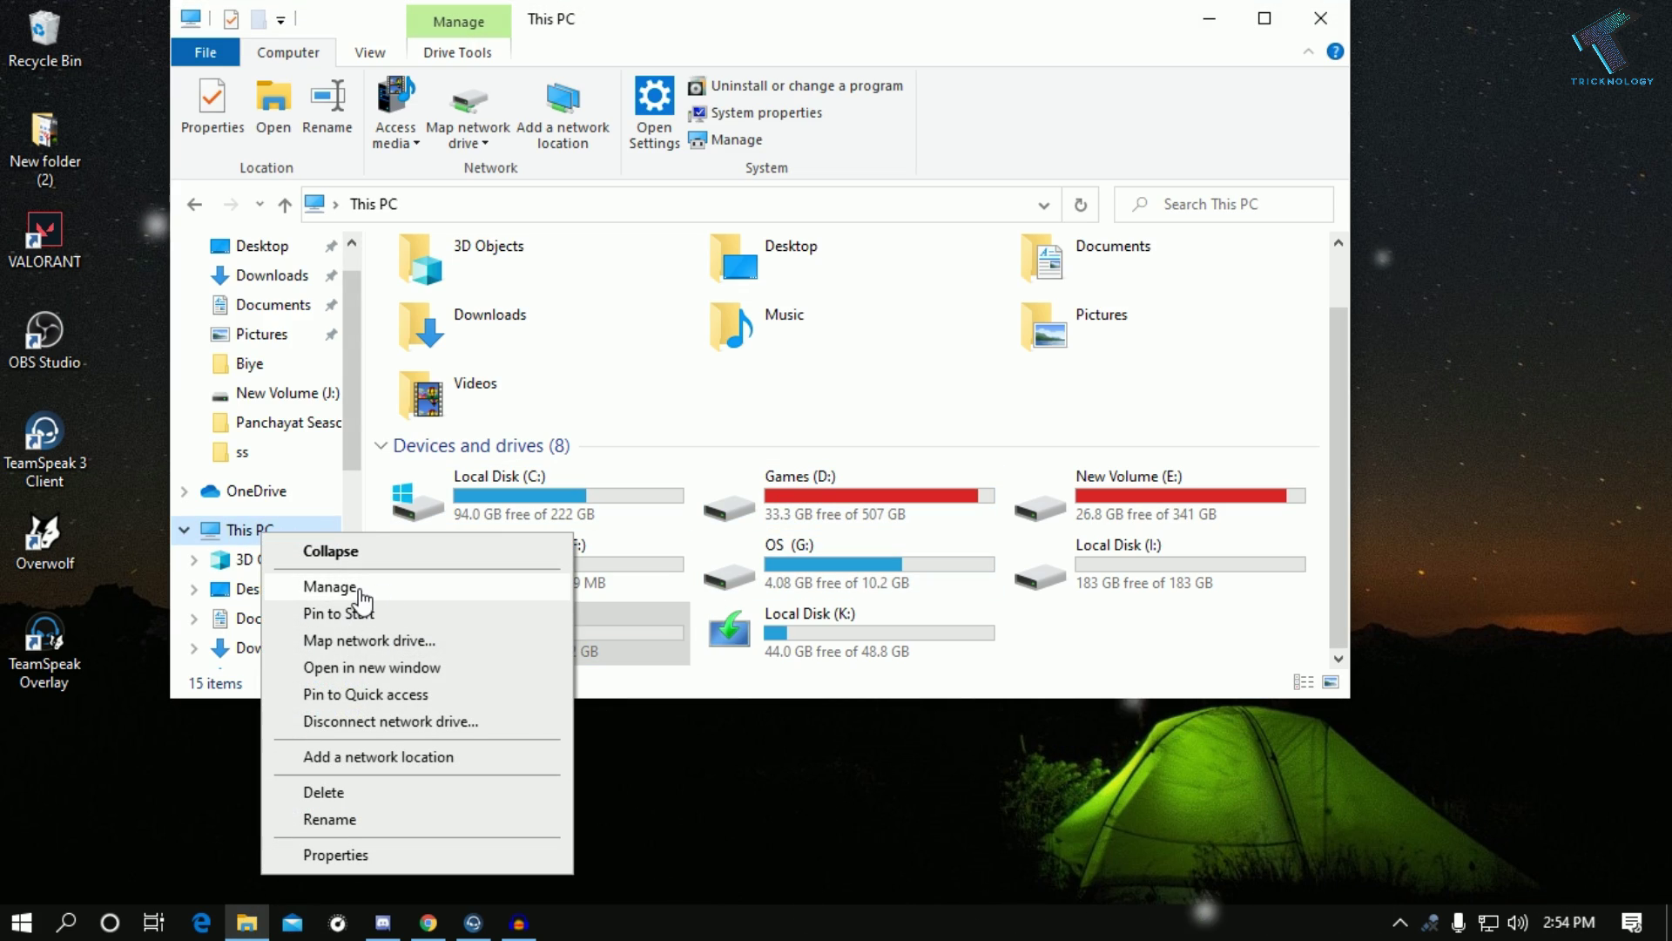
pyautogui.click(330, 586)
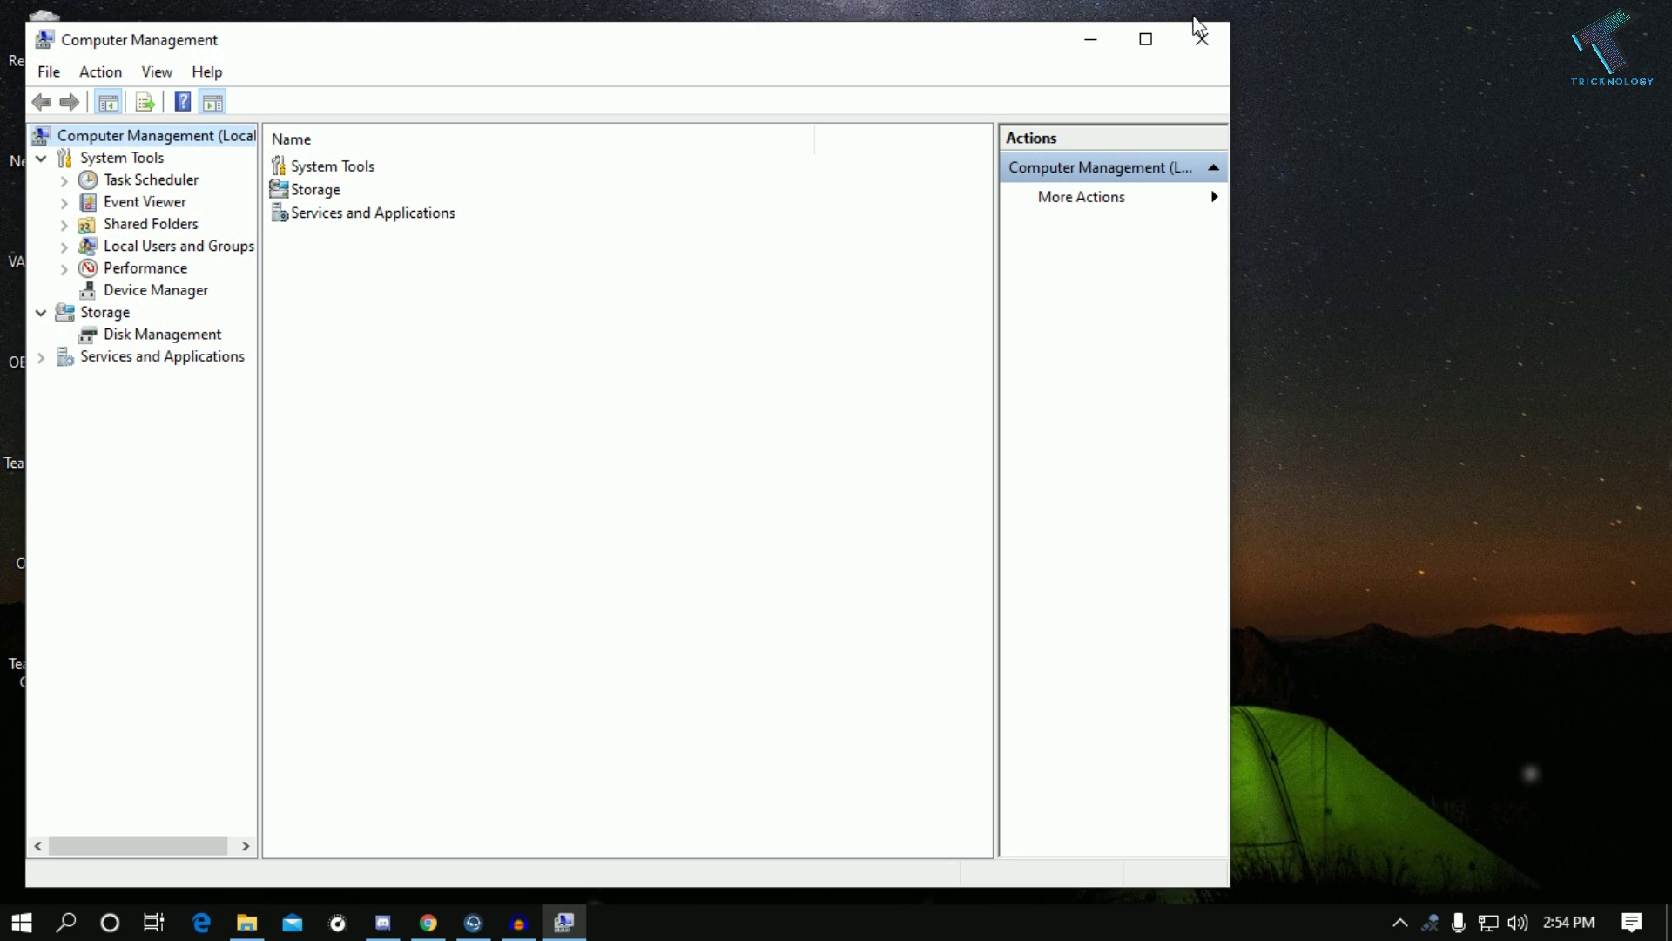
pyautogui.click(165, 342)
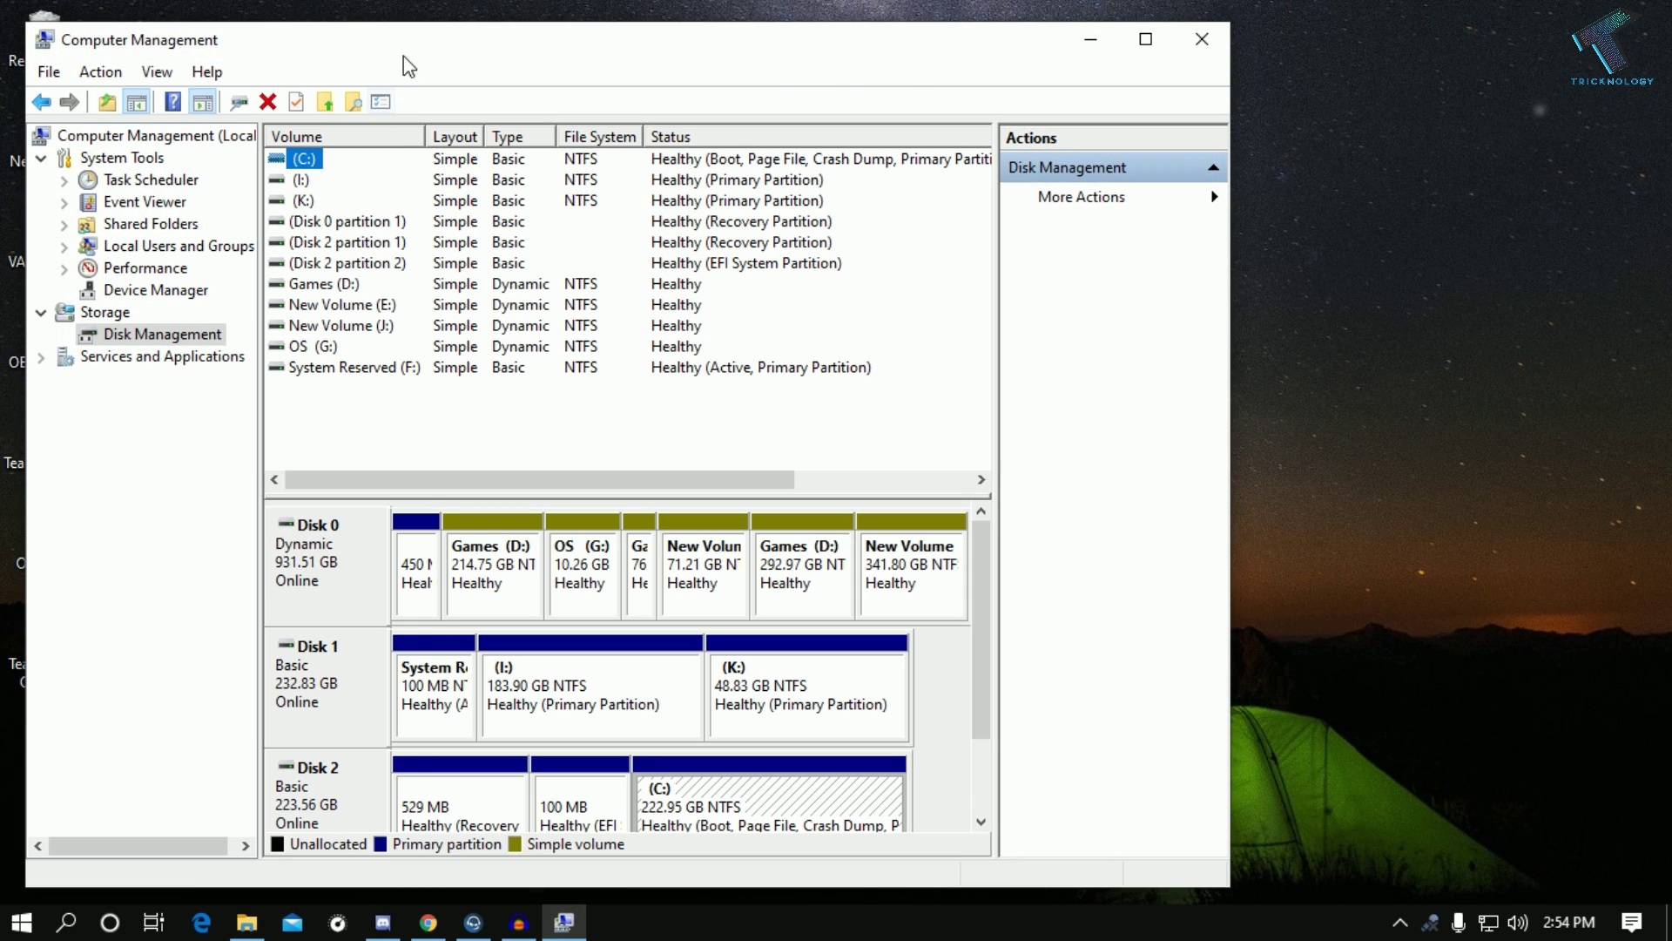
# - Inspect Disk 1's System Reserved and I: partitions in the disk map, then reopen This PC
pyautogui.moveTo(417, 50)
pyautogui.mouseDown()
pyautogui.moveTo(667, 29)
pyautogui.moveTo(620, 33)
pyautogui.mouseUp()
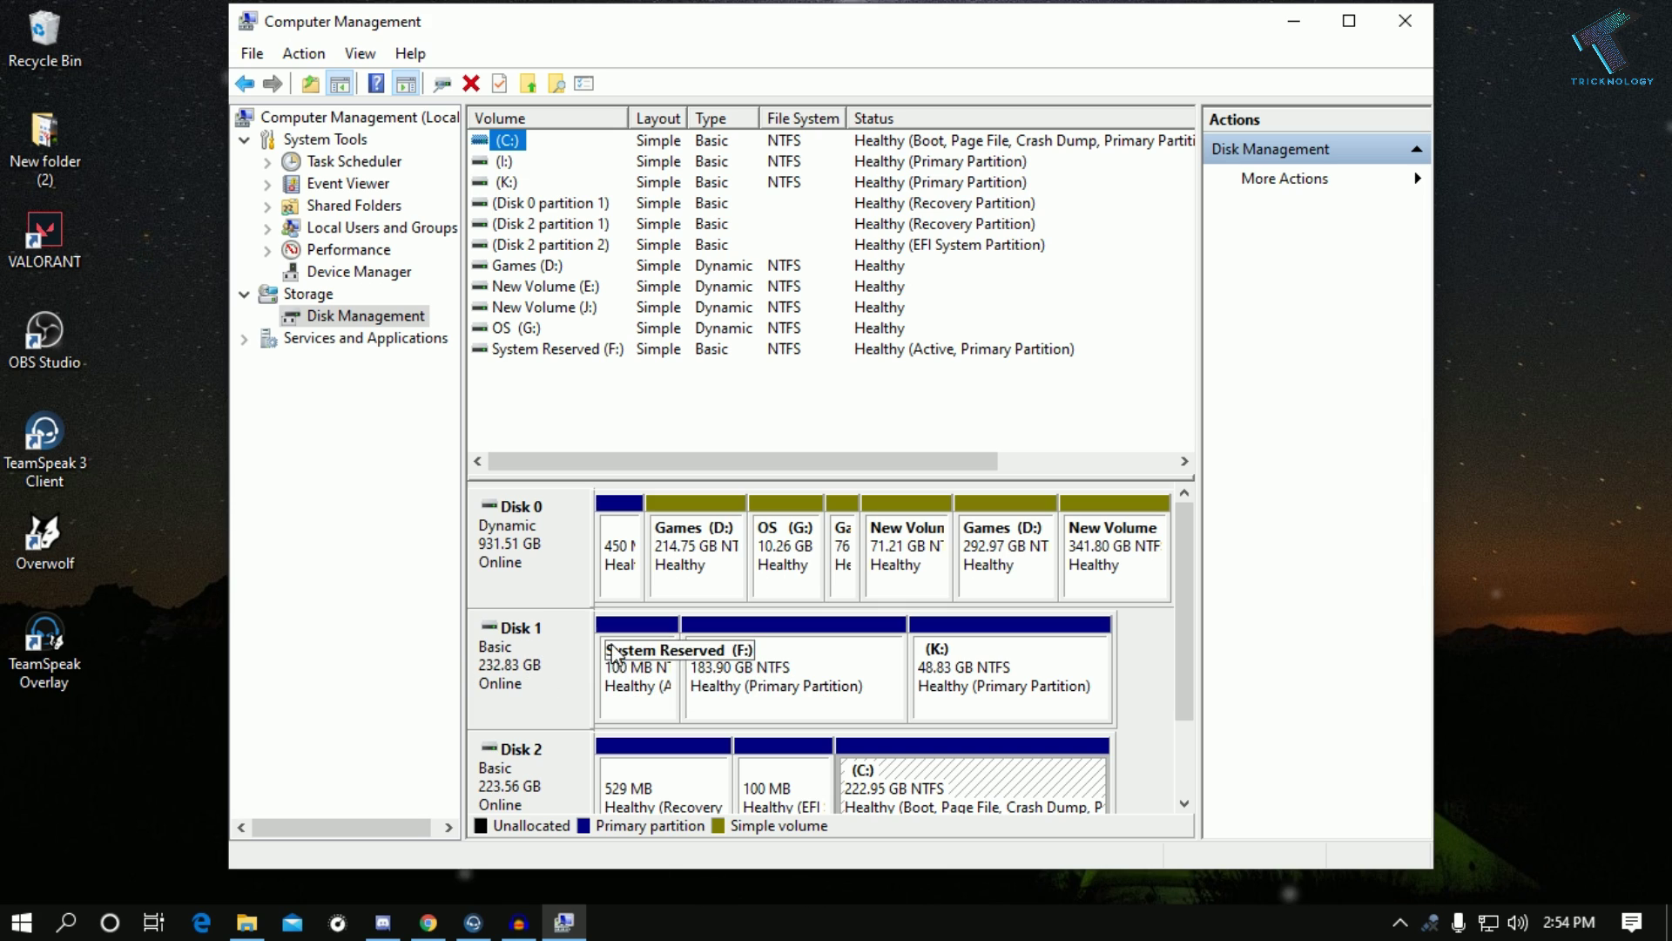
pyautogui.click(752, 667)
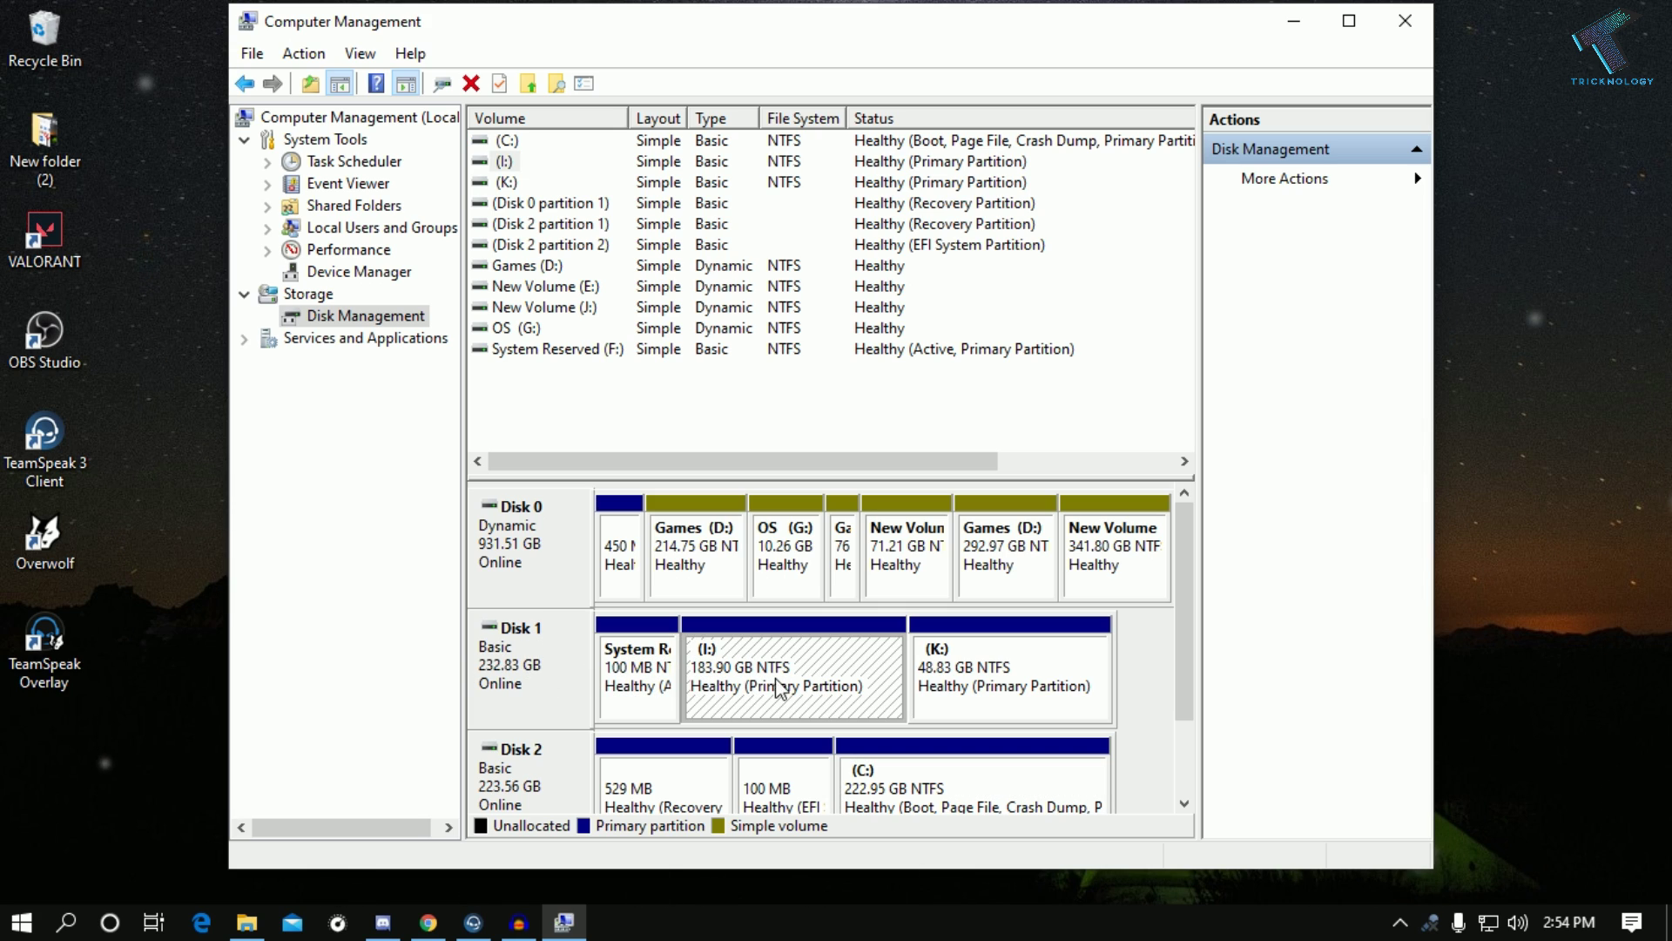
pyautogui.click(628, 670)
pyautogui.click(819, 681)
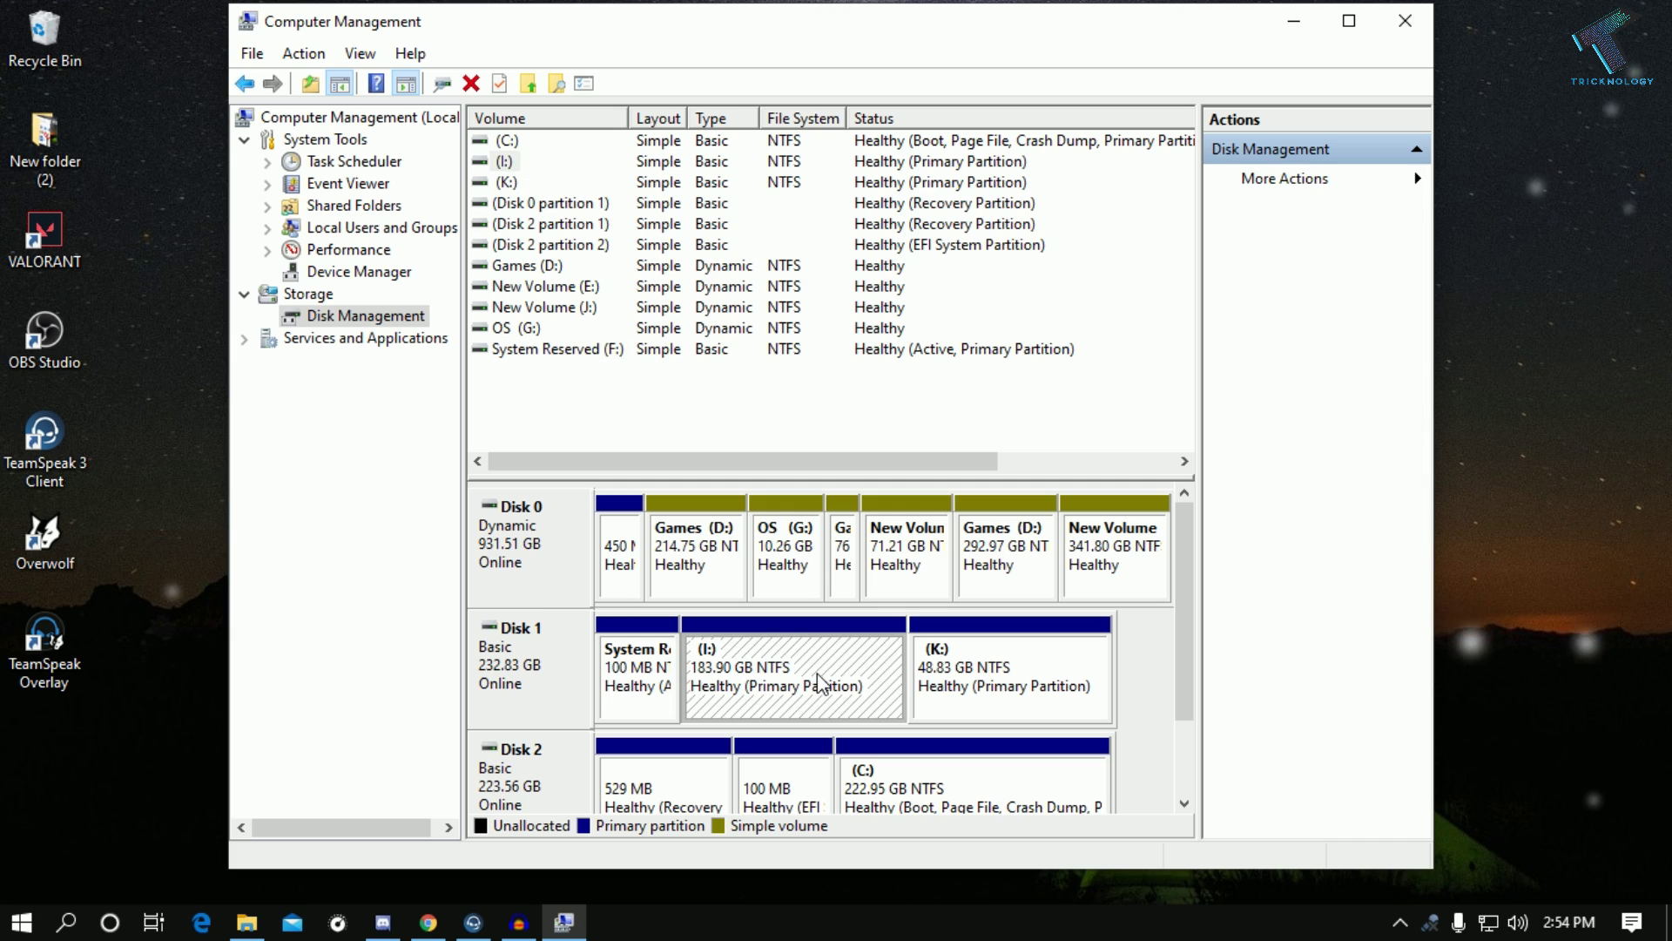
pyautogui.click(635, 674)
pyautogui.click(749, 688)
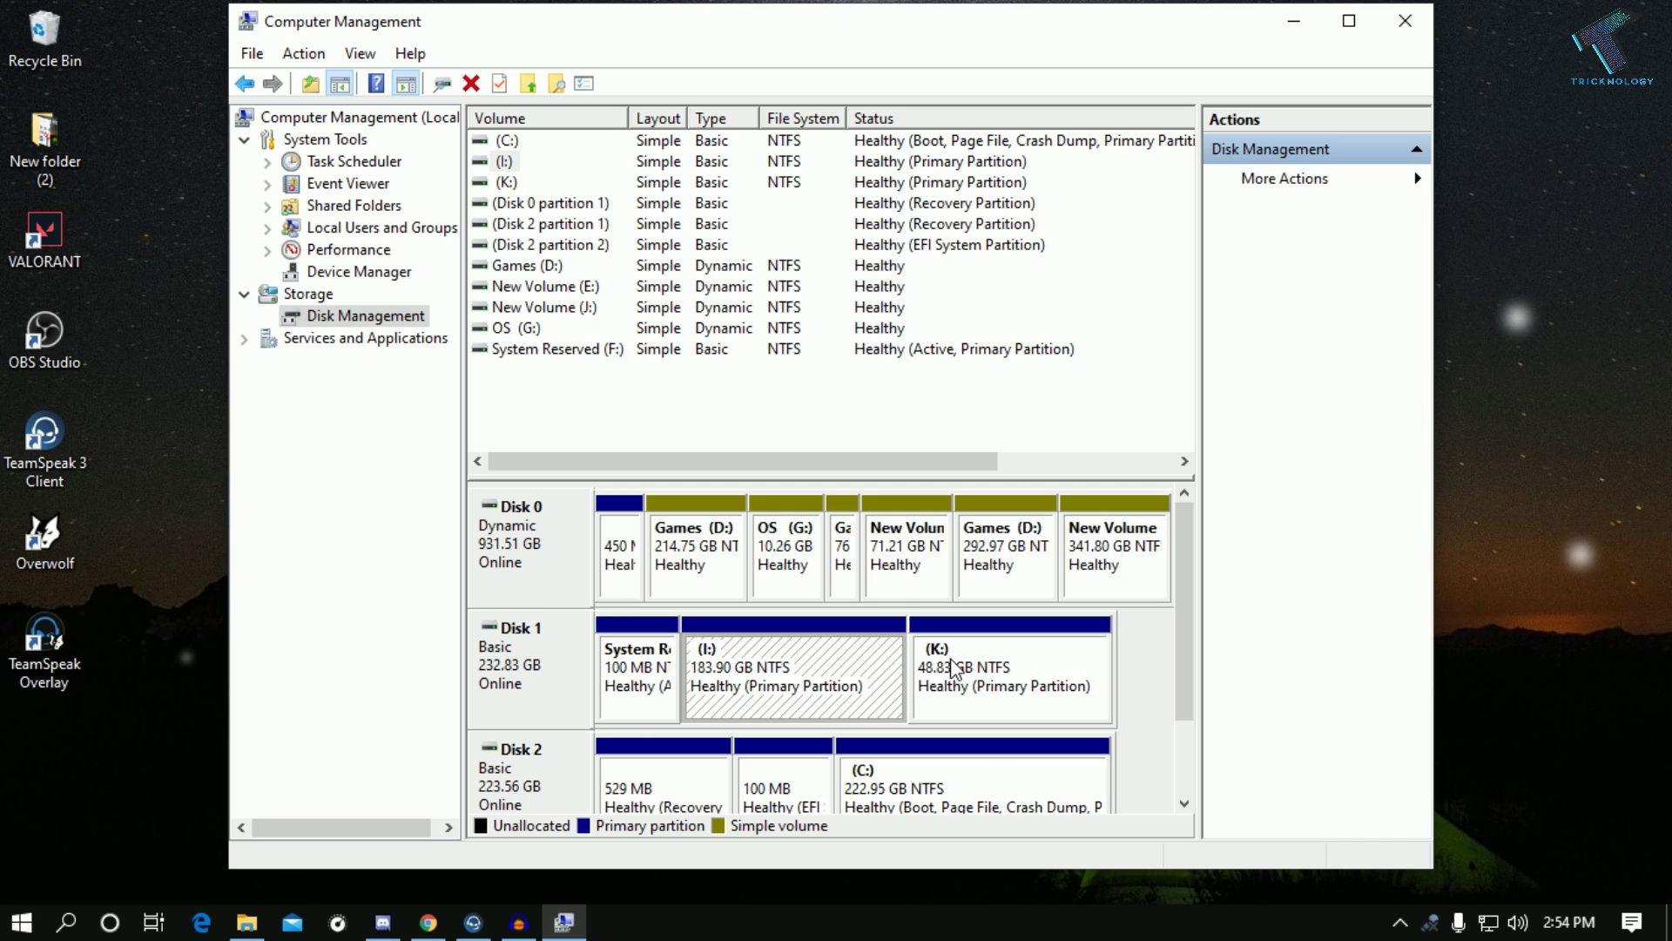
pyautogui.press('super+e')
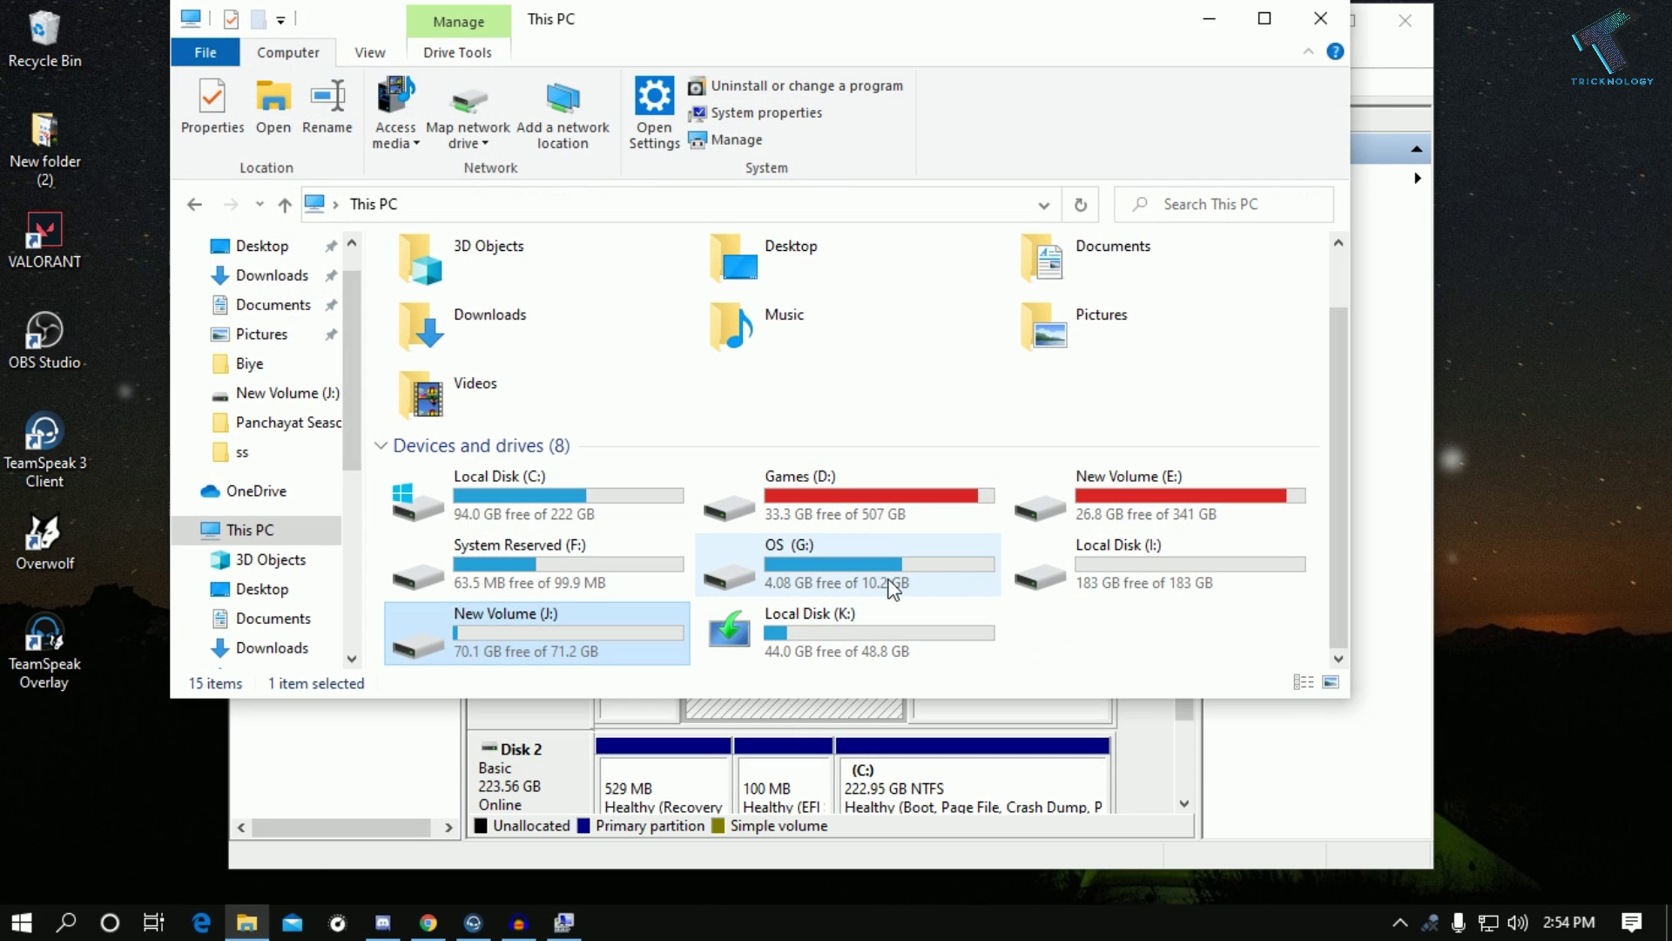
# - Select Local Disk (I:), then Local Disk (K:) in the drive list
pyautogui.click(1131, 564)
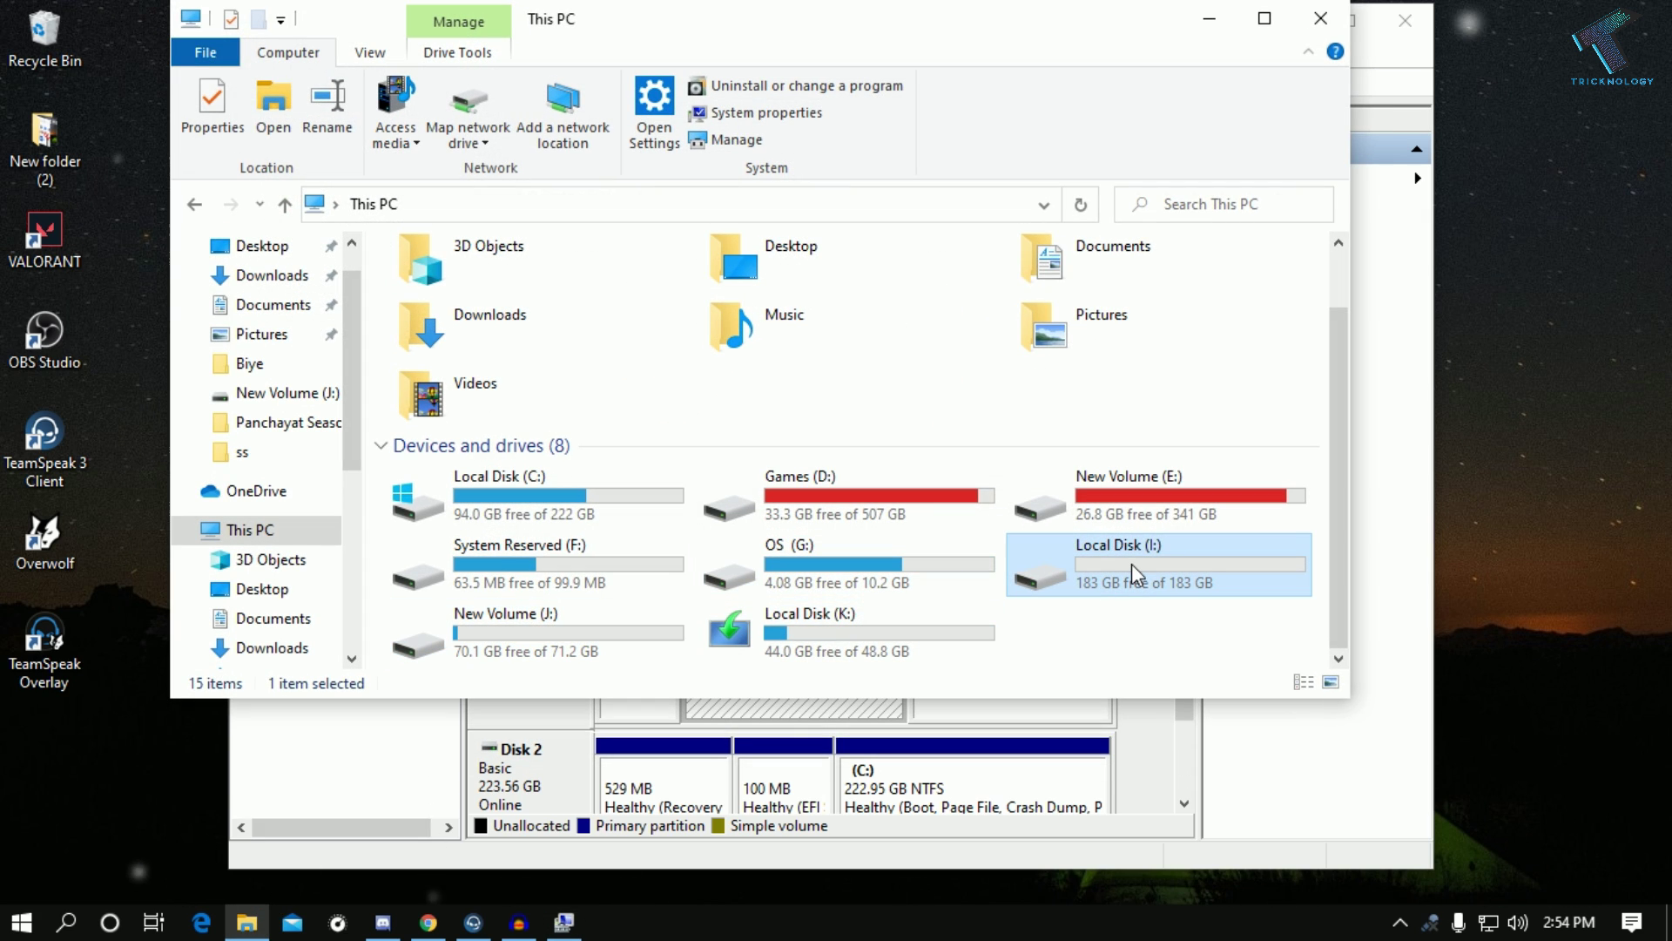
pyautogui.click(850, 628)
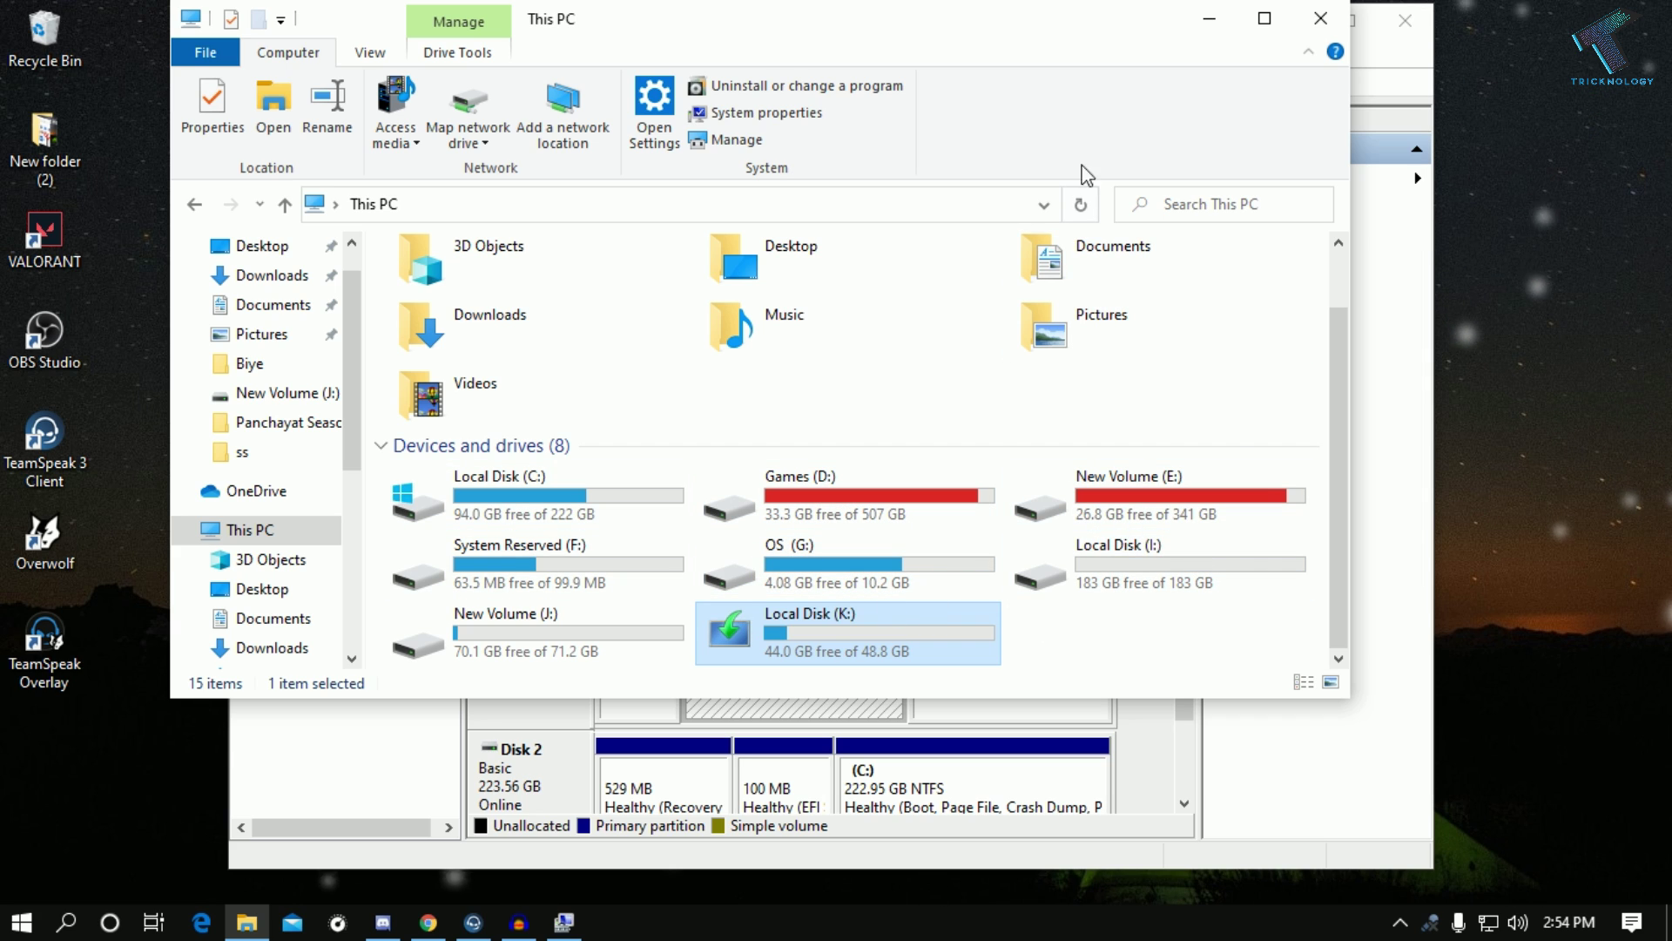
# - Inspect Disk 0's 450 MB and Games (D:) partitions and Disk 1's System Reserved
pyautogui.click(1194, 31)
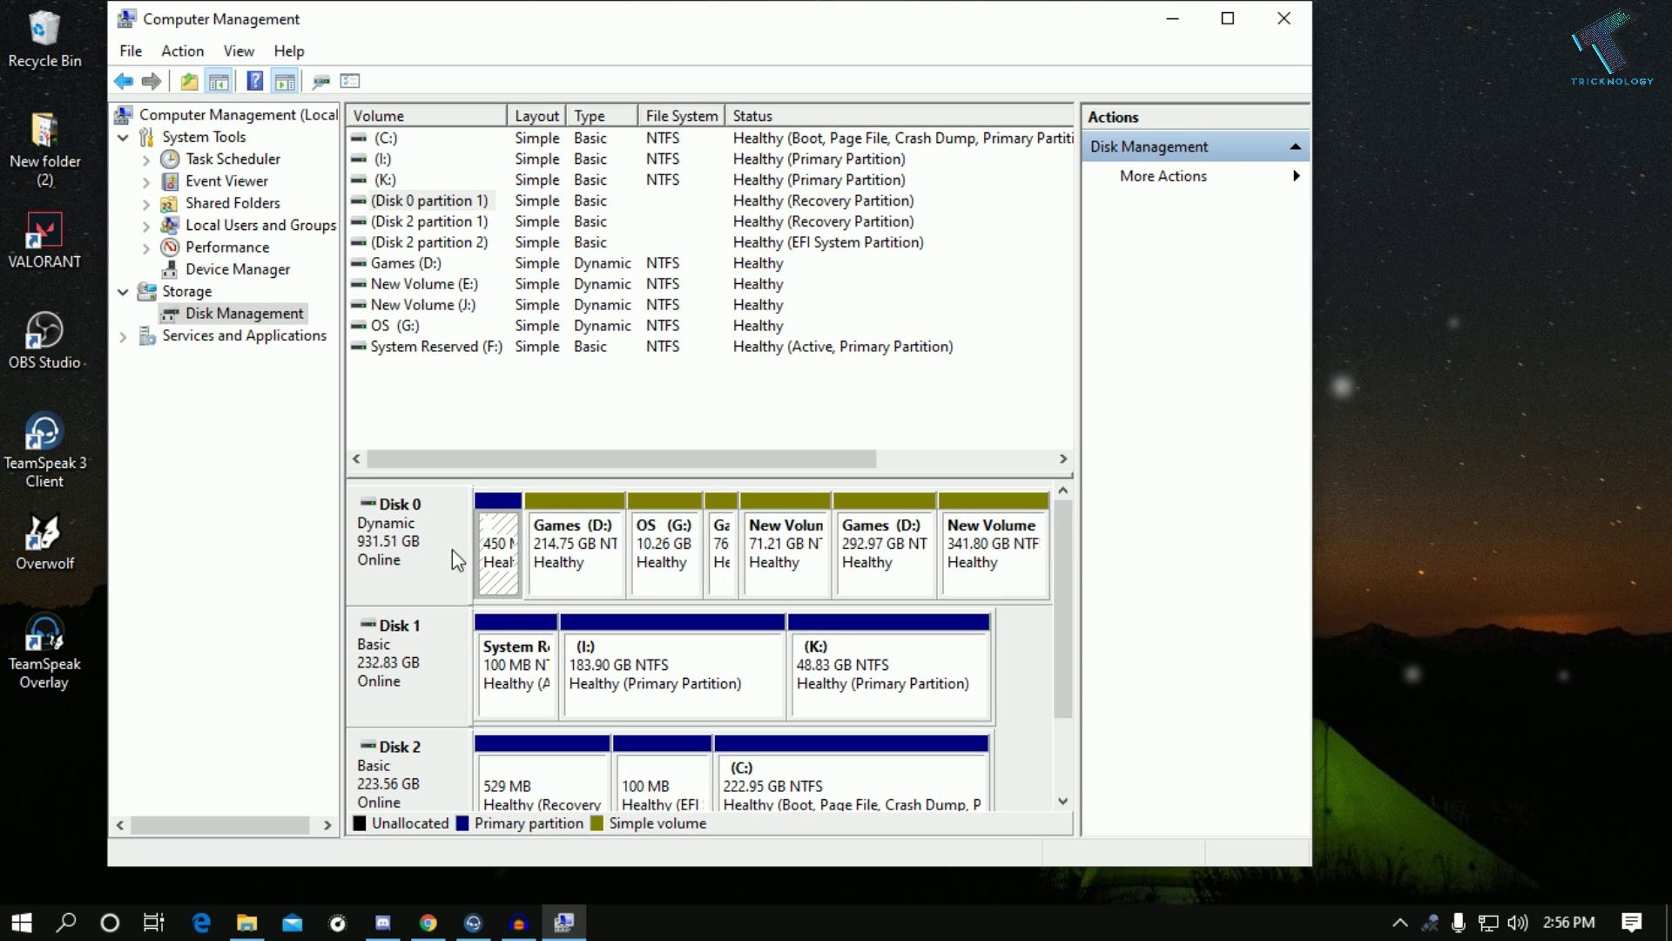
pyautogui.rightClick(499, 538)
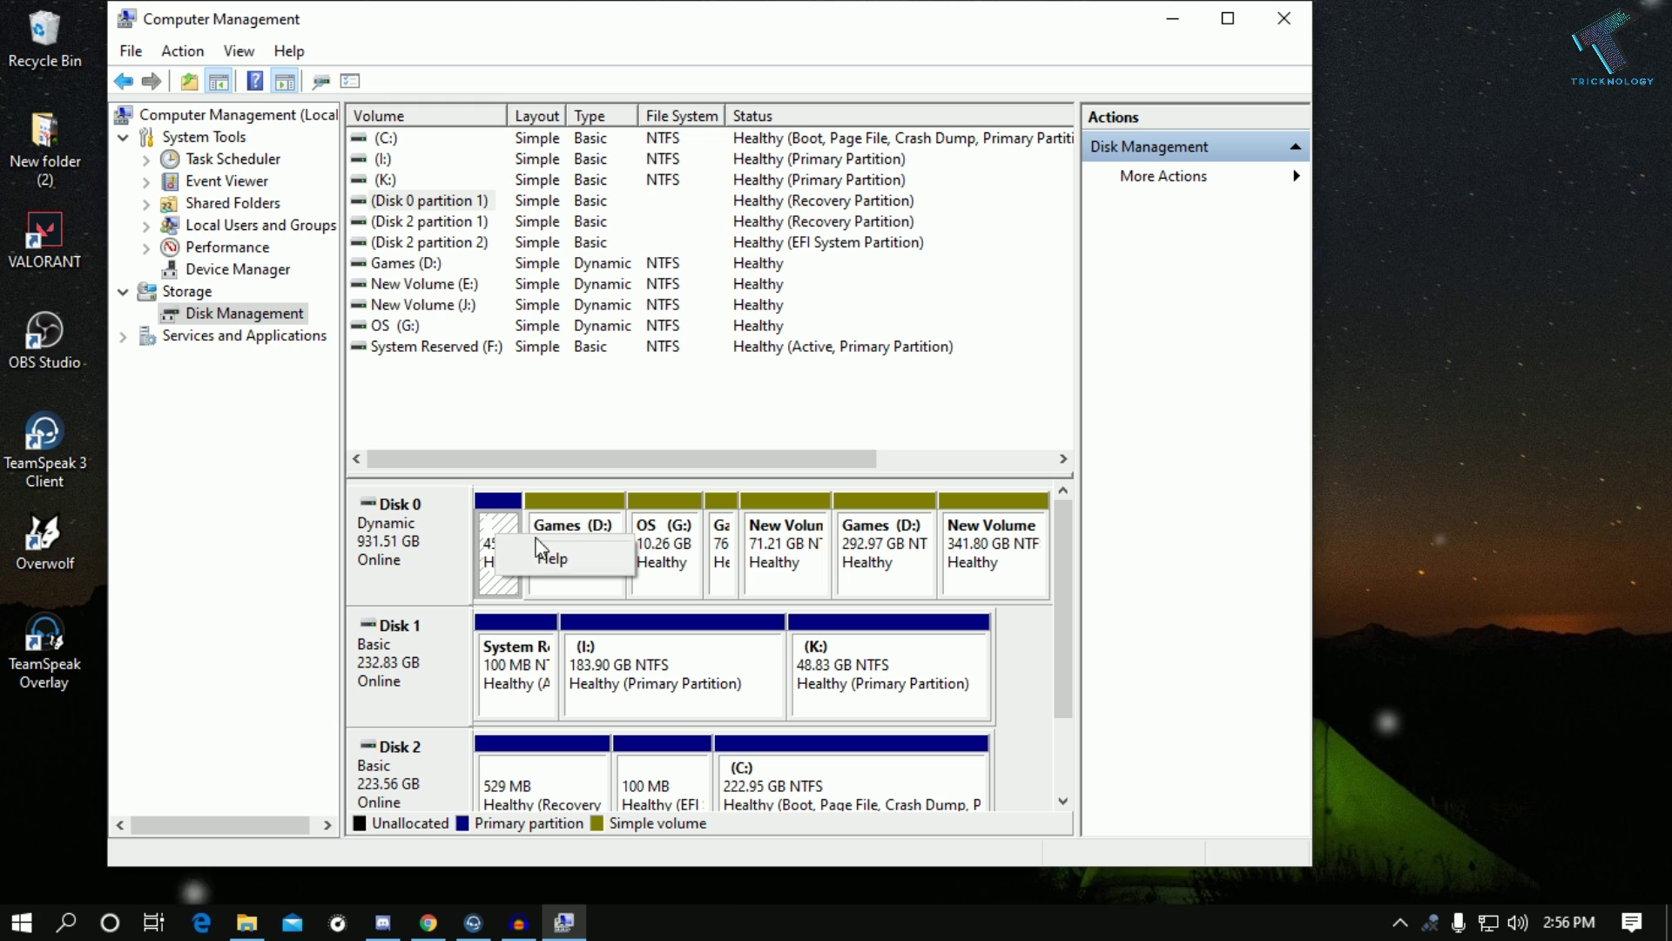
pyautogui.click(562, 555)
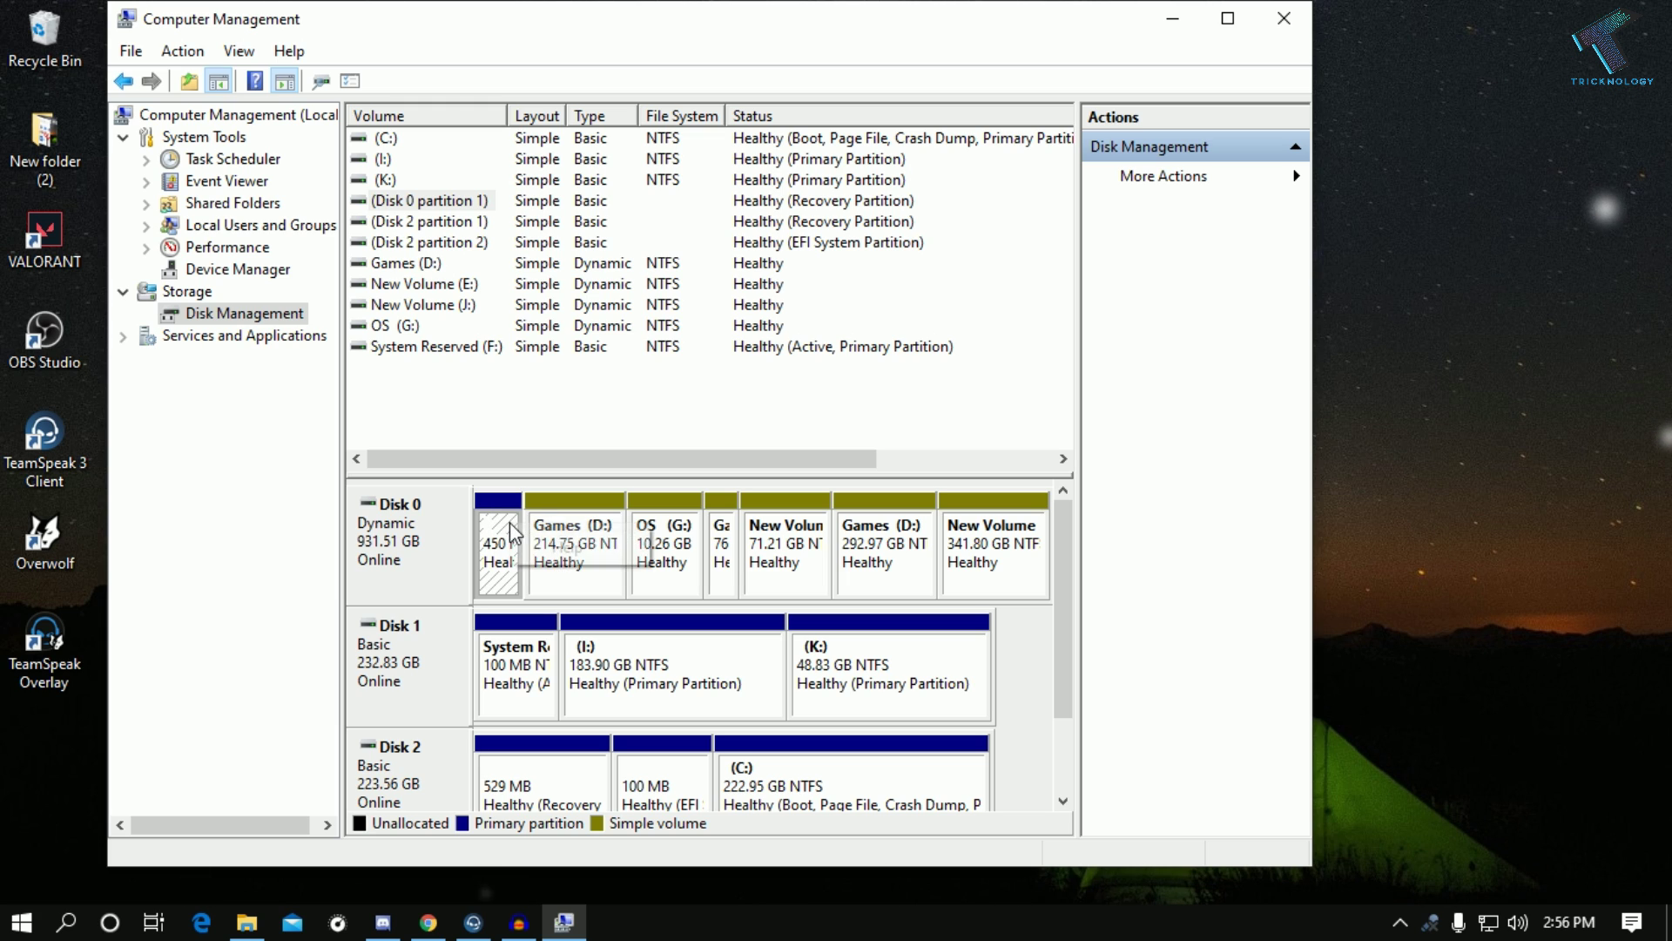
pyautogui.rightClick(550, 539)
pyautogui.click(575, 595)
pyautogui.click(516, 674)
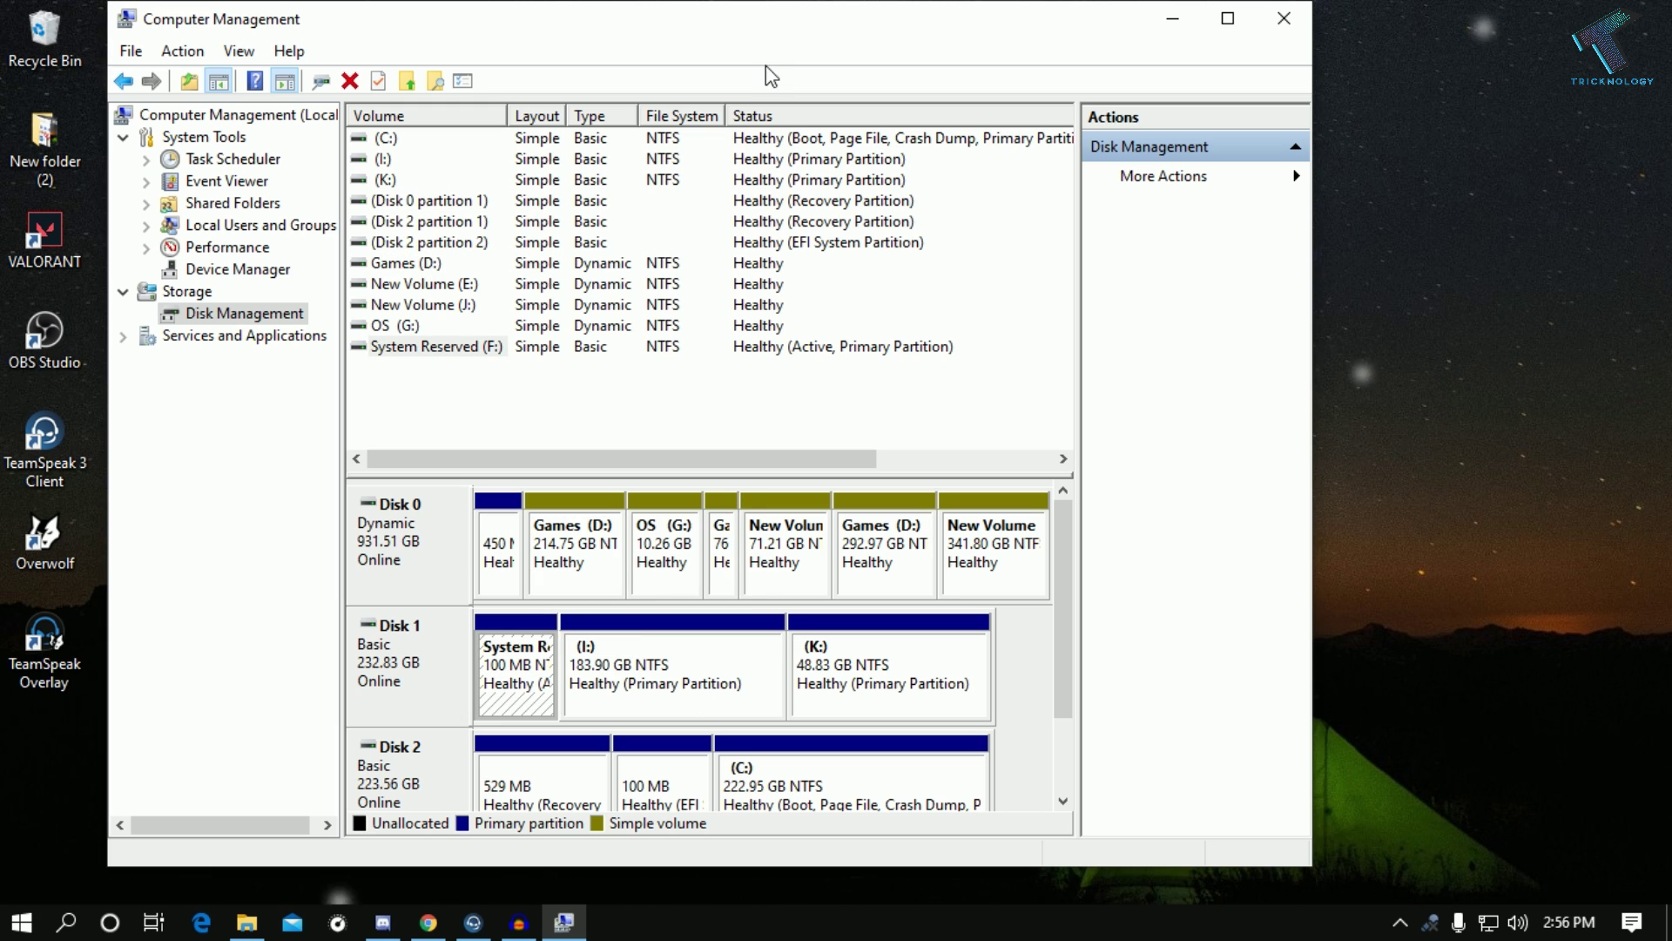
pyautogui.moveTo(772, 21); pyautogui.dragTo(875, 31)
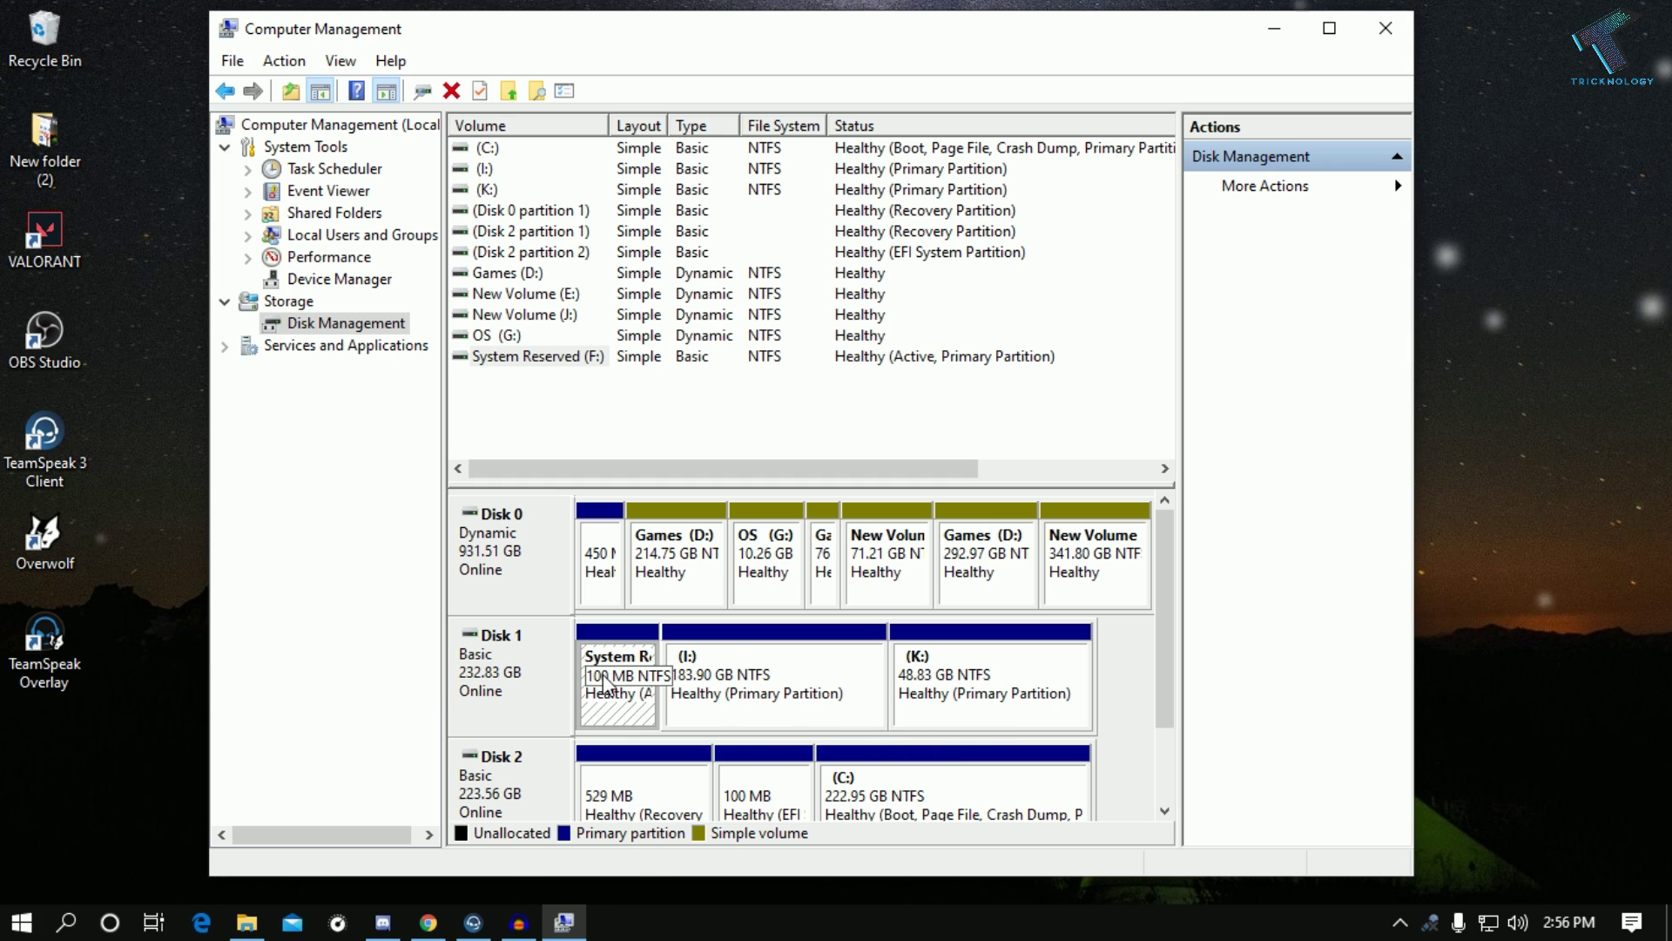
# - Launch Command Prompt as administrator from a cmd Start search, approving UAC
pyautogui.click(22, 921)
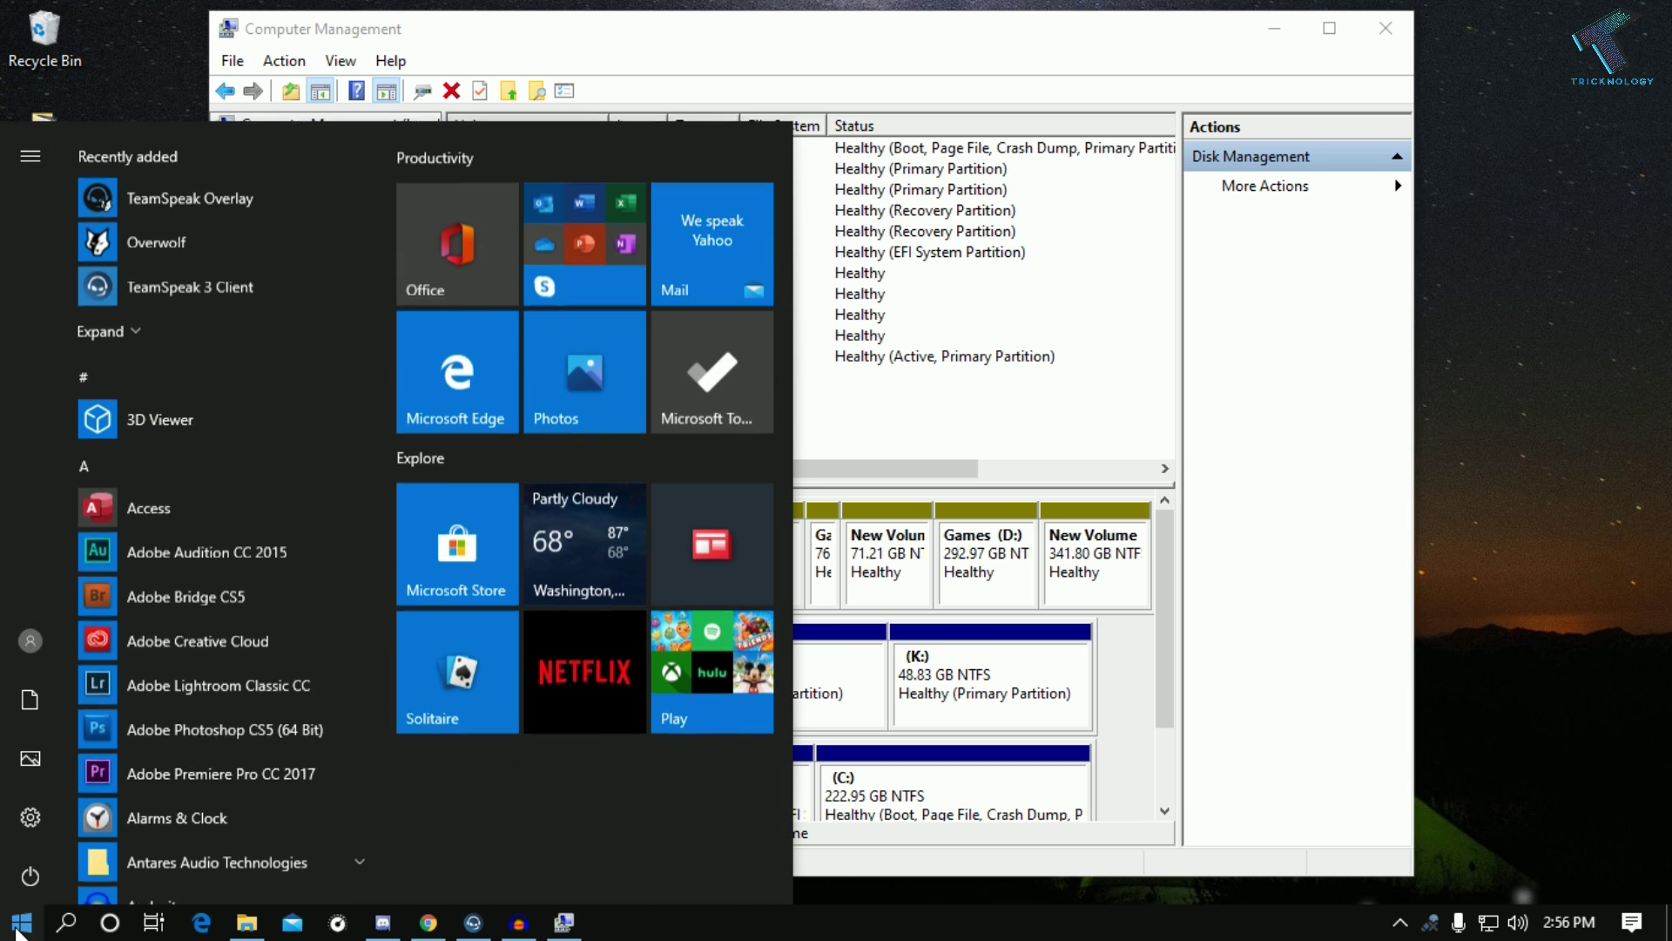
pyautogui.write('cmd')
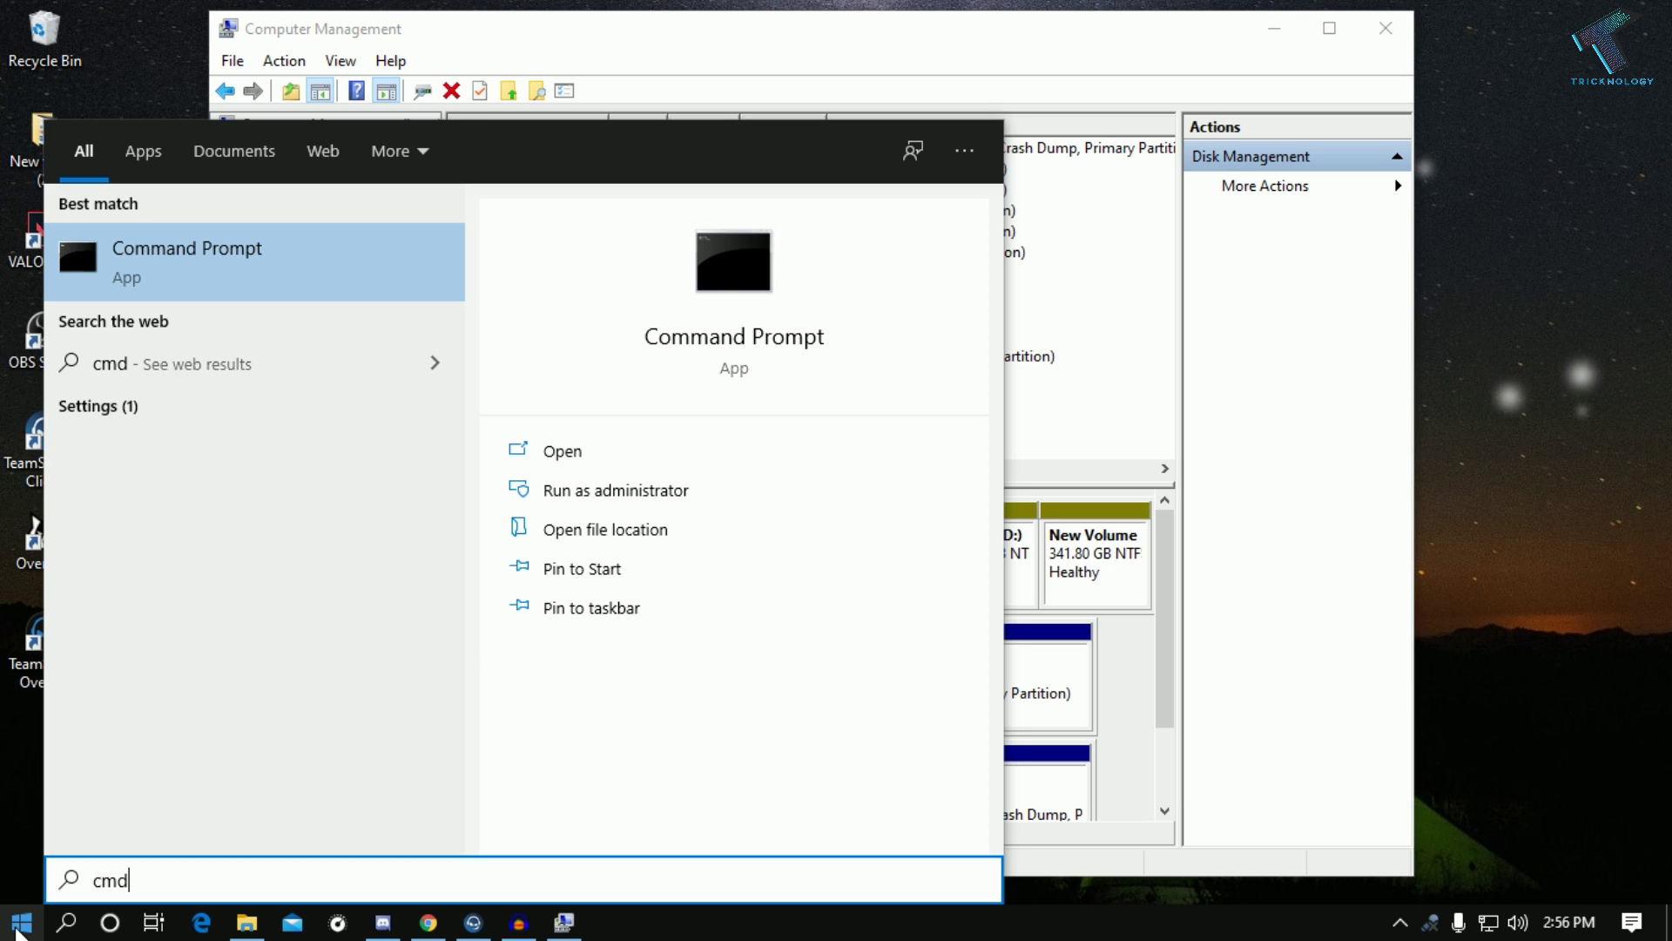
pyautogui.rightClick(197, 260)
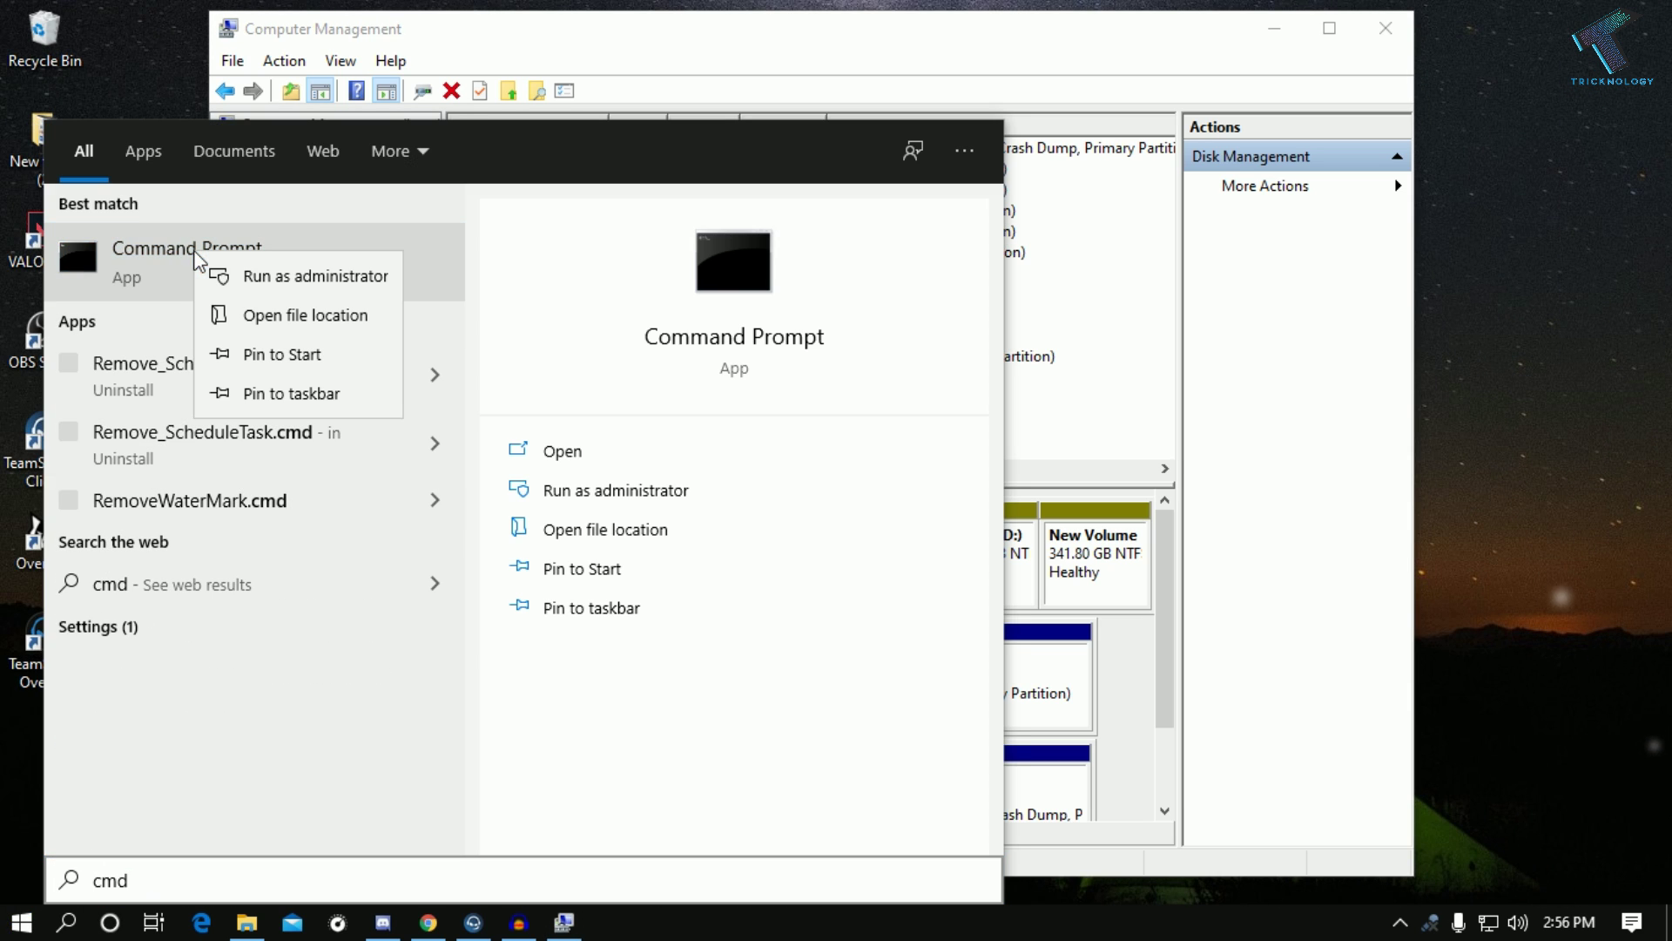
pyautogui.click(337, 286)
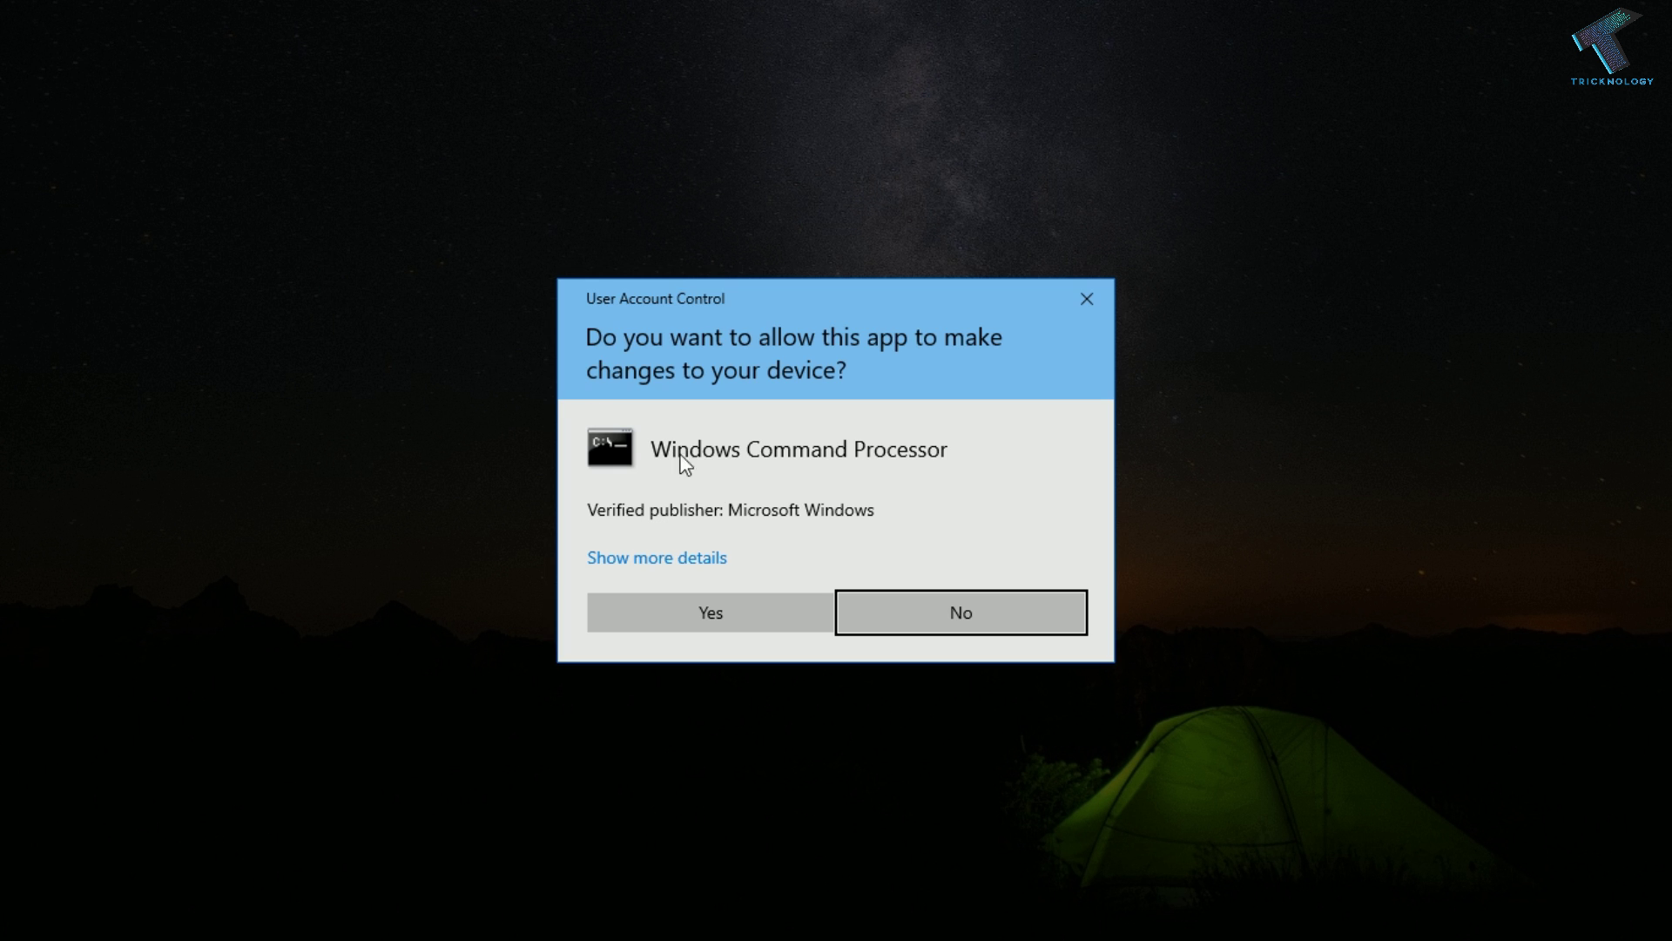
pyautogui.click(768, 610)
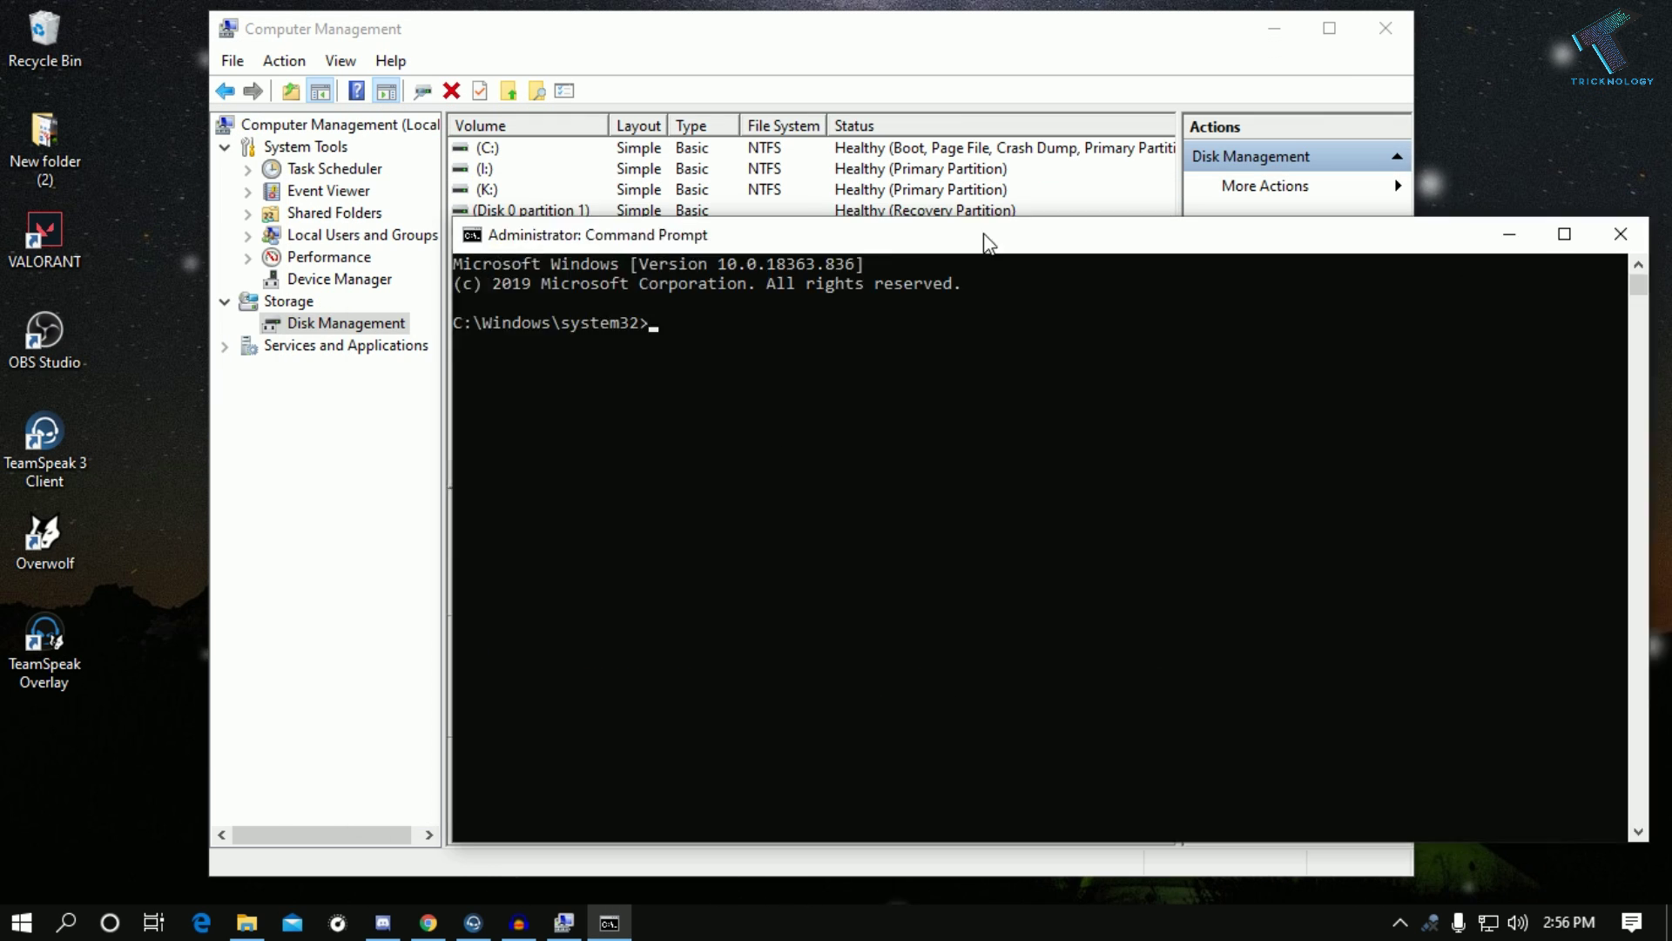
# - Start DiskPart and list the disks, comparing Disk 1 against the Disk Management map
pyautogui.moveTo(983, 234); pyautogui.dragTo(1057, 239)
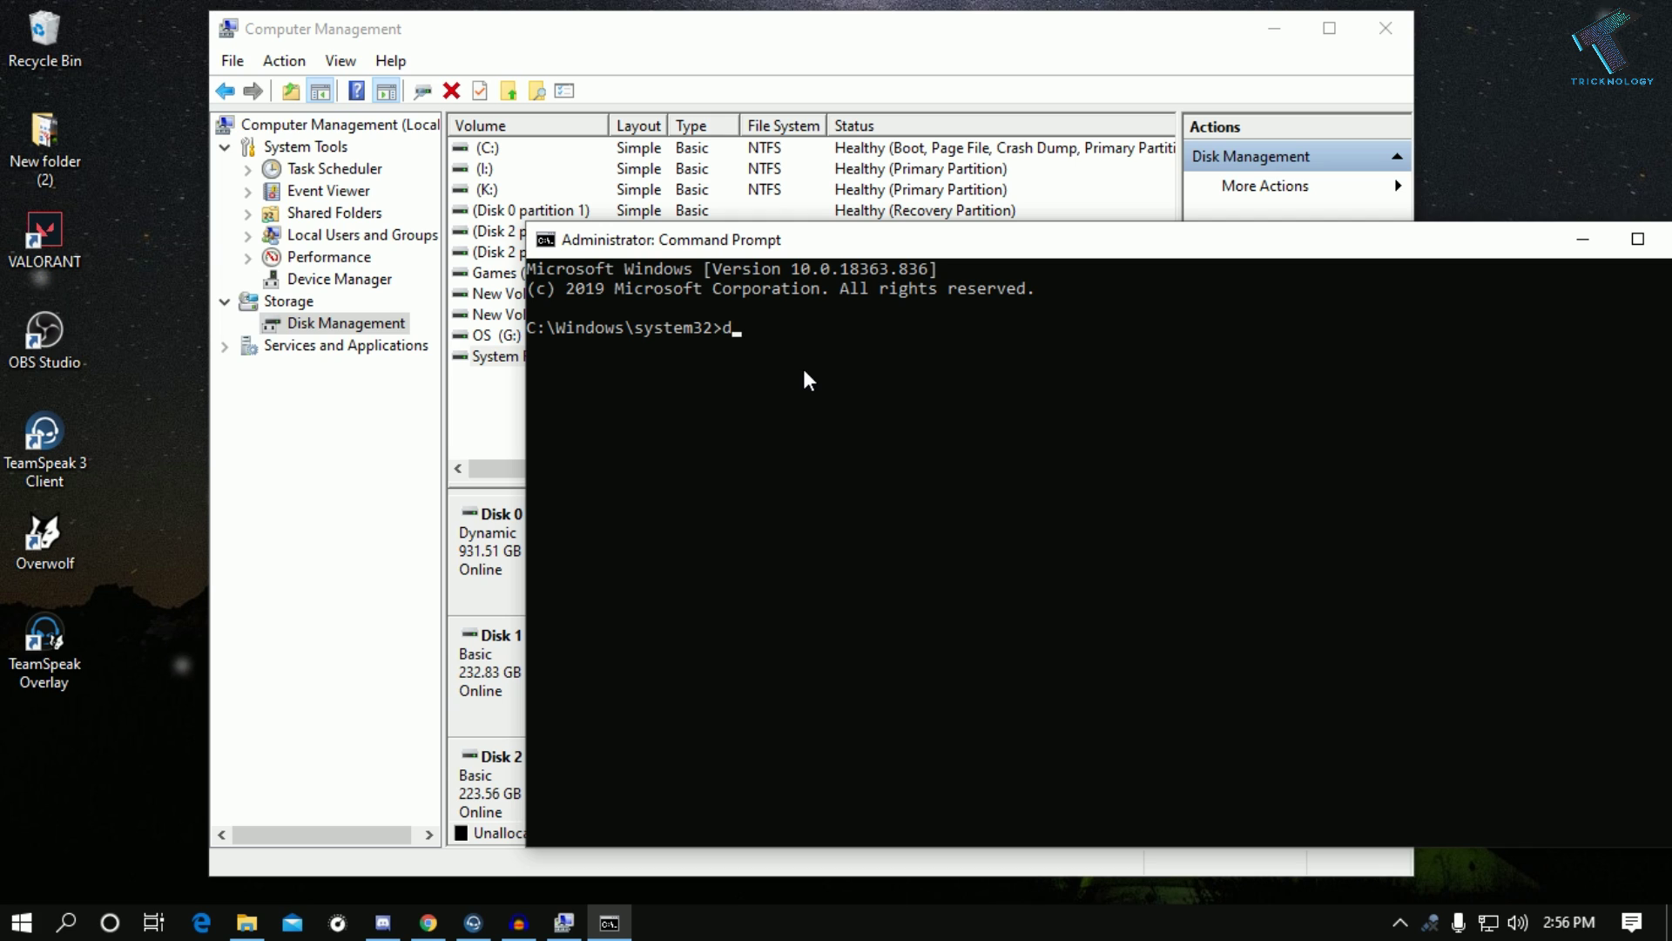
pyautogui.write('diskpart')
pyautogui.press('Return')
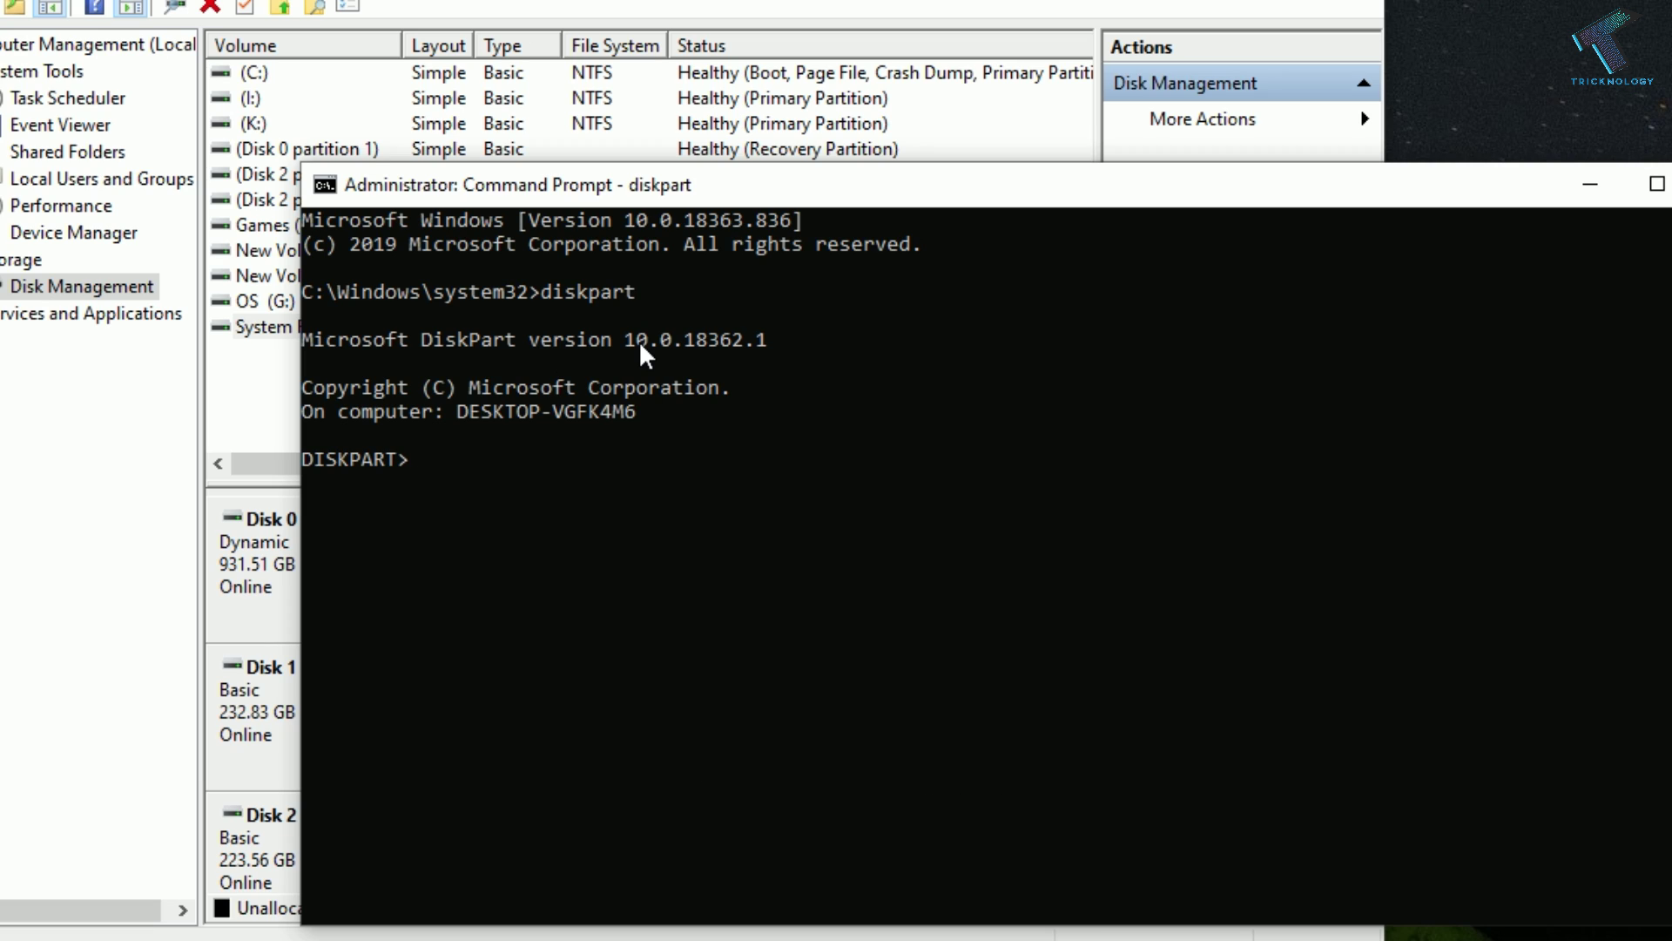
pyautogui.write('list disk')
pyautogui.press('Return')
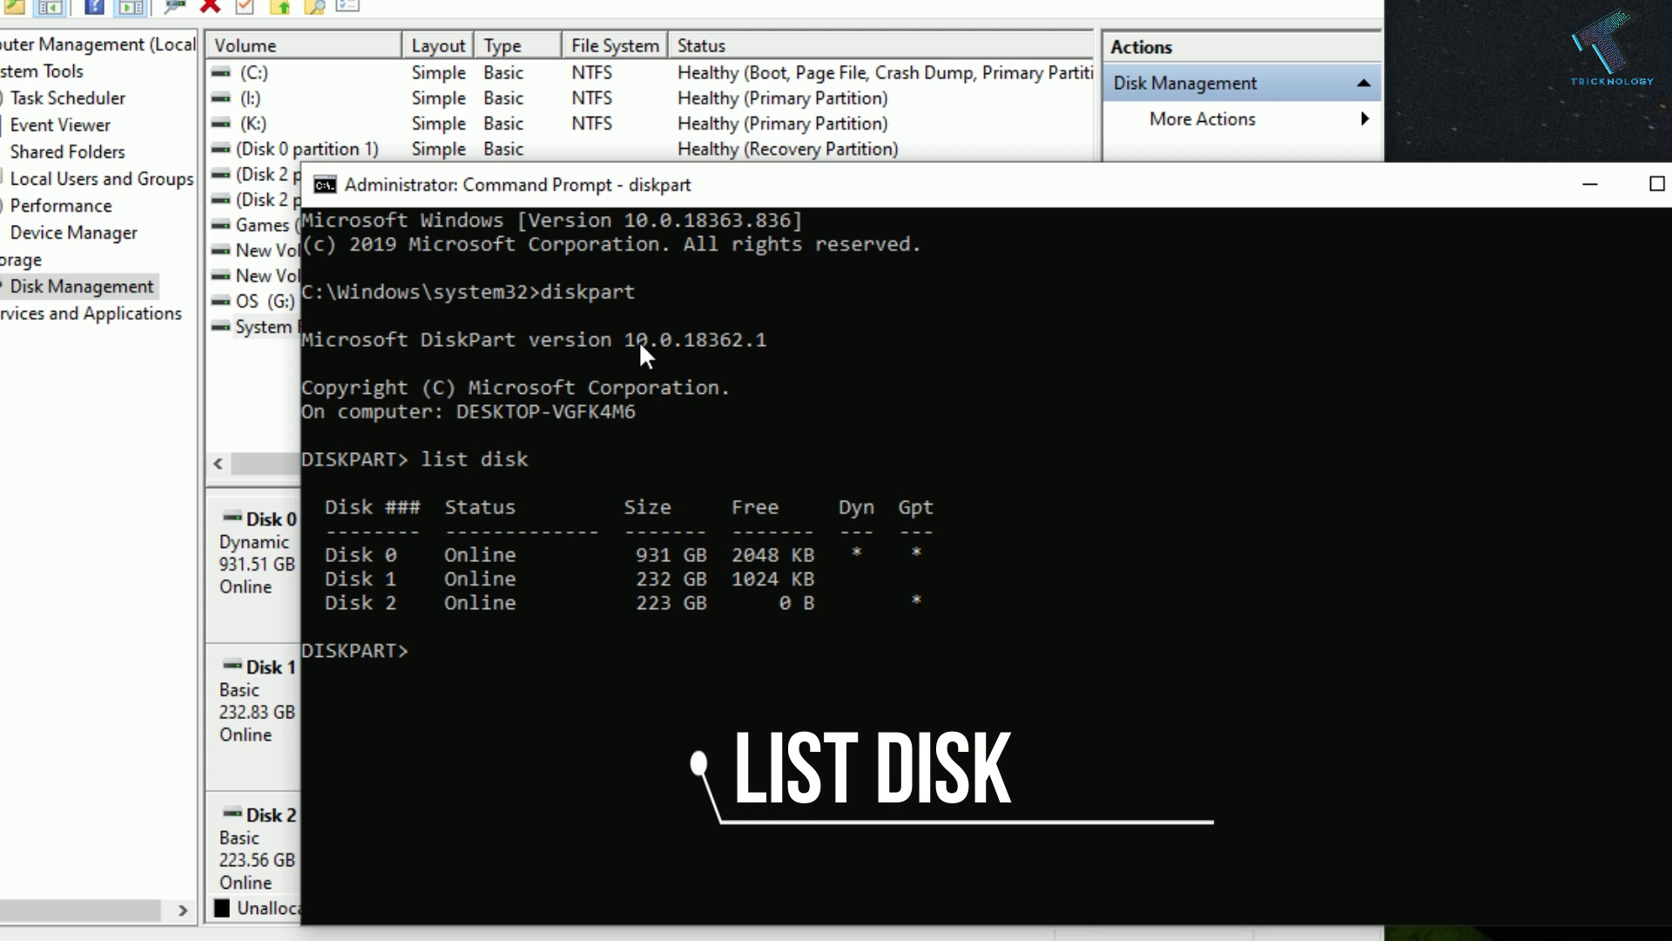
pyautogui.moveTo(572, 185); pyautogui.dragTo(1075, 143)
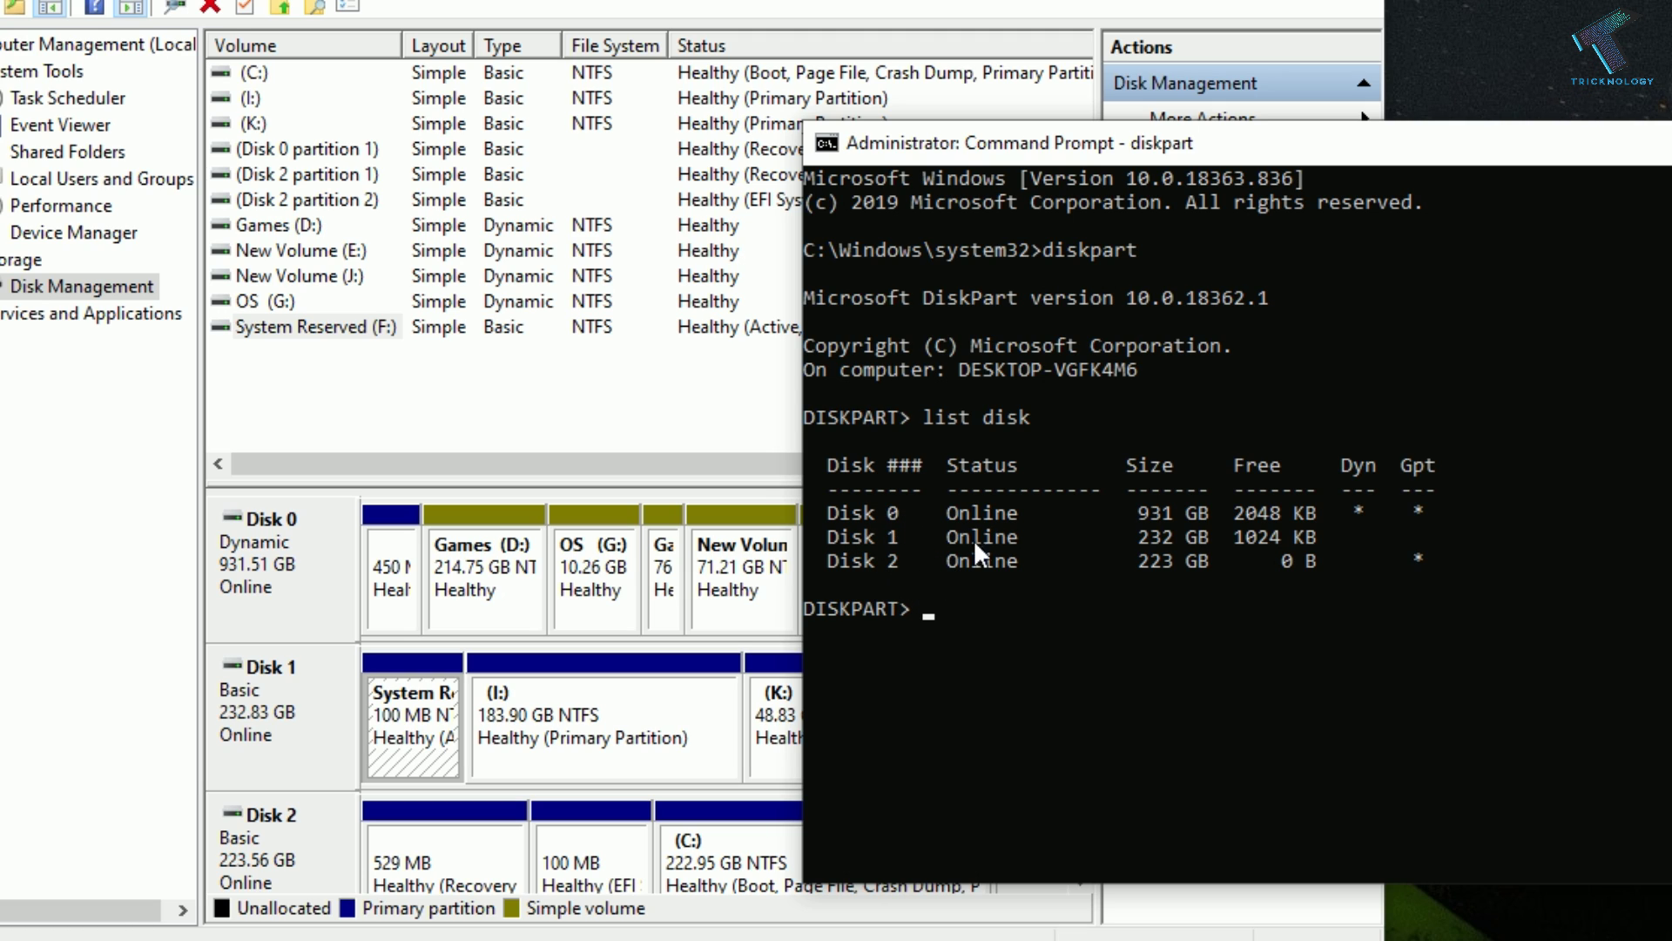
pyautogui.moveTo(1080, 153); pyautogui.dragTo(771, 123)
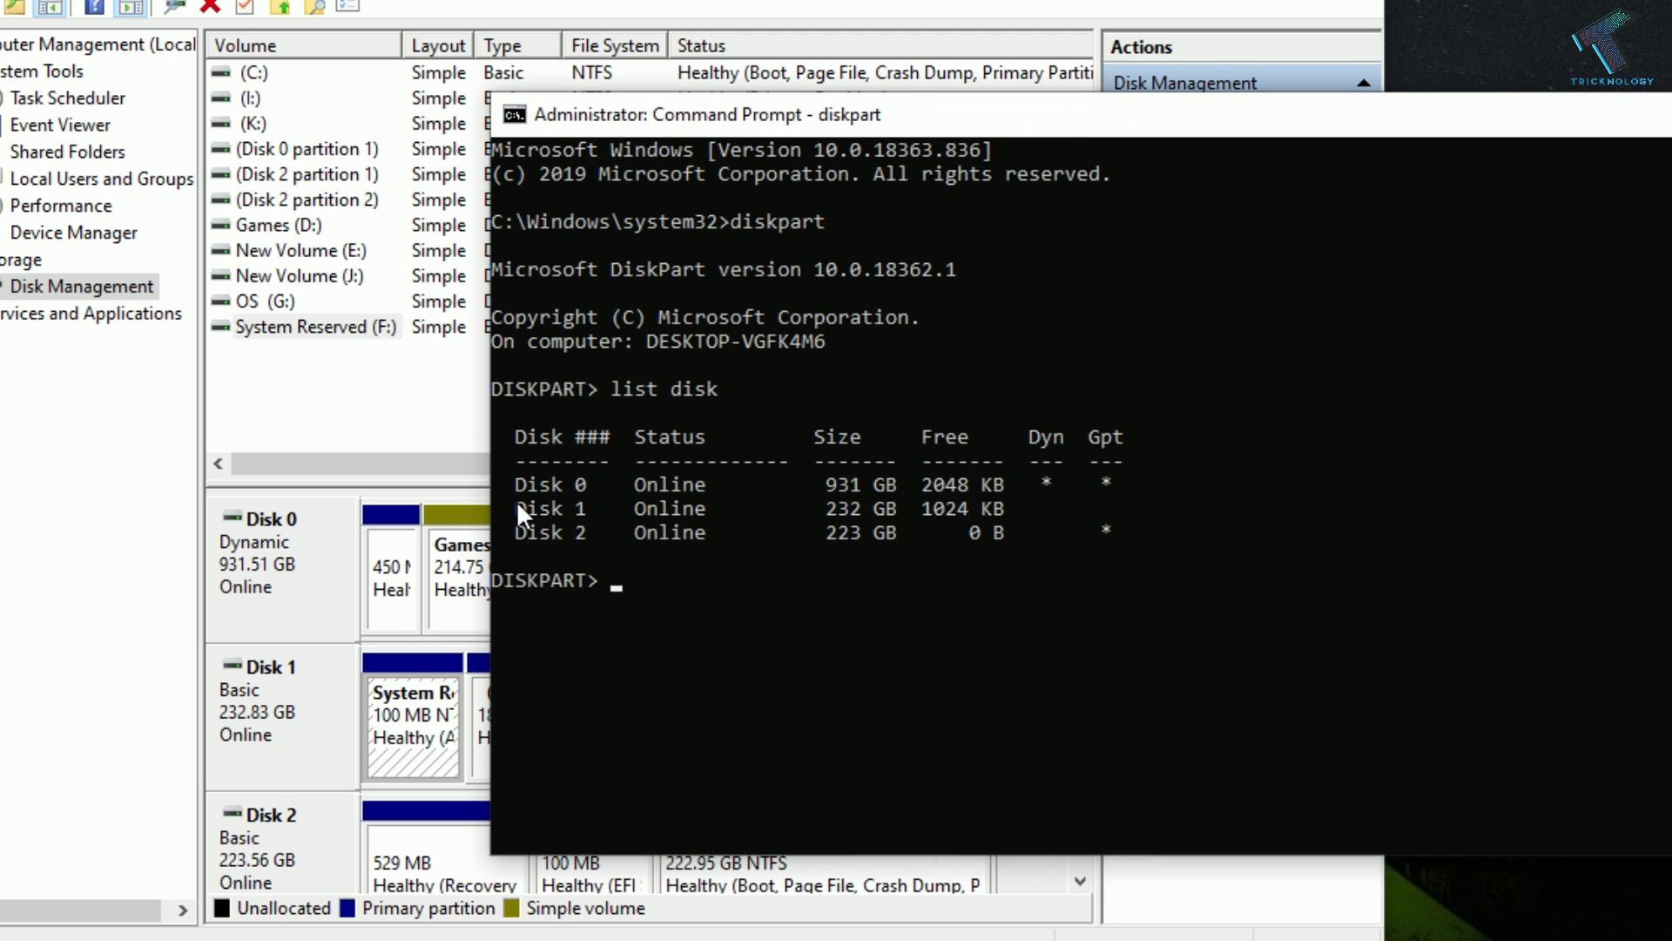
pyautogui.moveTo(516, 501); pyautogui.dragTo(596, 502)
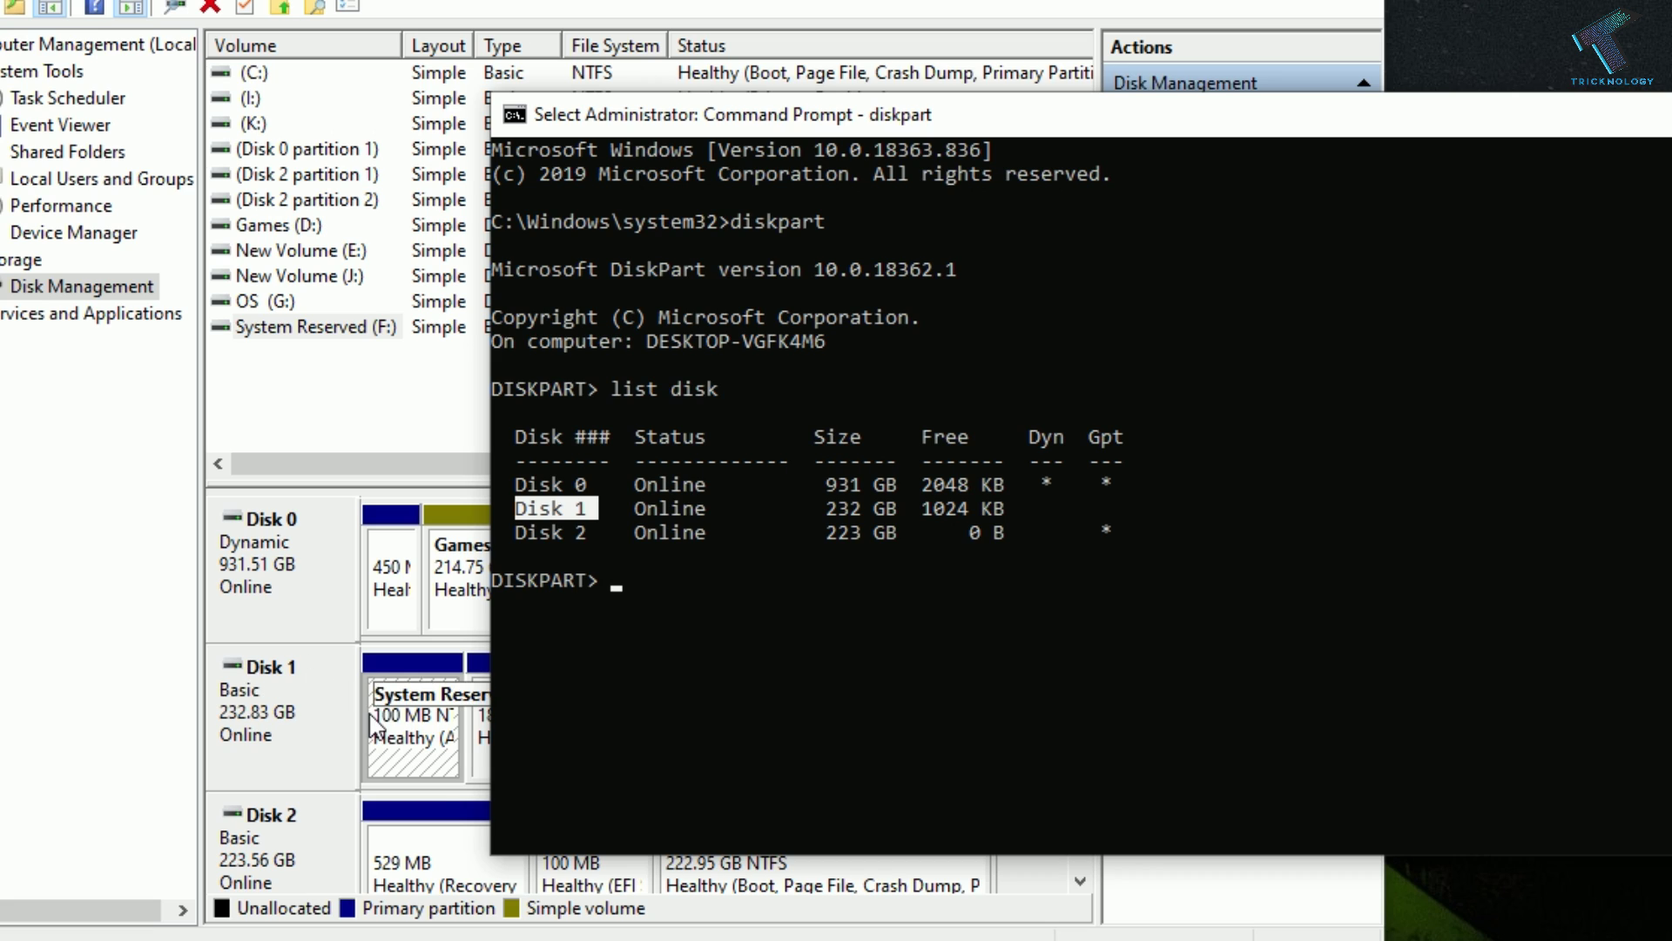
pyautogui.click(505, 730)
pyautogui.hotkey('alt', 'Tab')
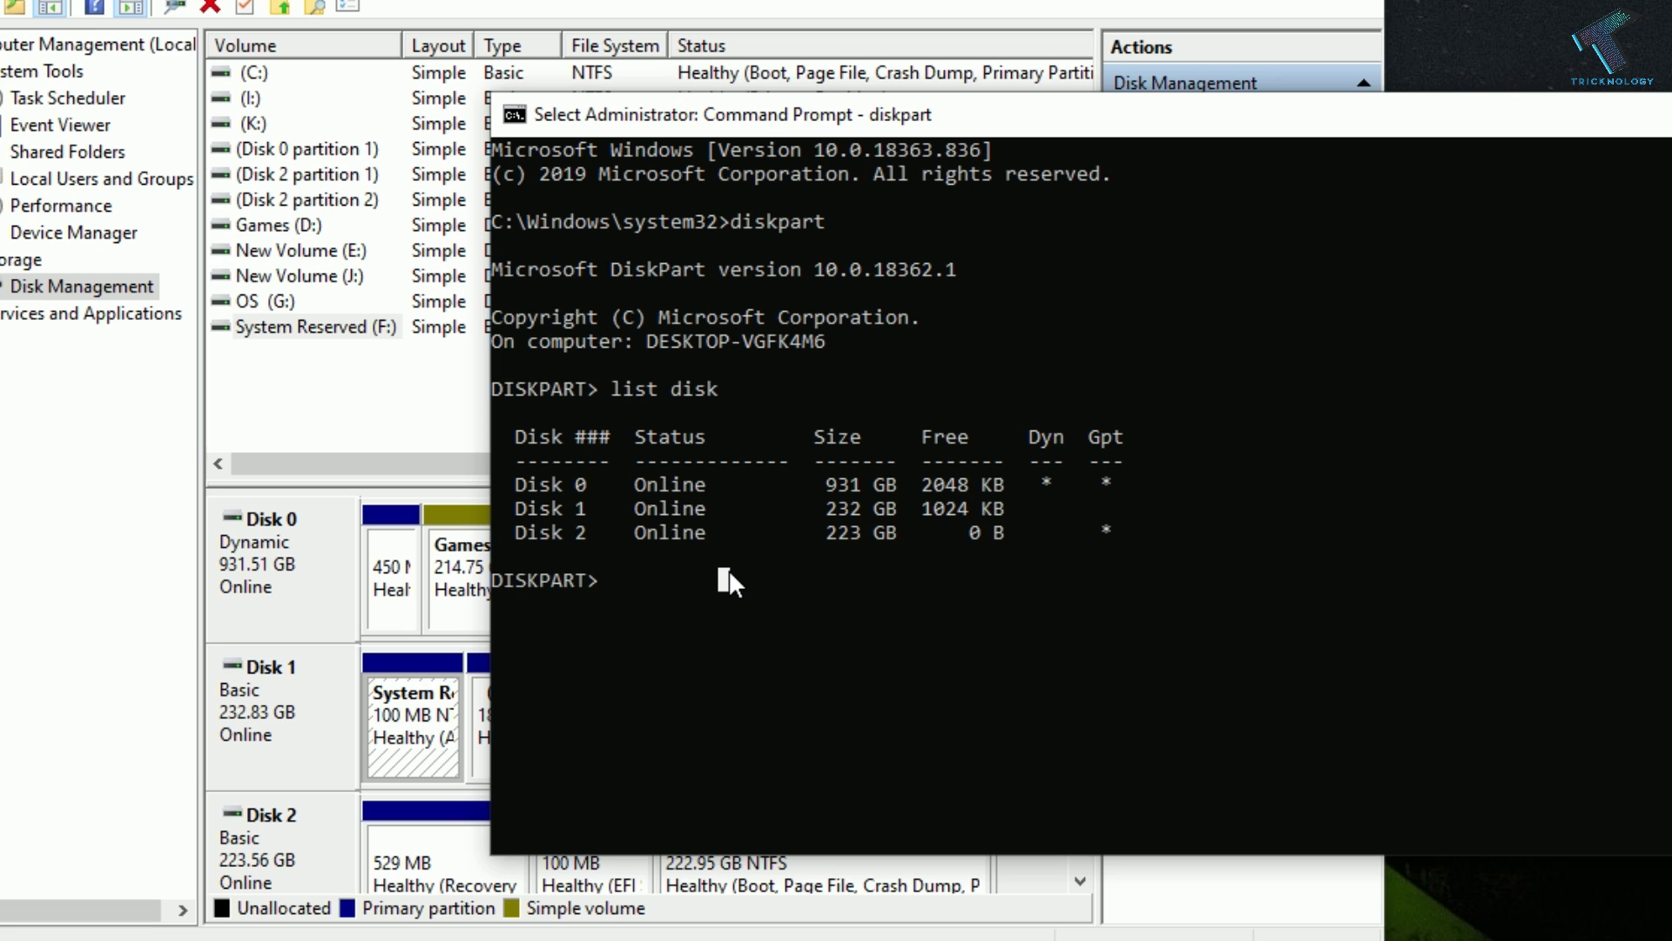
pyautogui.write('select')
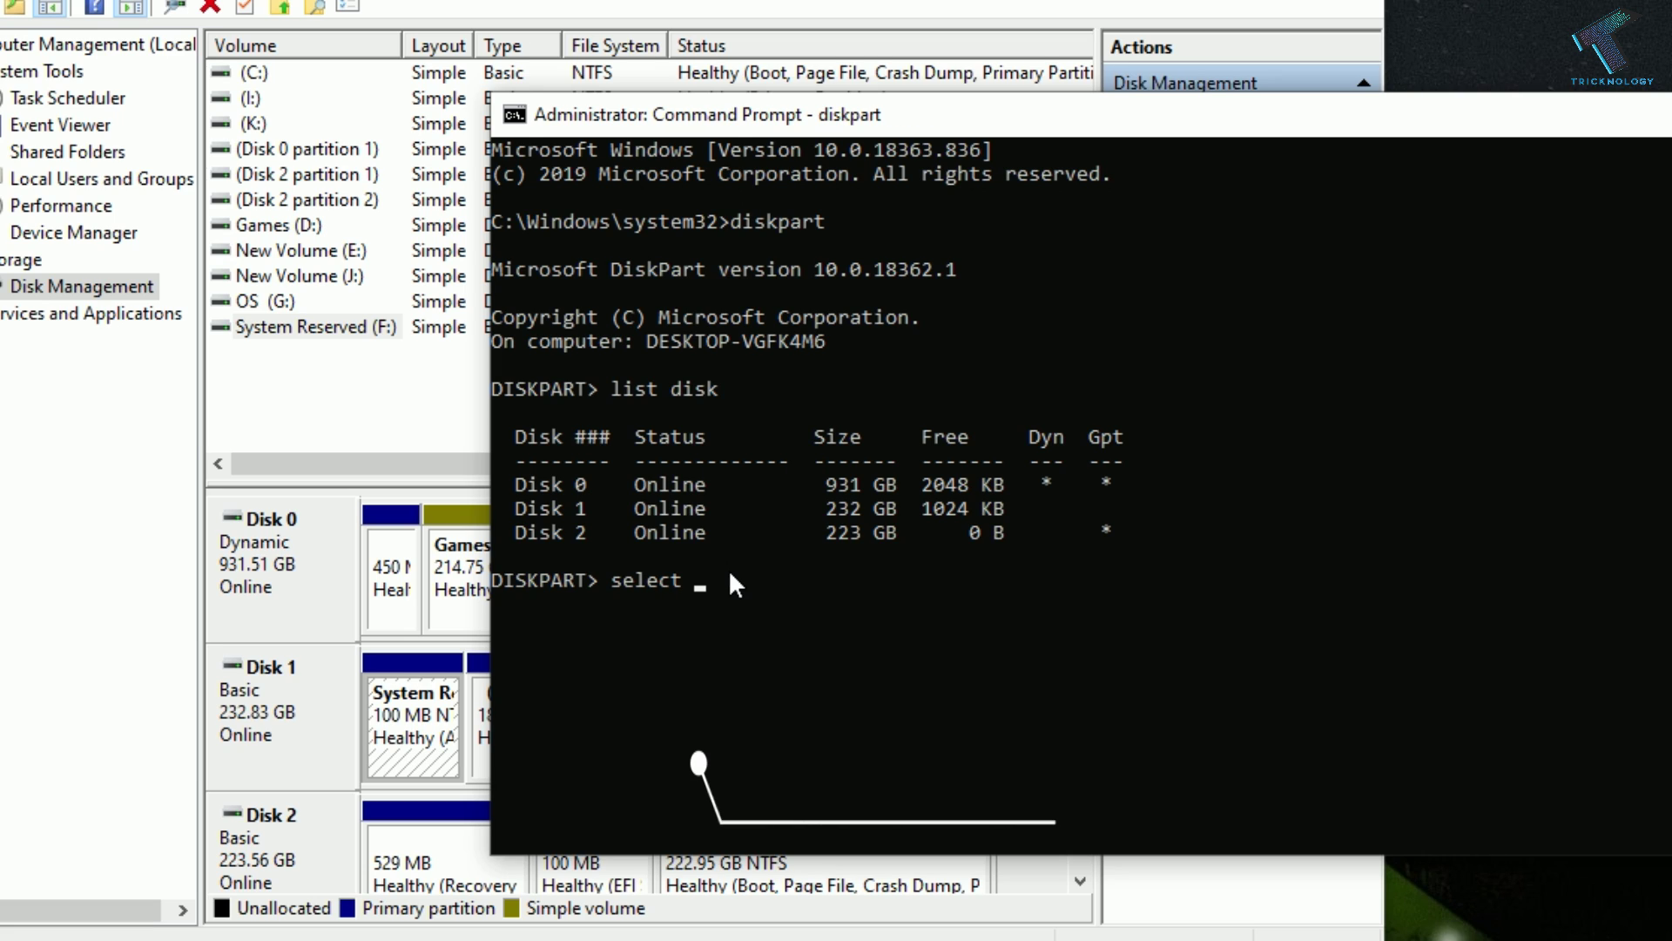
pyautogui.write(' dii')
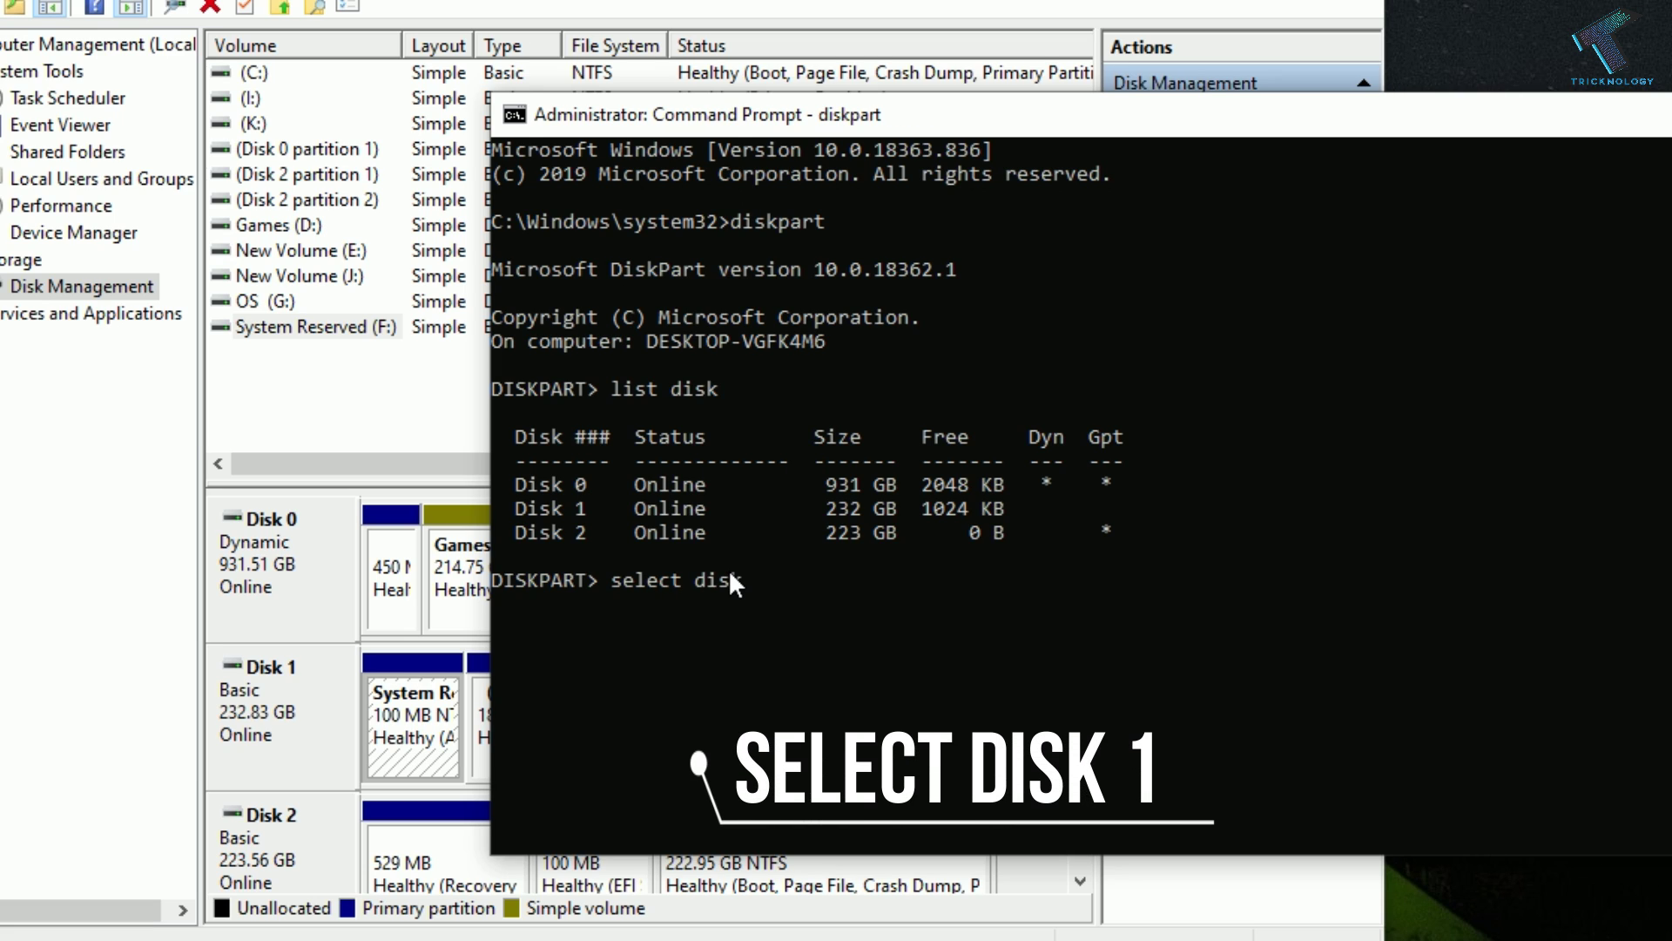
pyautogui.write('1')
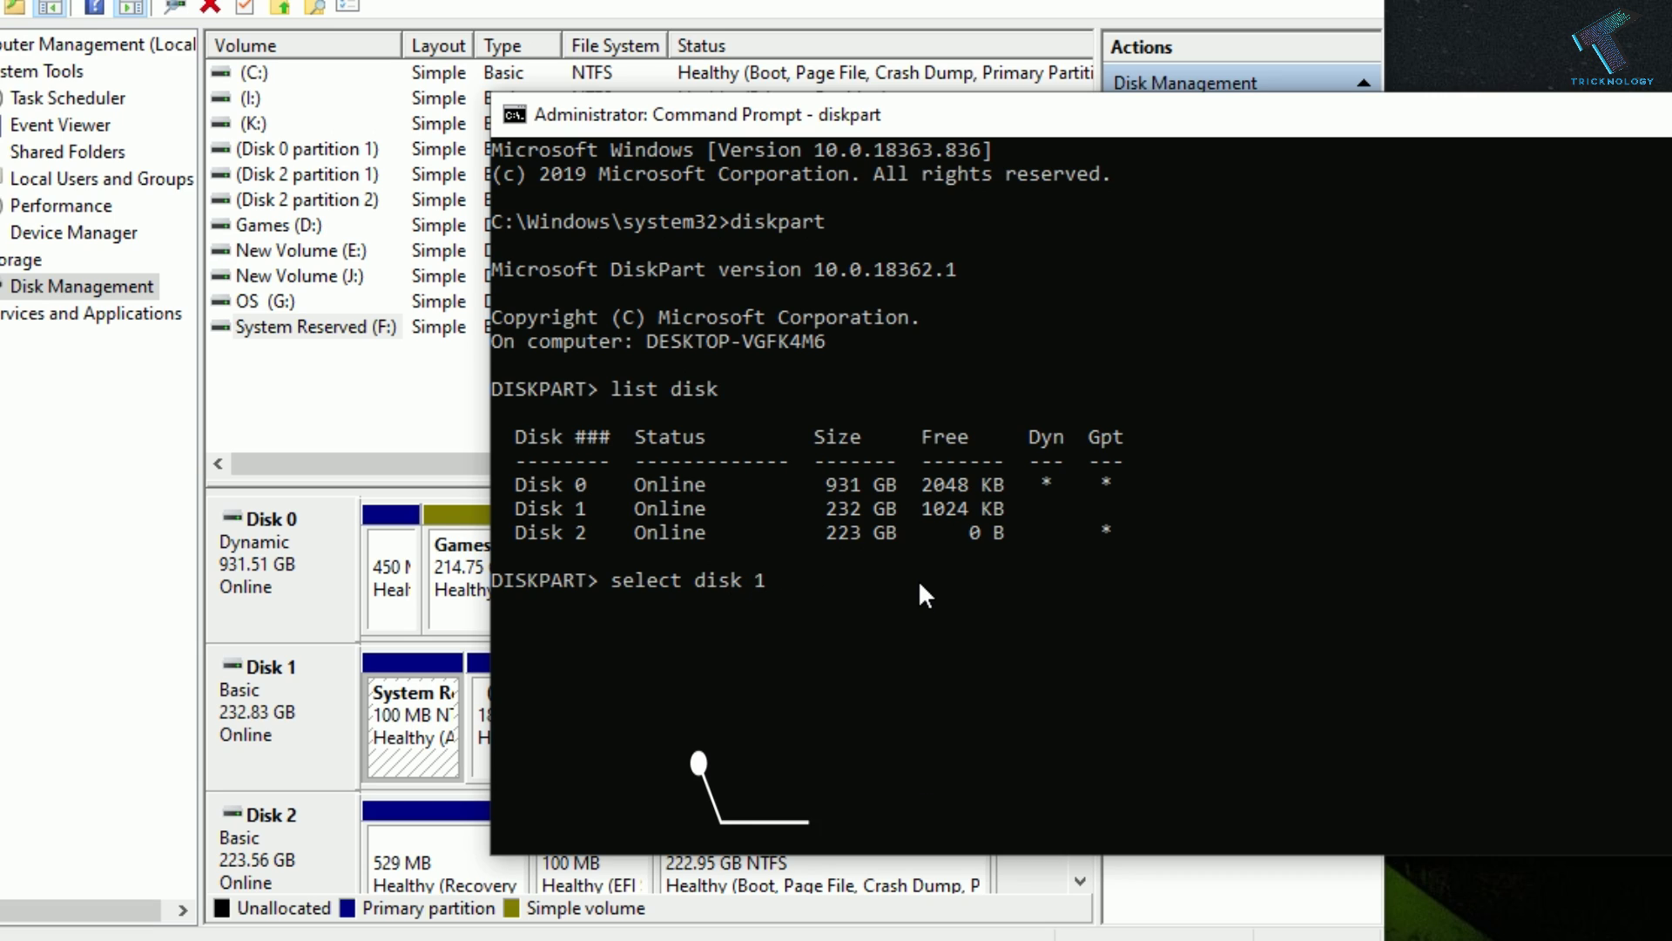
# - Select Disk 1 and relist the disks to confirm its asterisk
pyautogui.press('Return')
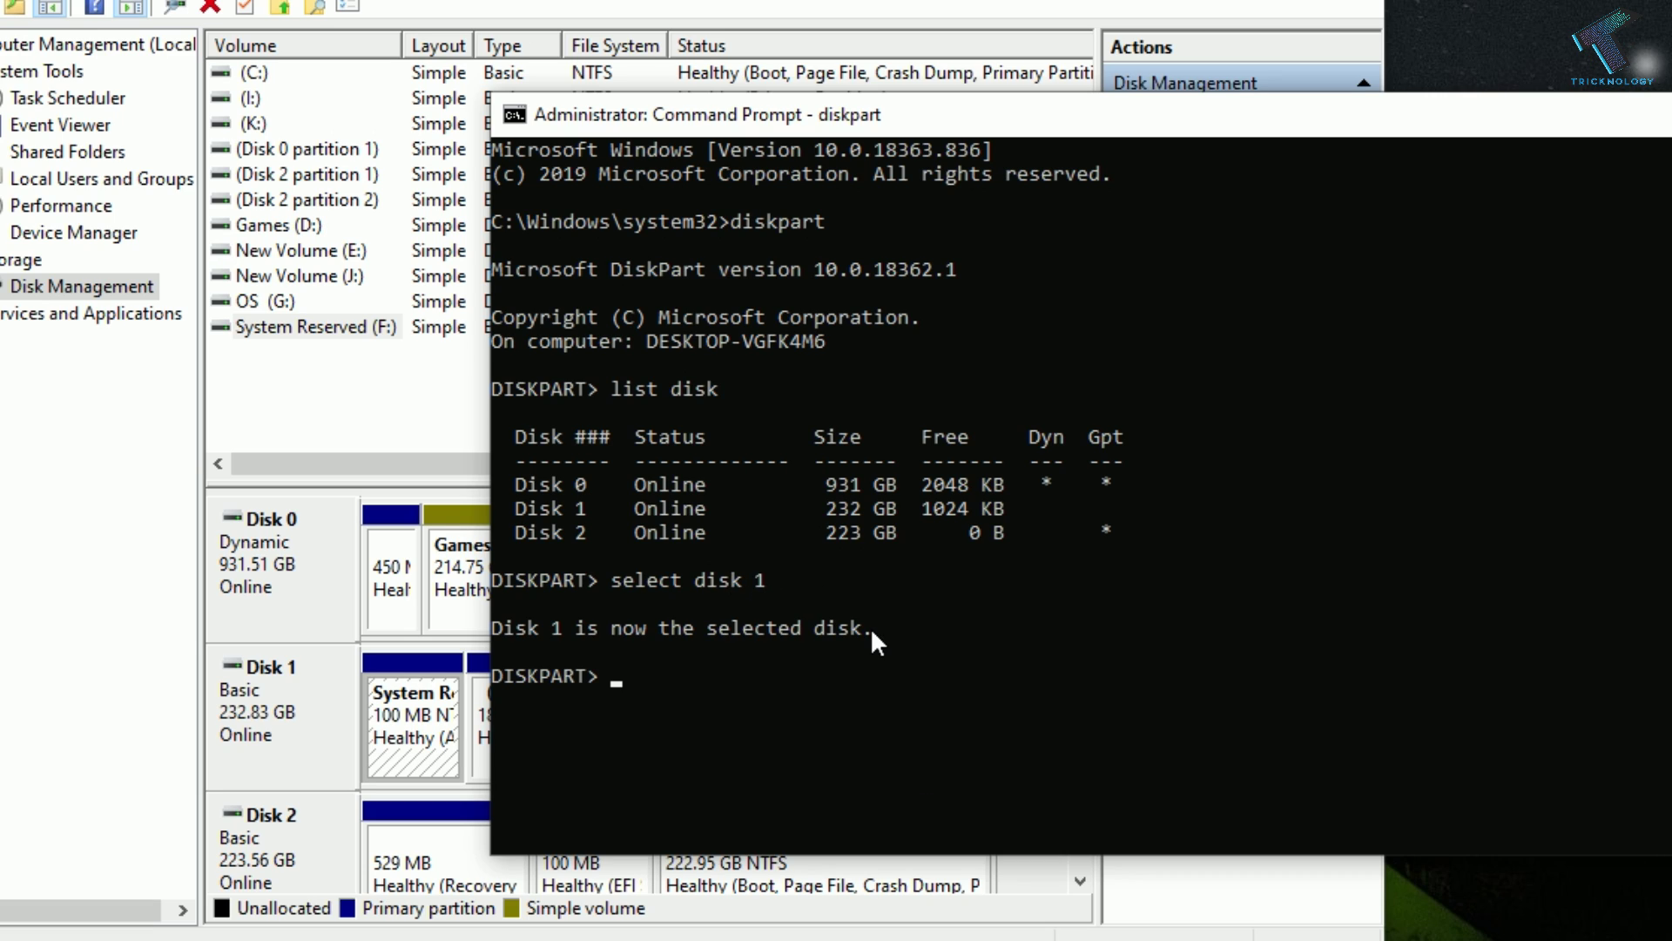
pyautogui.moveTo(495, 627); pyautogui.dragTo(587, 628)
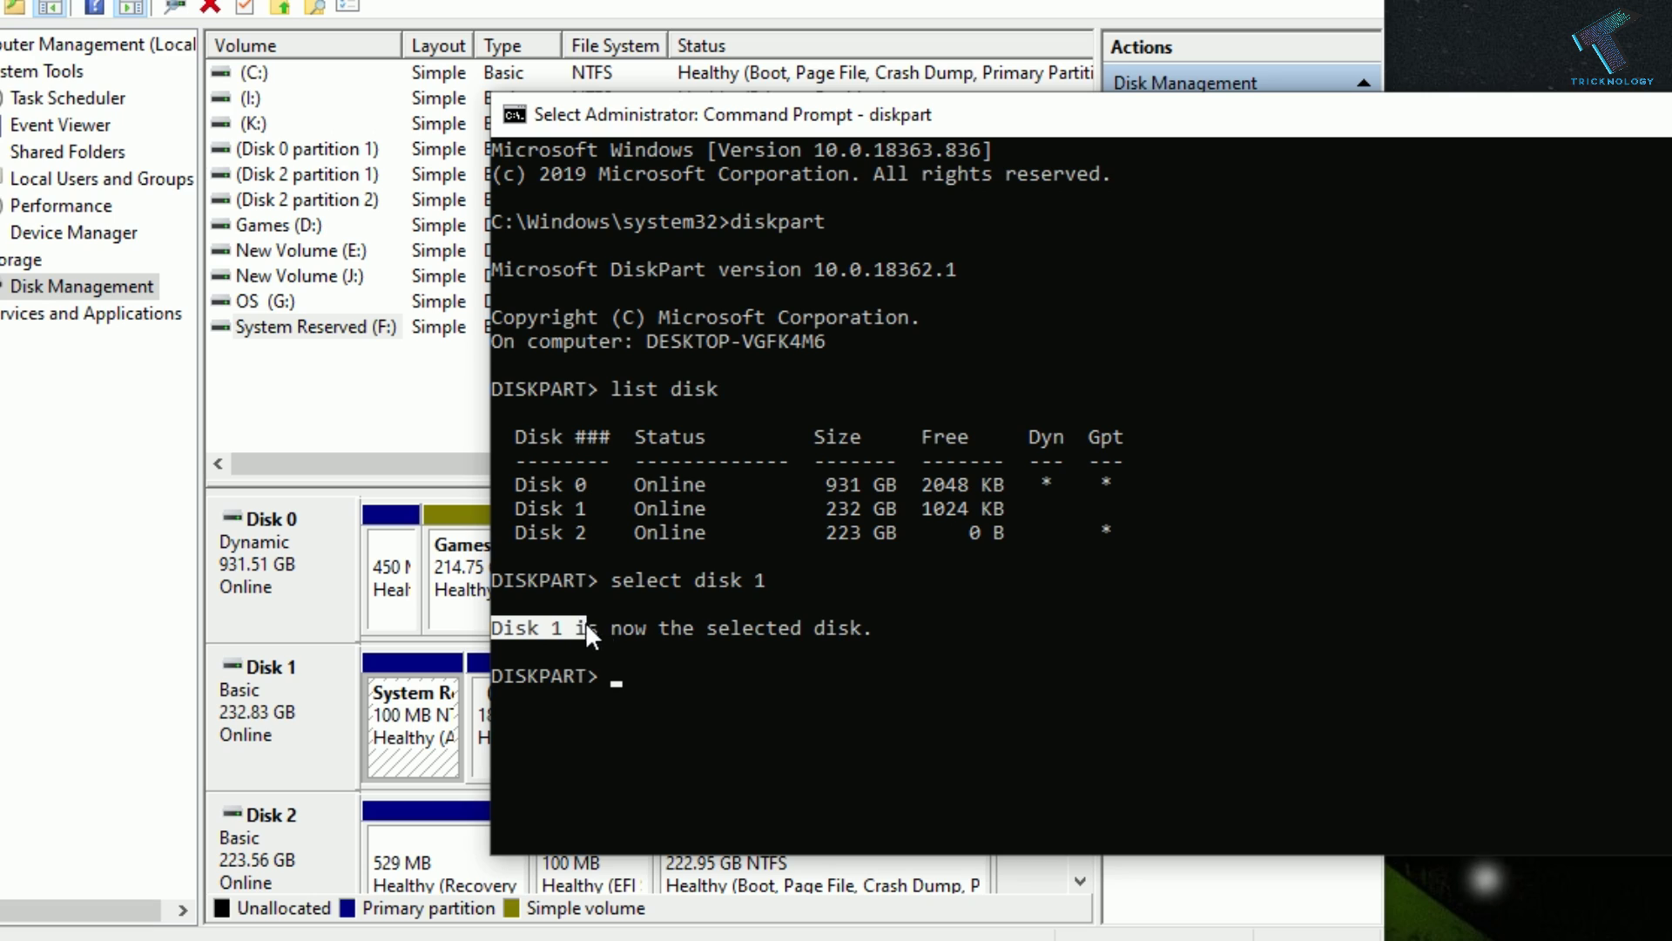
pyautogui.click(866, 675)
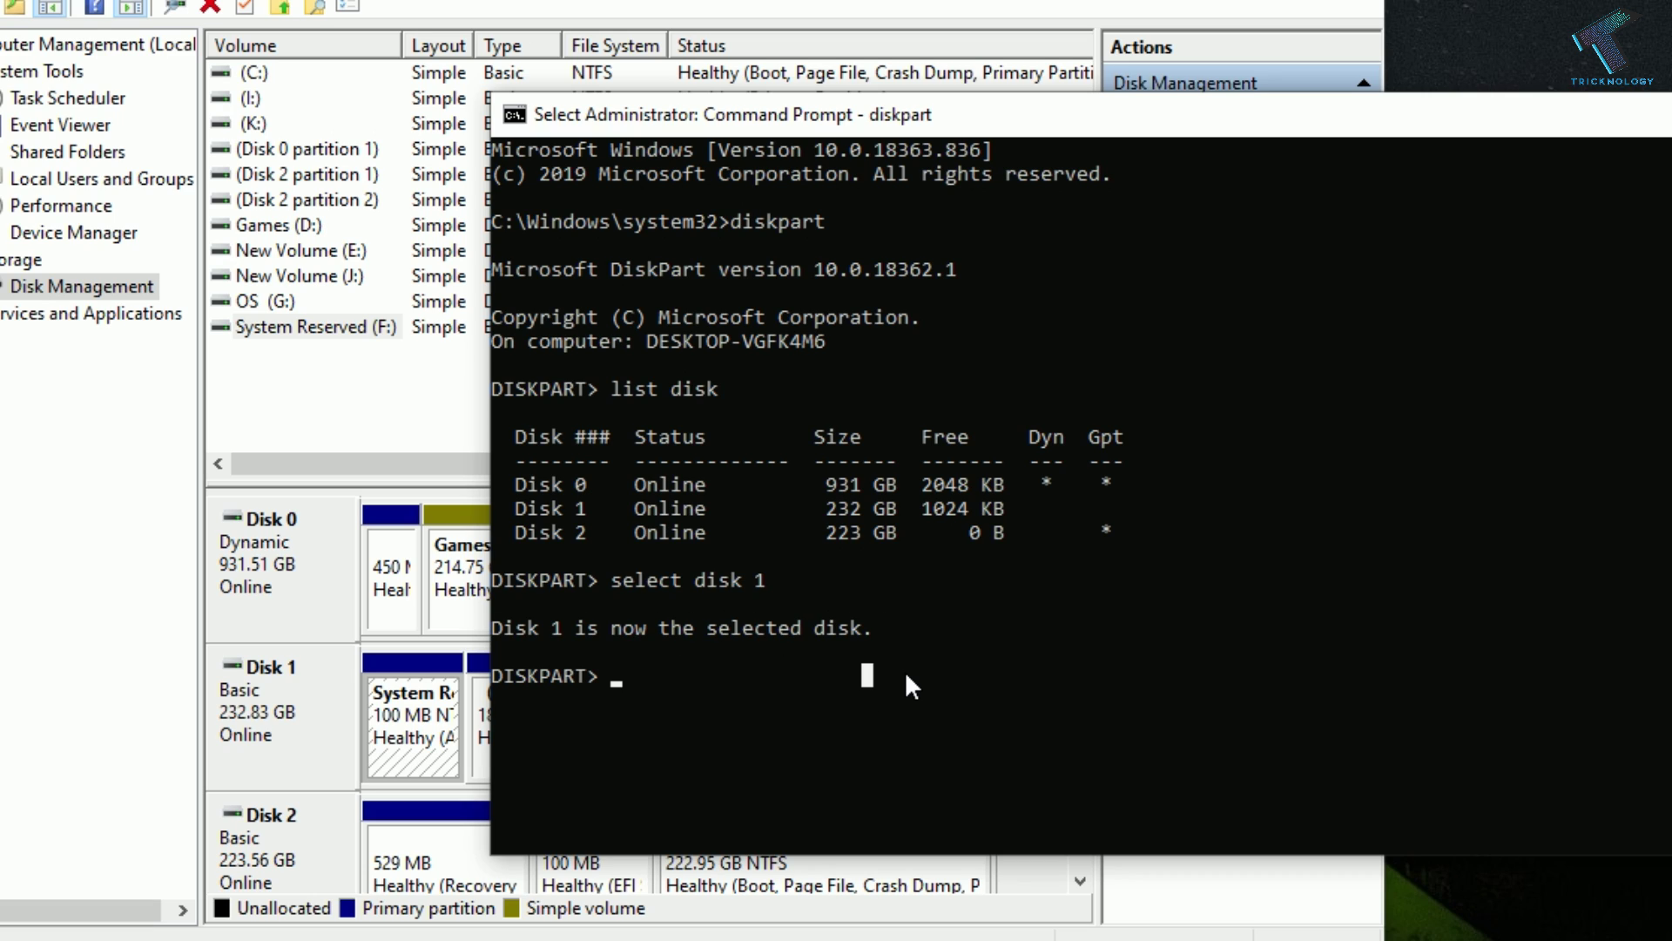
pyautogui.press('Up')
pyautogui.press('Up')
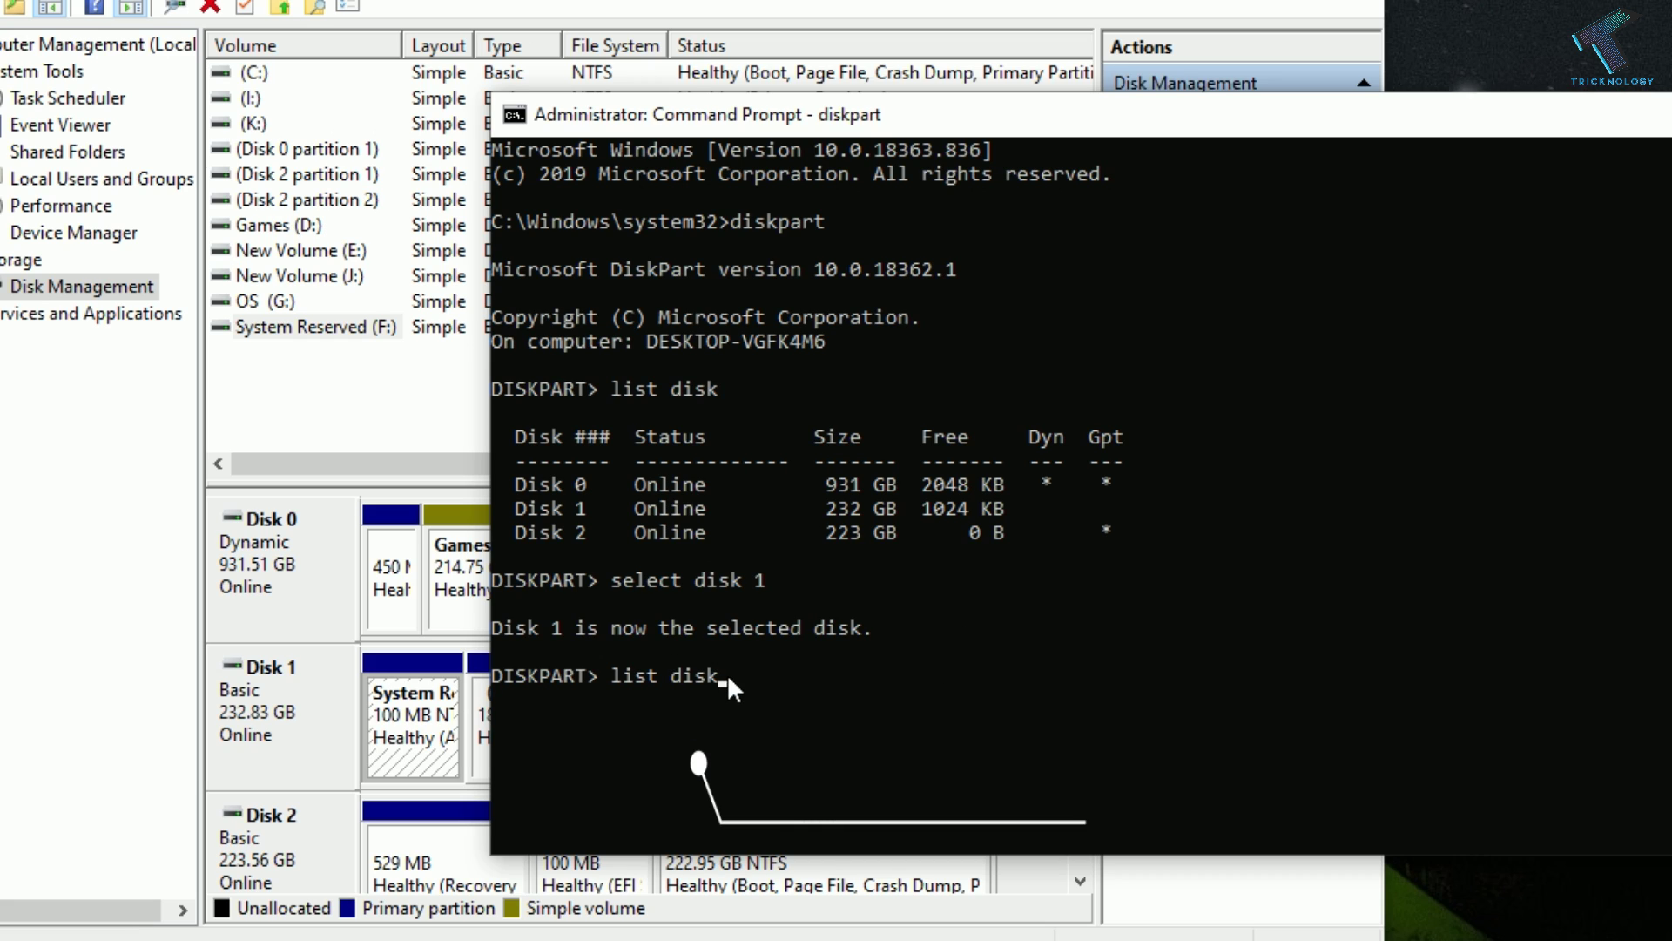
pyautogui.press('Return')
pyautogui.scroll(-2, 777, 681)
pyautogui.scroll(-1, 848, 641)
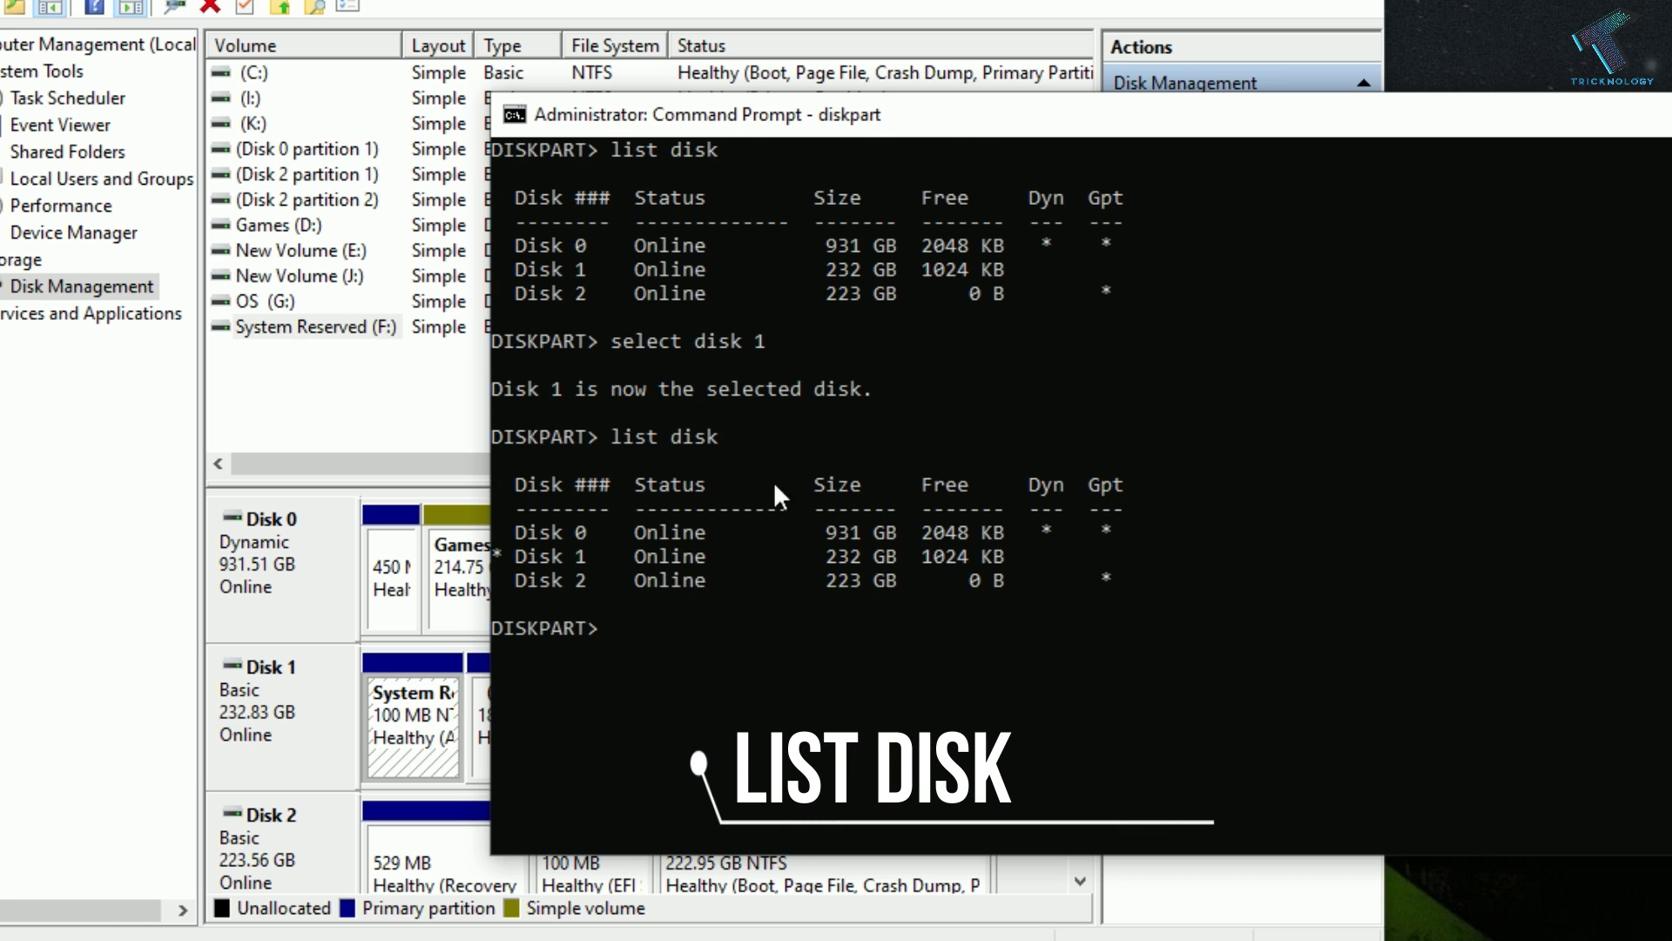
pyautogui.click(499, 556)
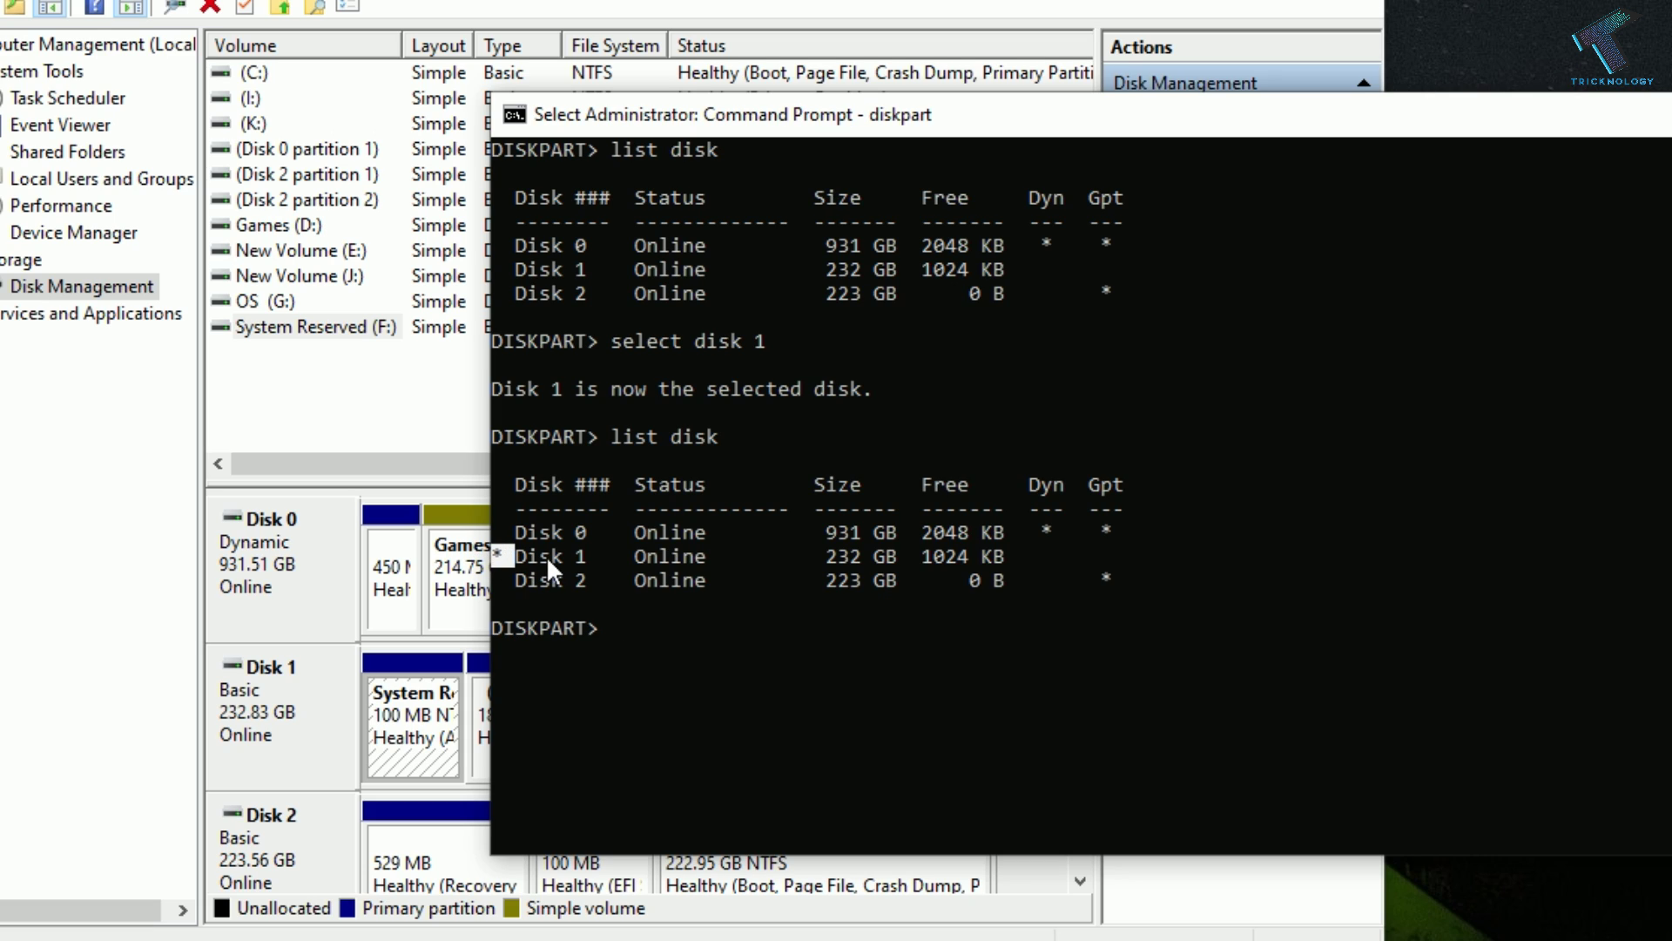
pyautogui.moveTo(605, 557); pyautogui.dragTo(516, 551)
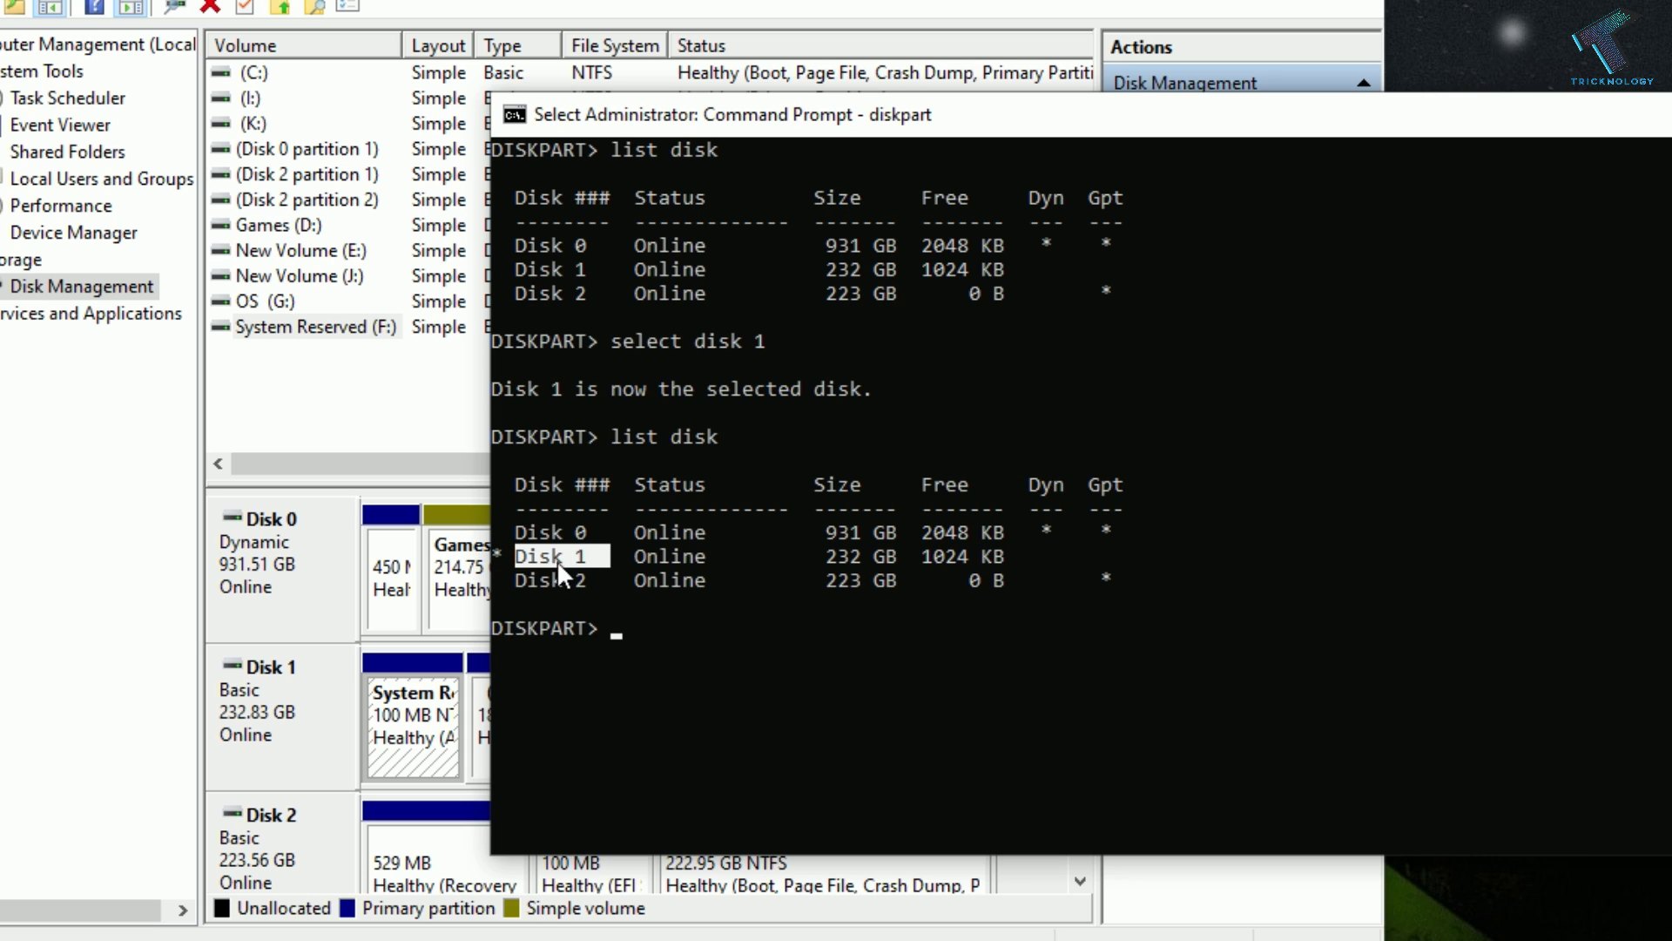
pyautogui.click(558, 561)
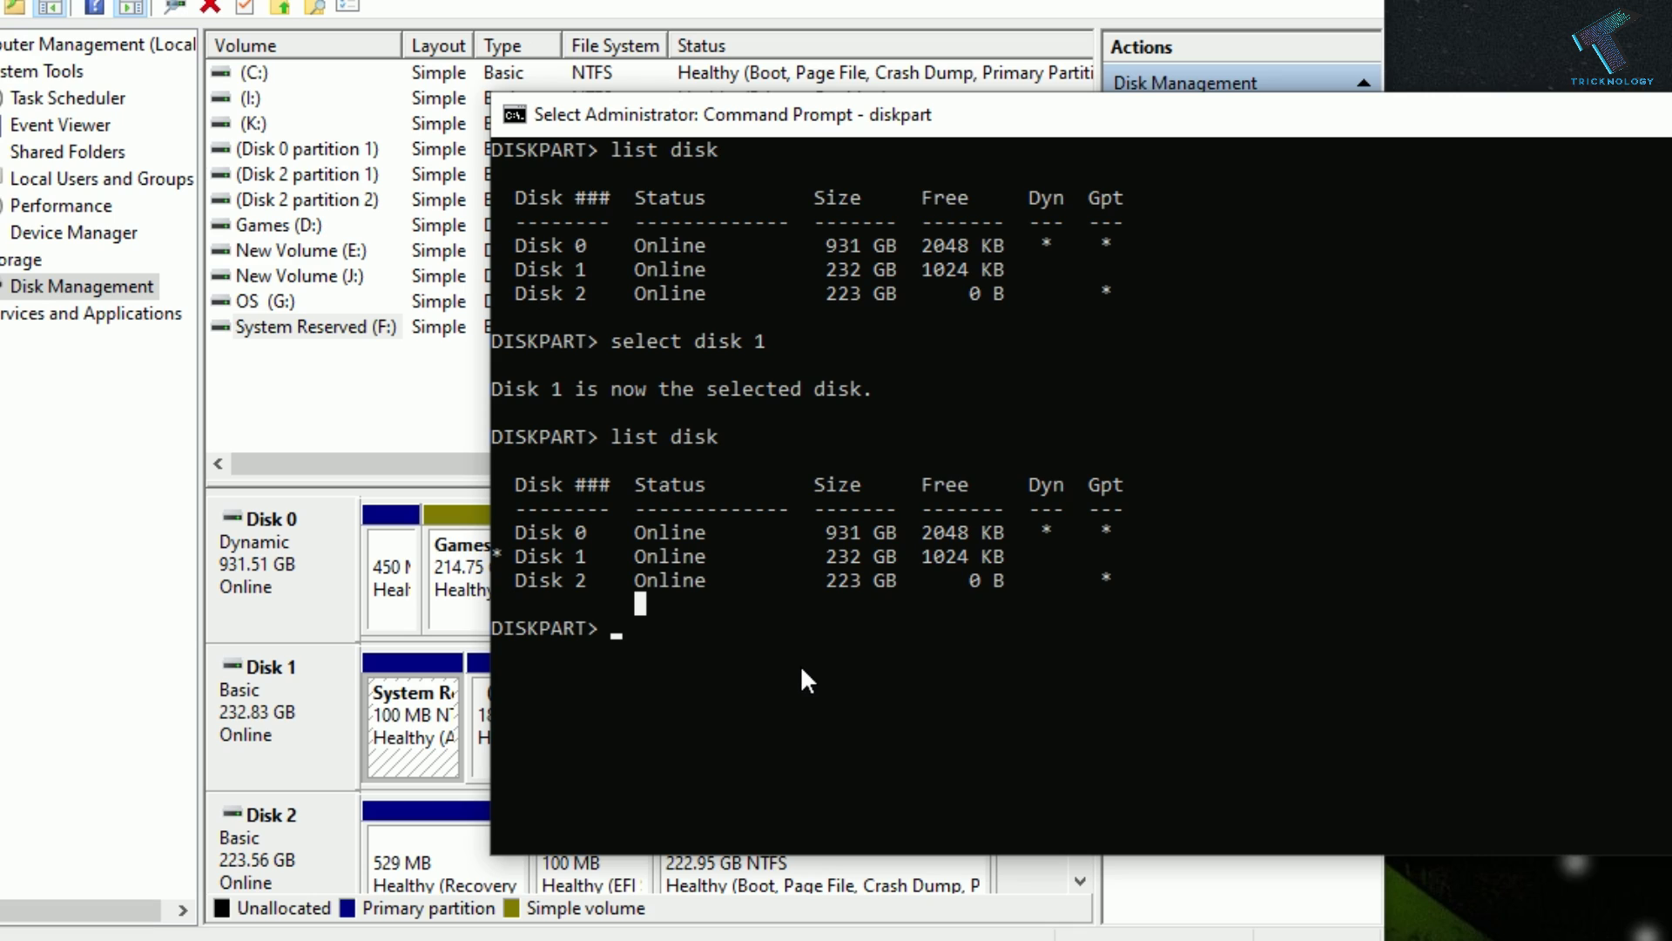
pyautogui.write('cle')
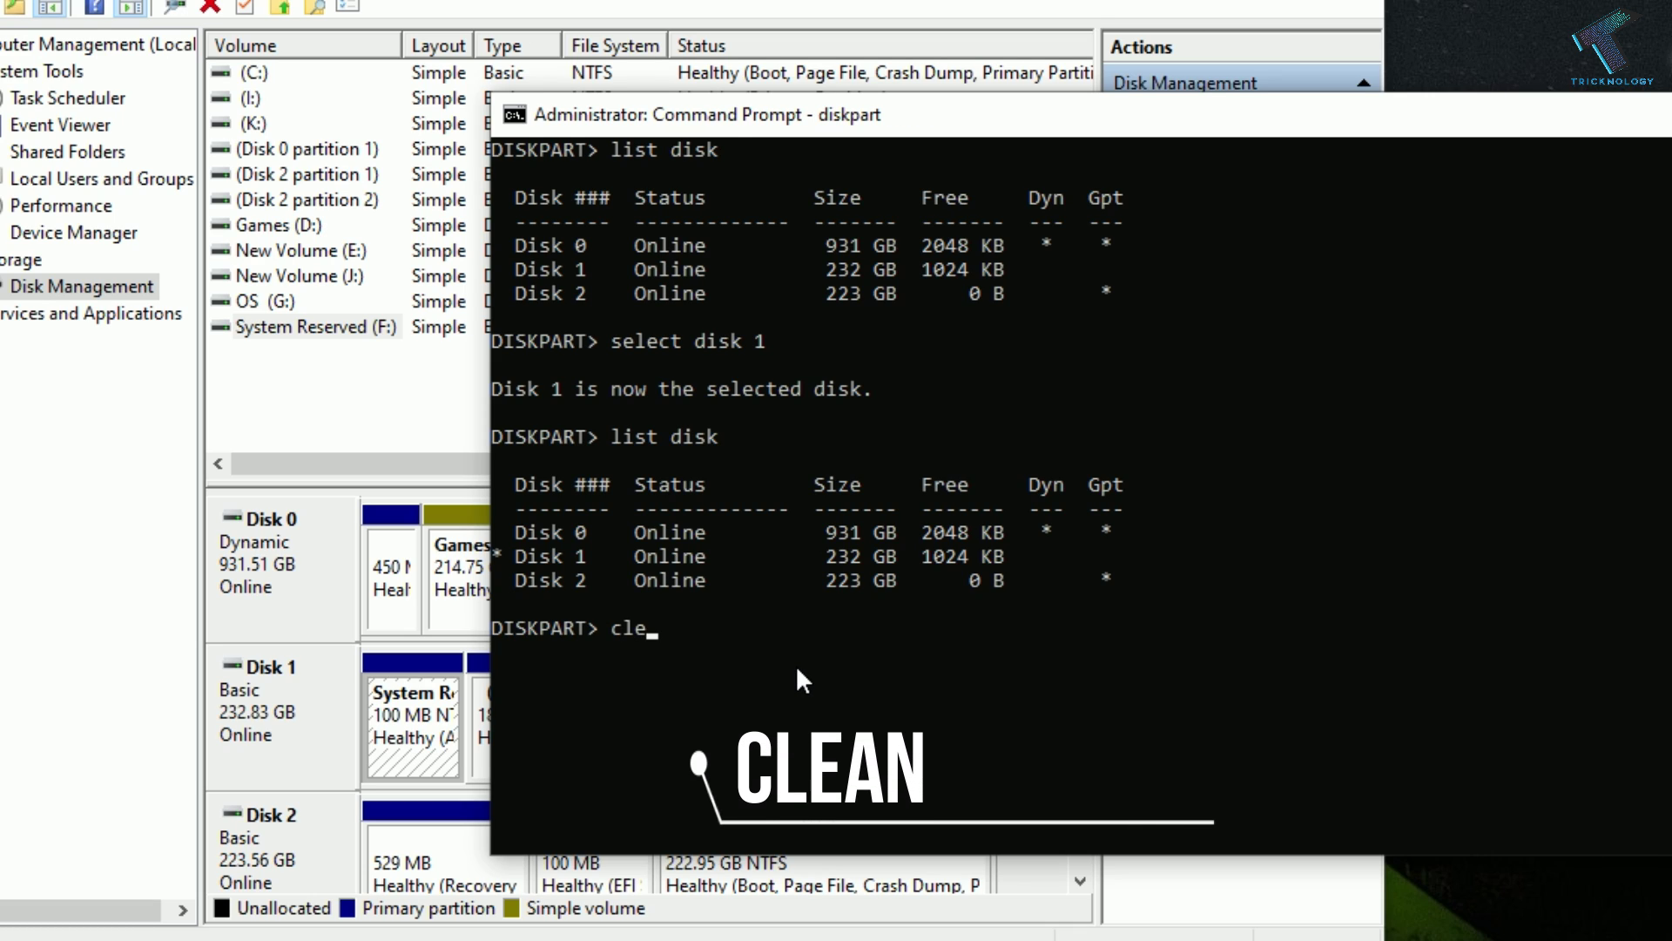
pyautogui.write('an')
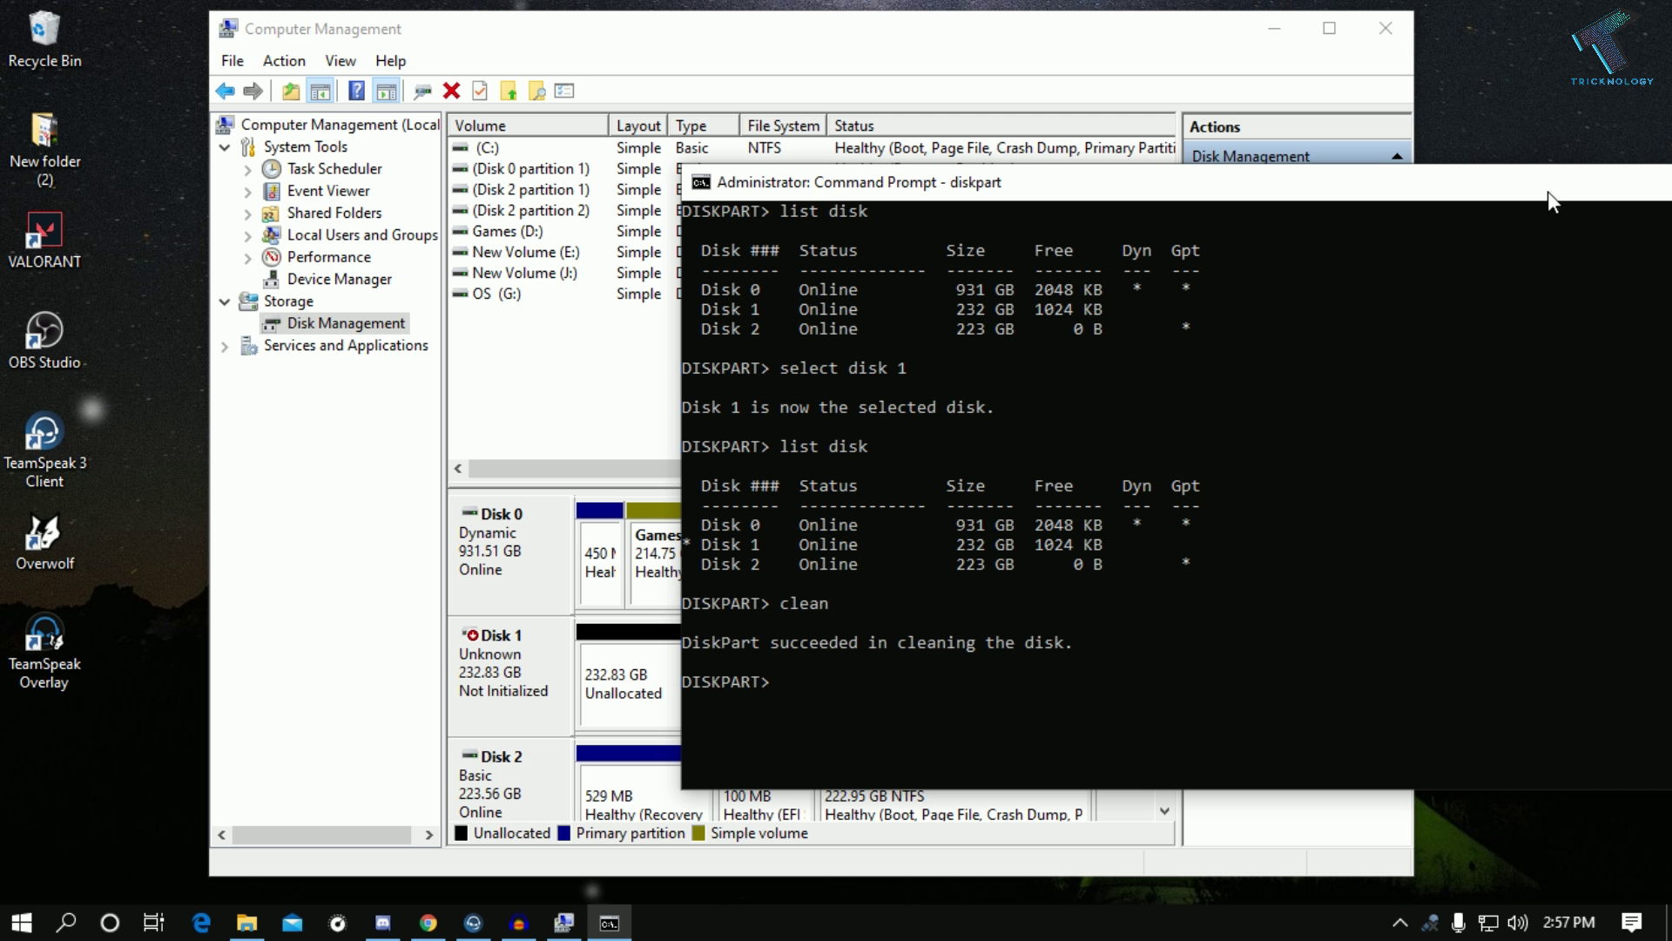
# - Clean Disk 1 and confirm Disk Management shows all 232.83 GB unallocated
pyautogui.moveTo(1550, 201); pyautogui.dragTo(978, 161)
pyautogui.click(1184, 149)
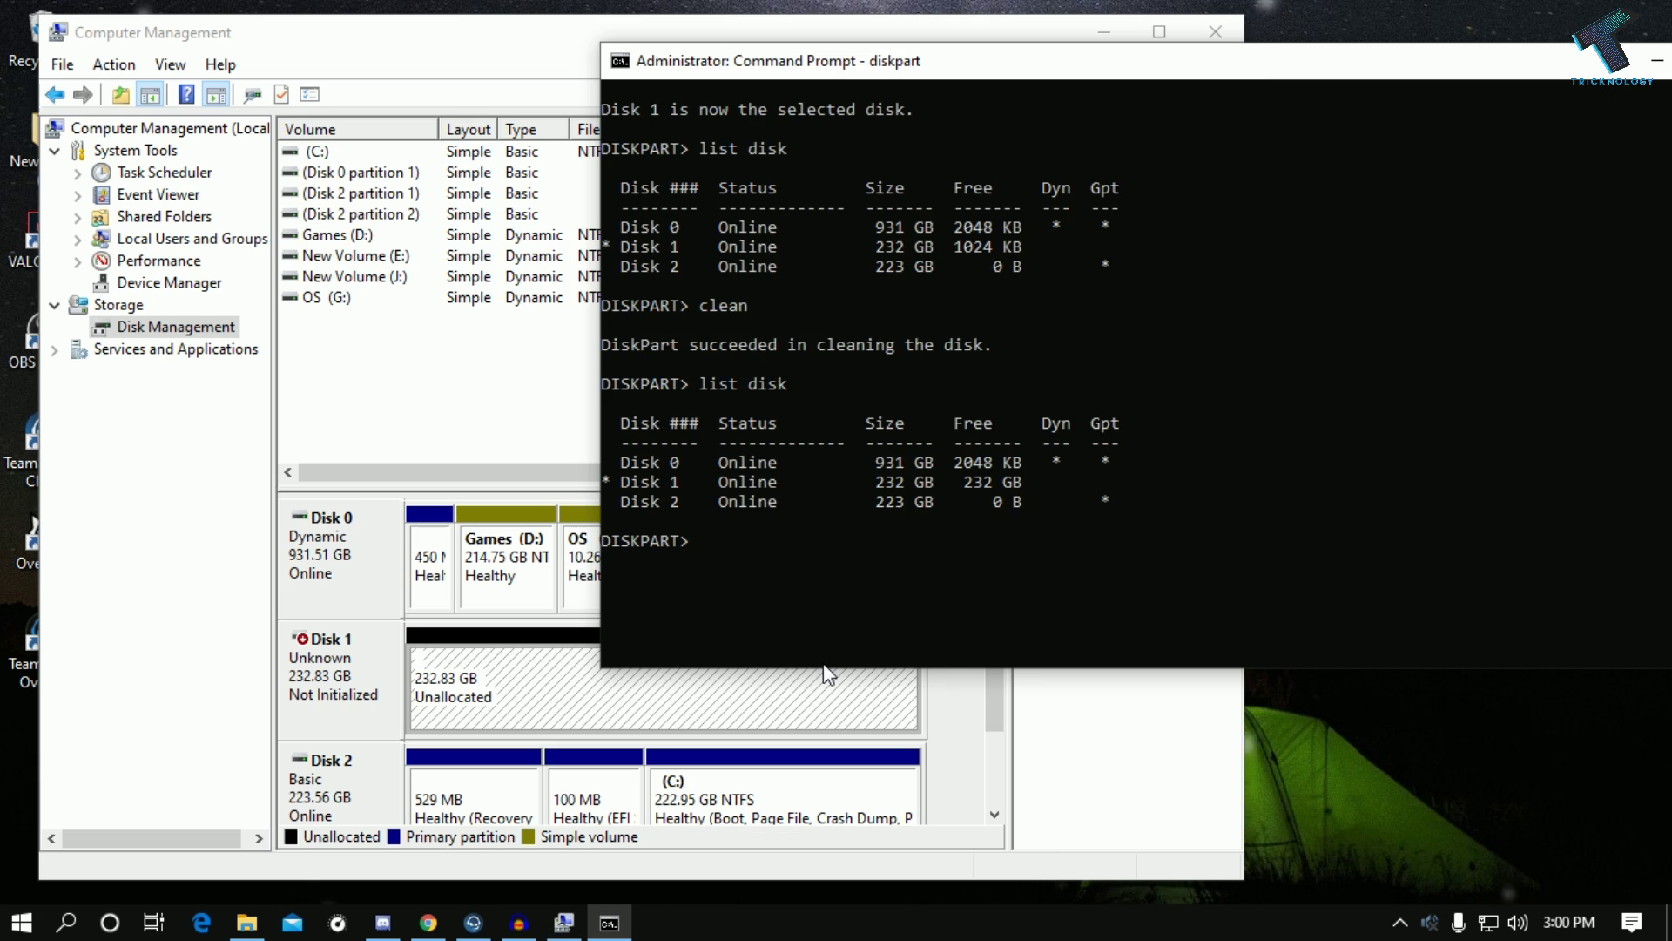
pyautogui.click(505, 689)
pyautogui.rightClick(609, 682)
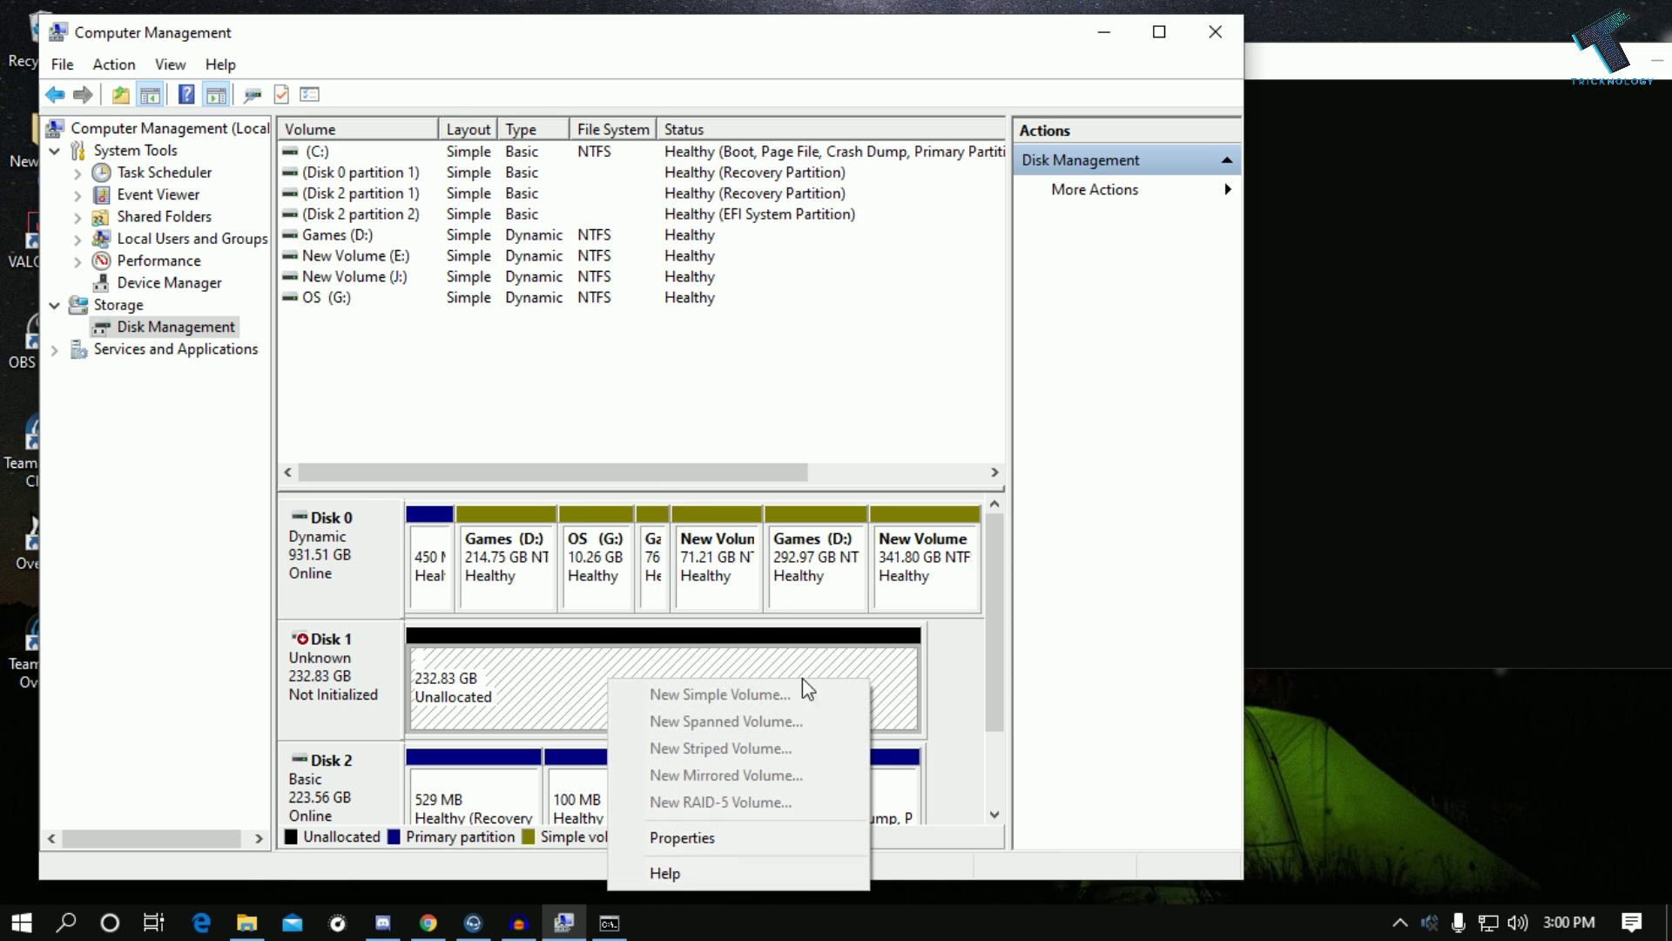
pyautogui.click(496, 691)
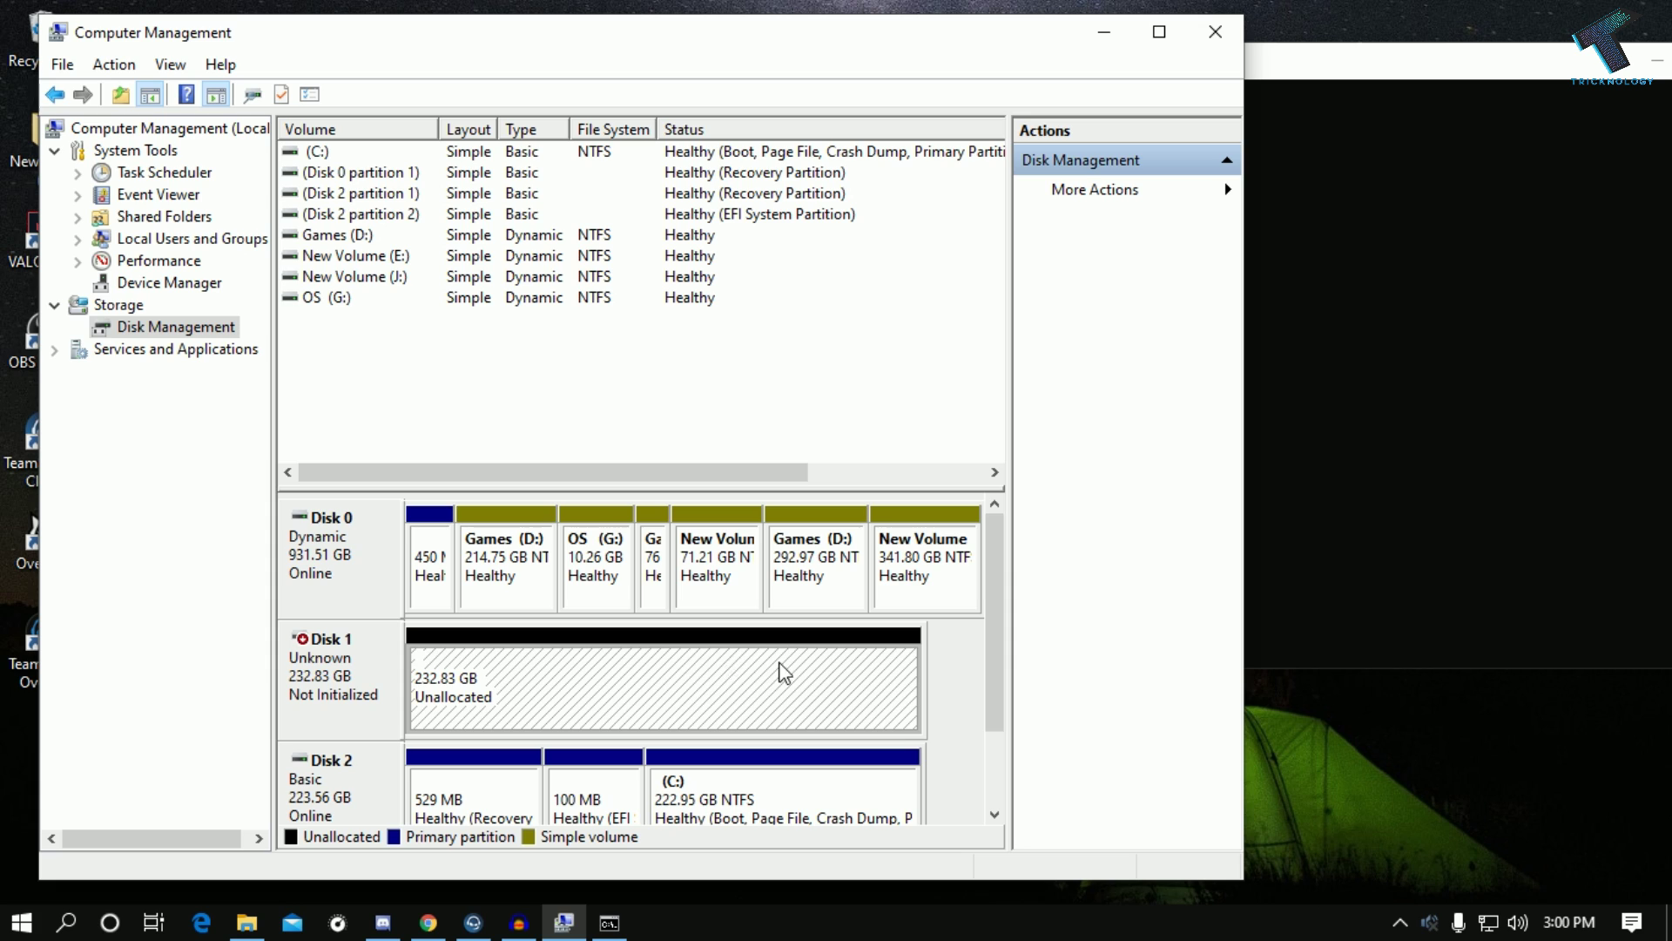
pyautogui.click(1288, 475)
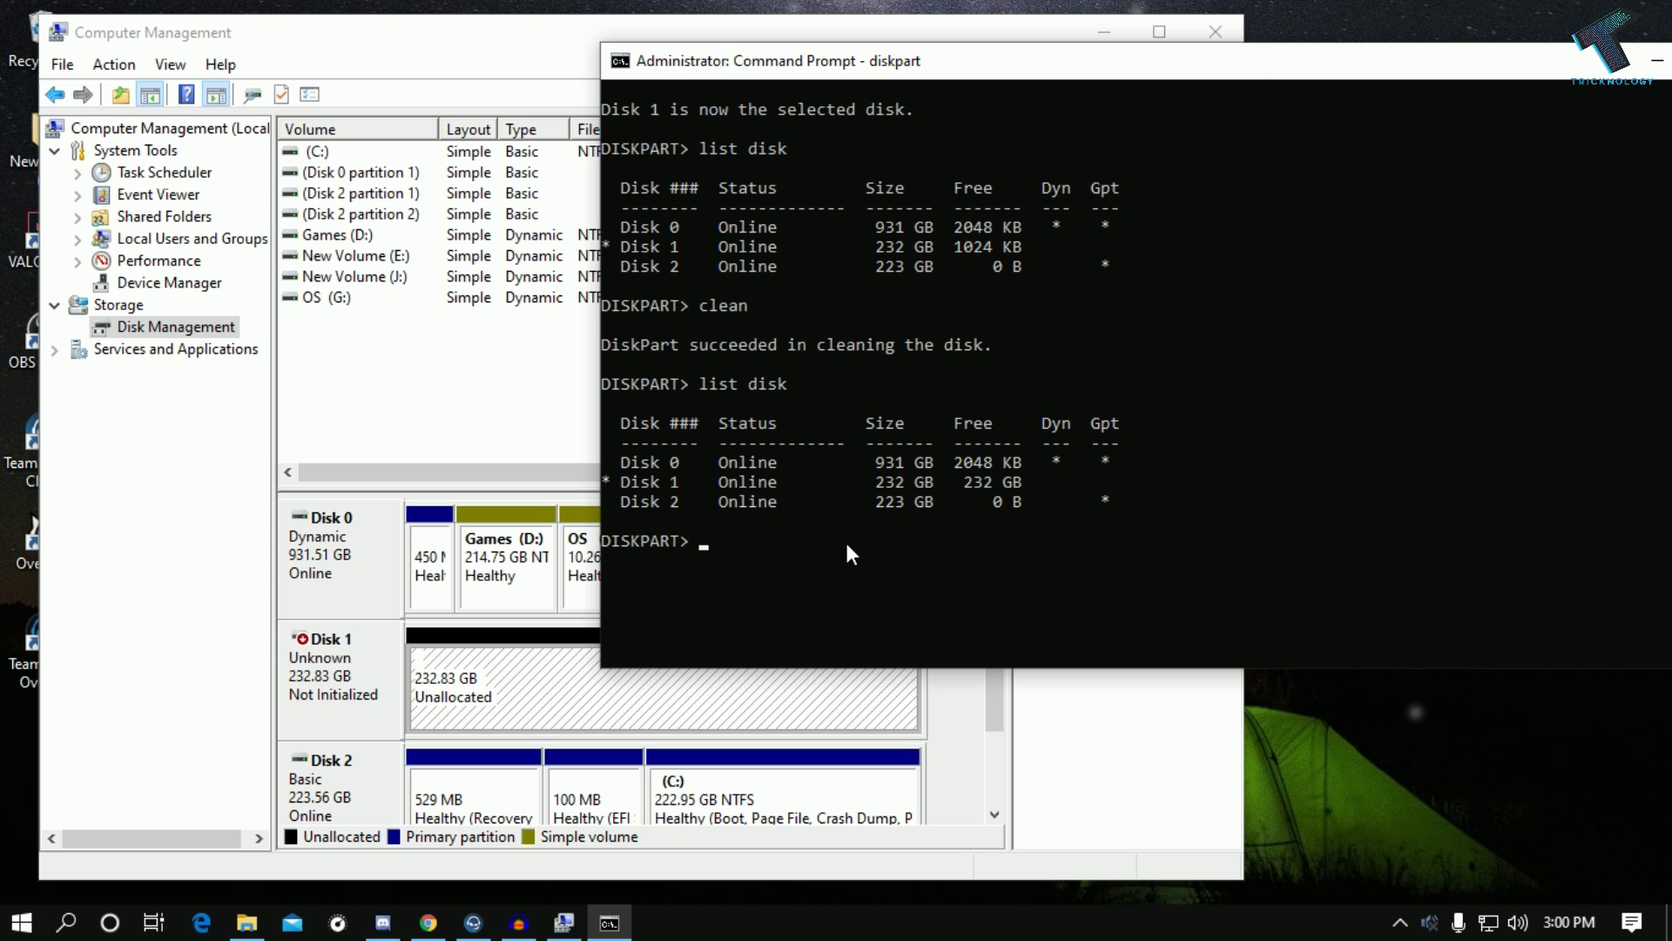
pyautogui.write('create parti')
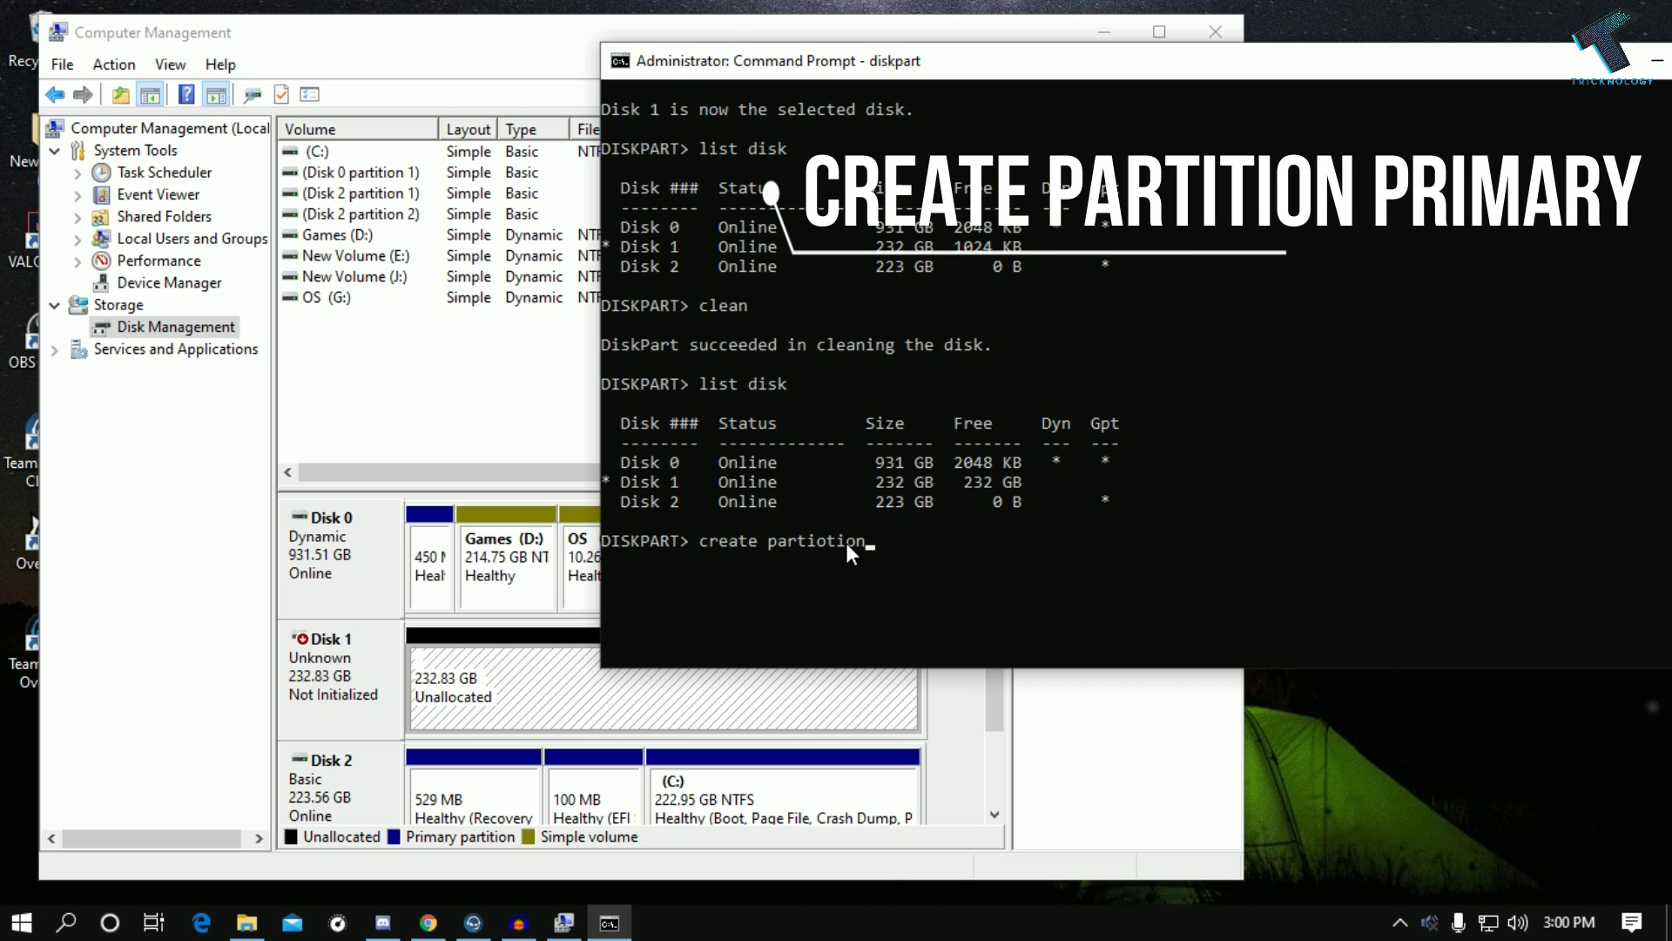
pyautogui.write('tion pri')
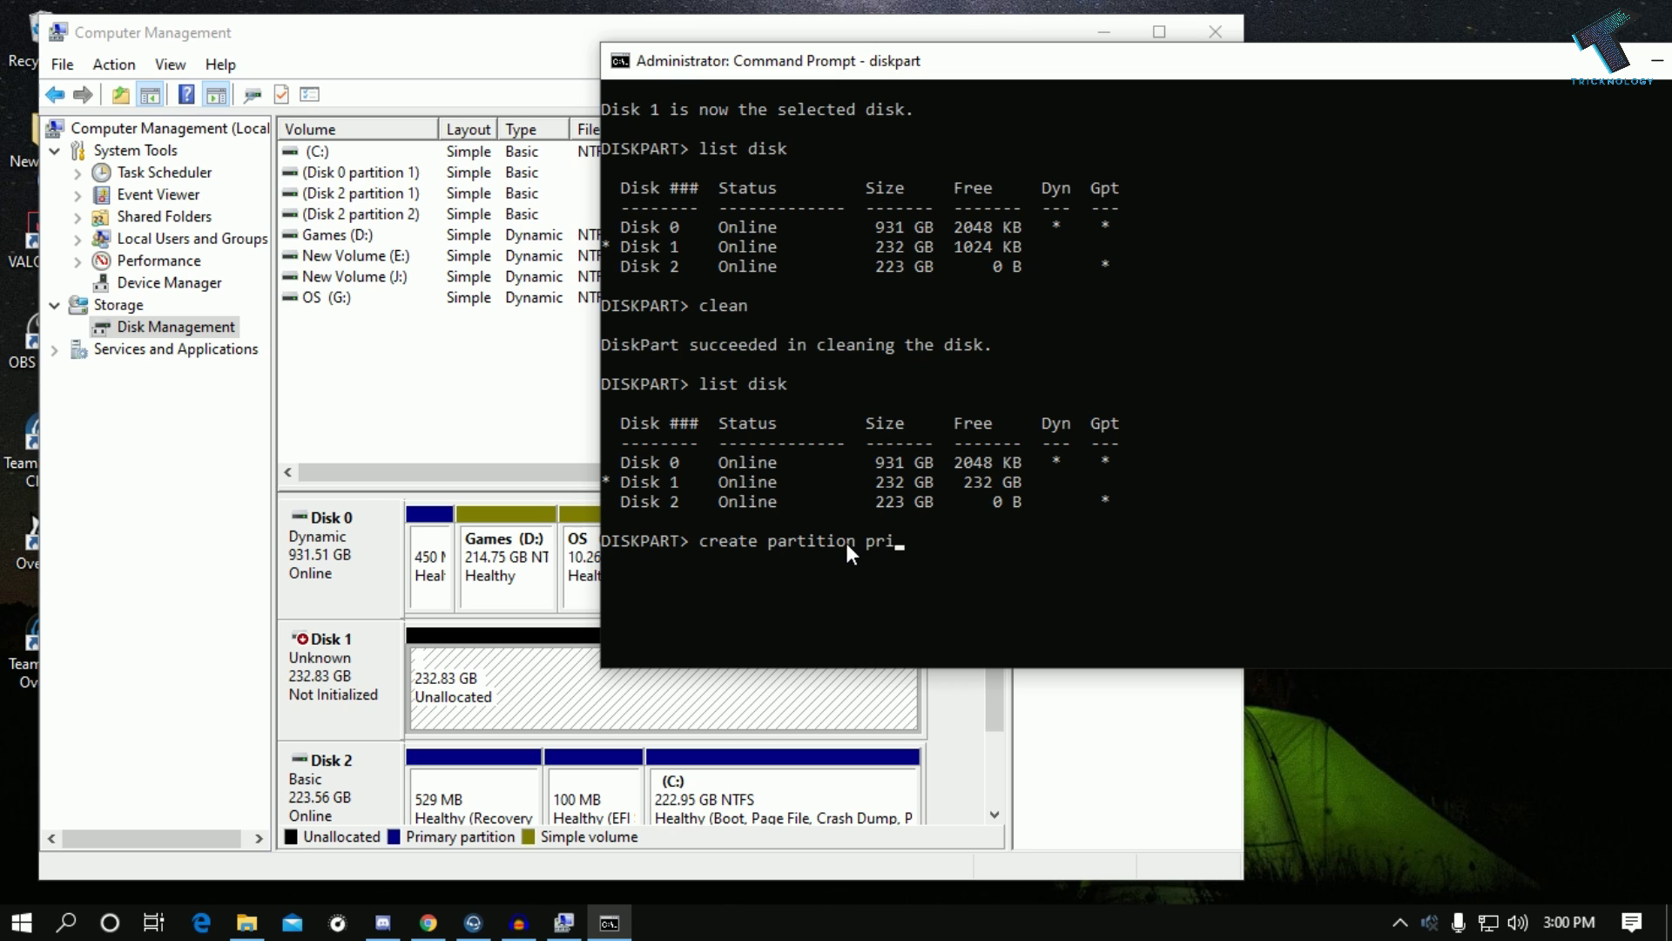
pyautogui.write('mary')
# - Create a primary partition on Disk 1, assign it F:, and view the 232.83 GB RAW volume
pyautogui.press('Return')
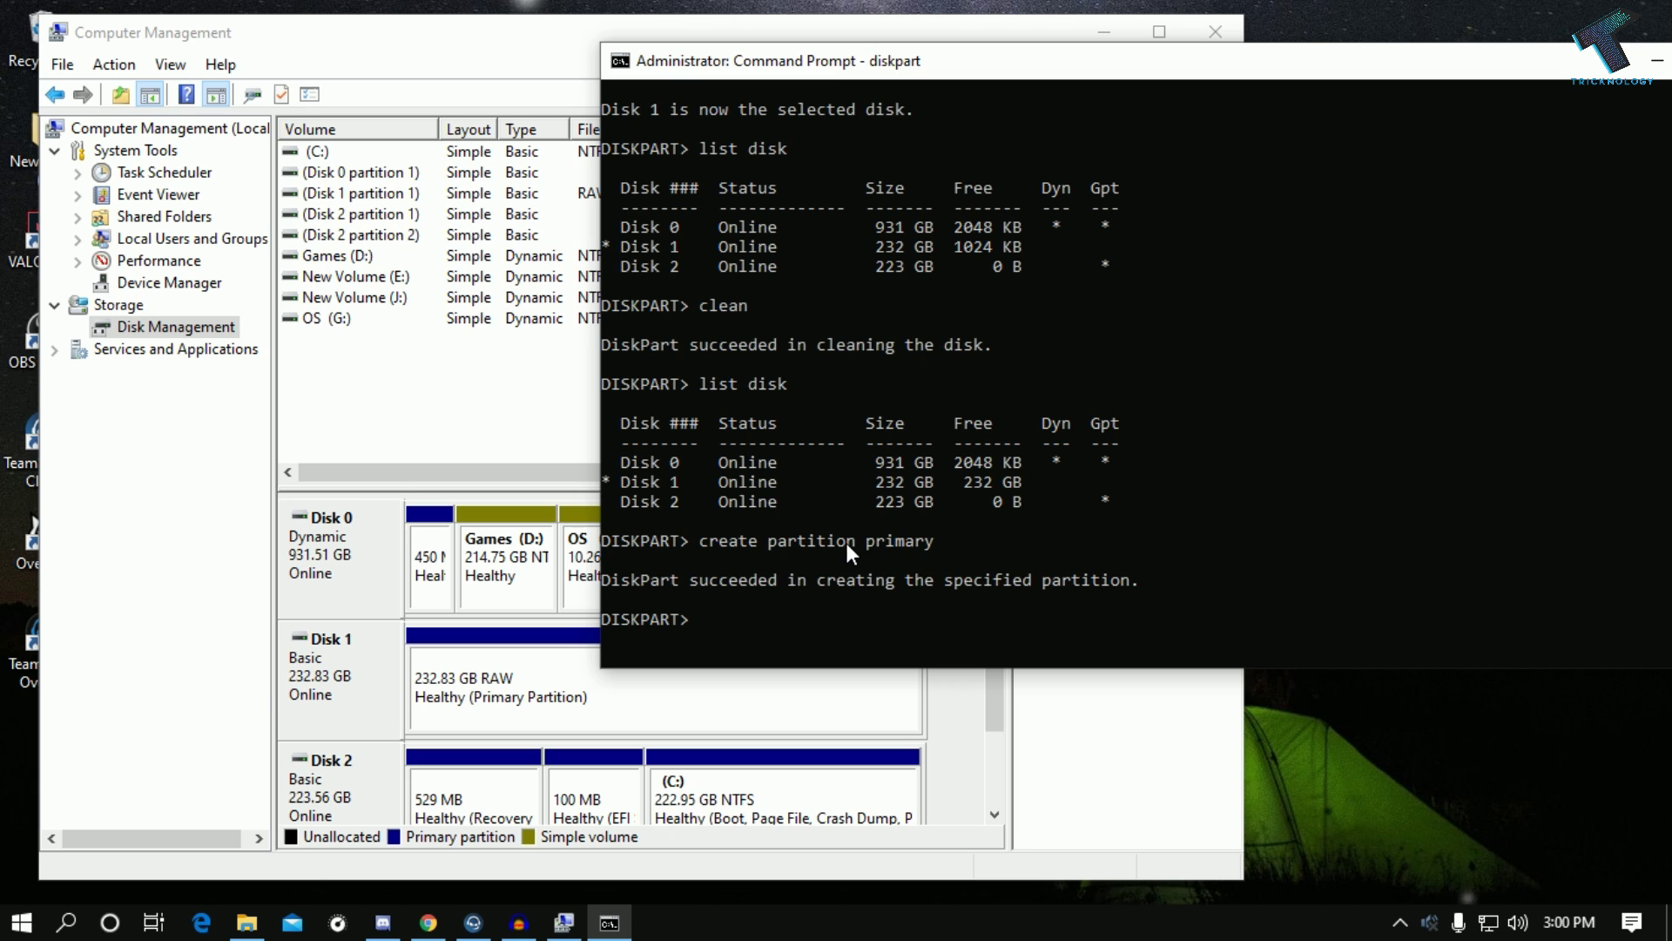
pyautogui.write('as')
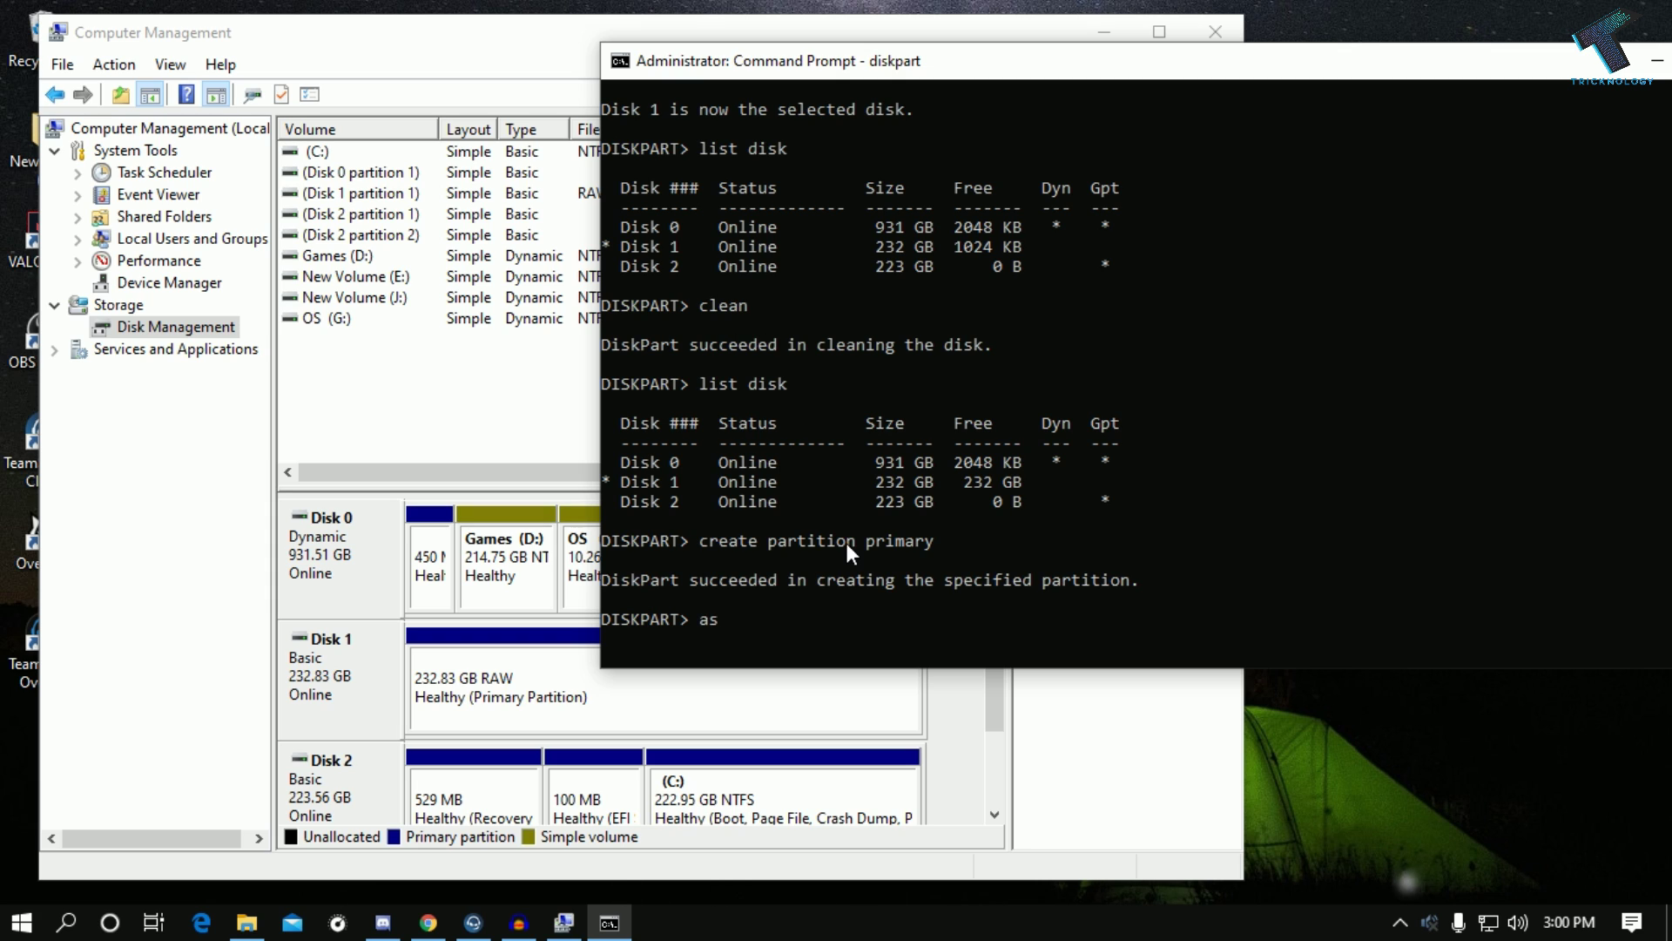
pyautogui.write('s')
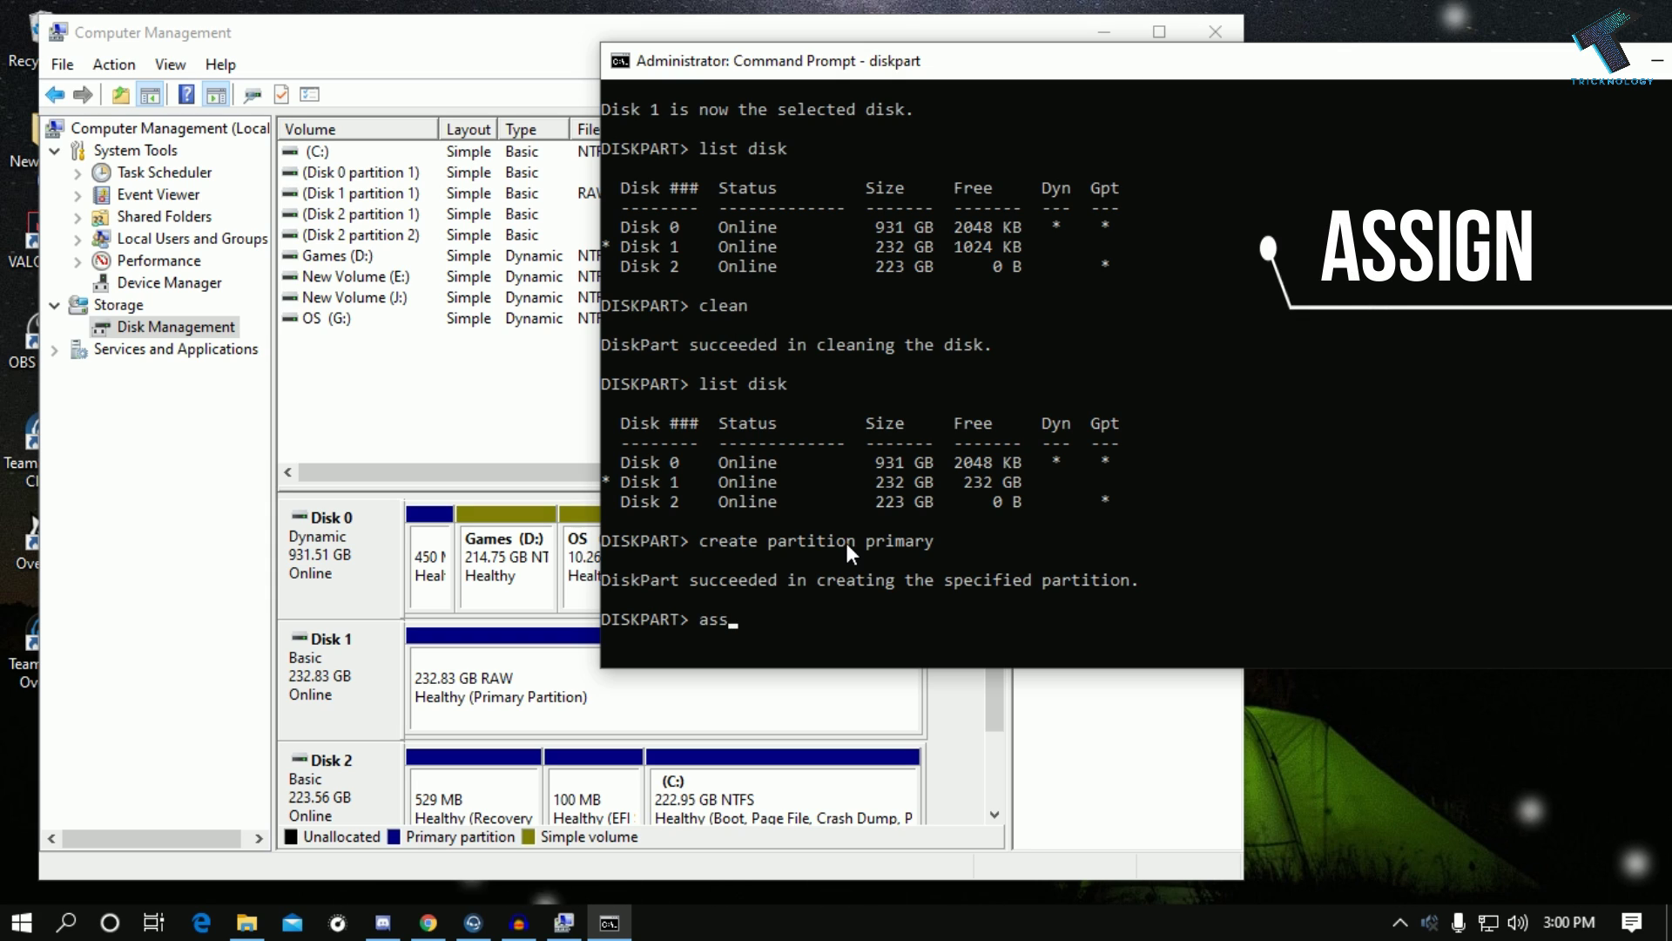
pyautogui.write('ign')
pyautogui.press('Return')
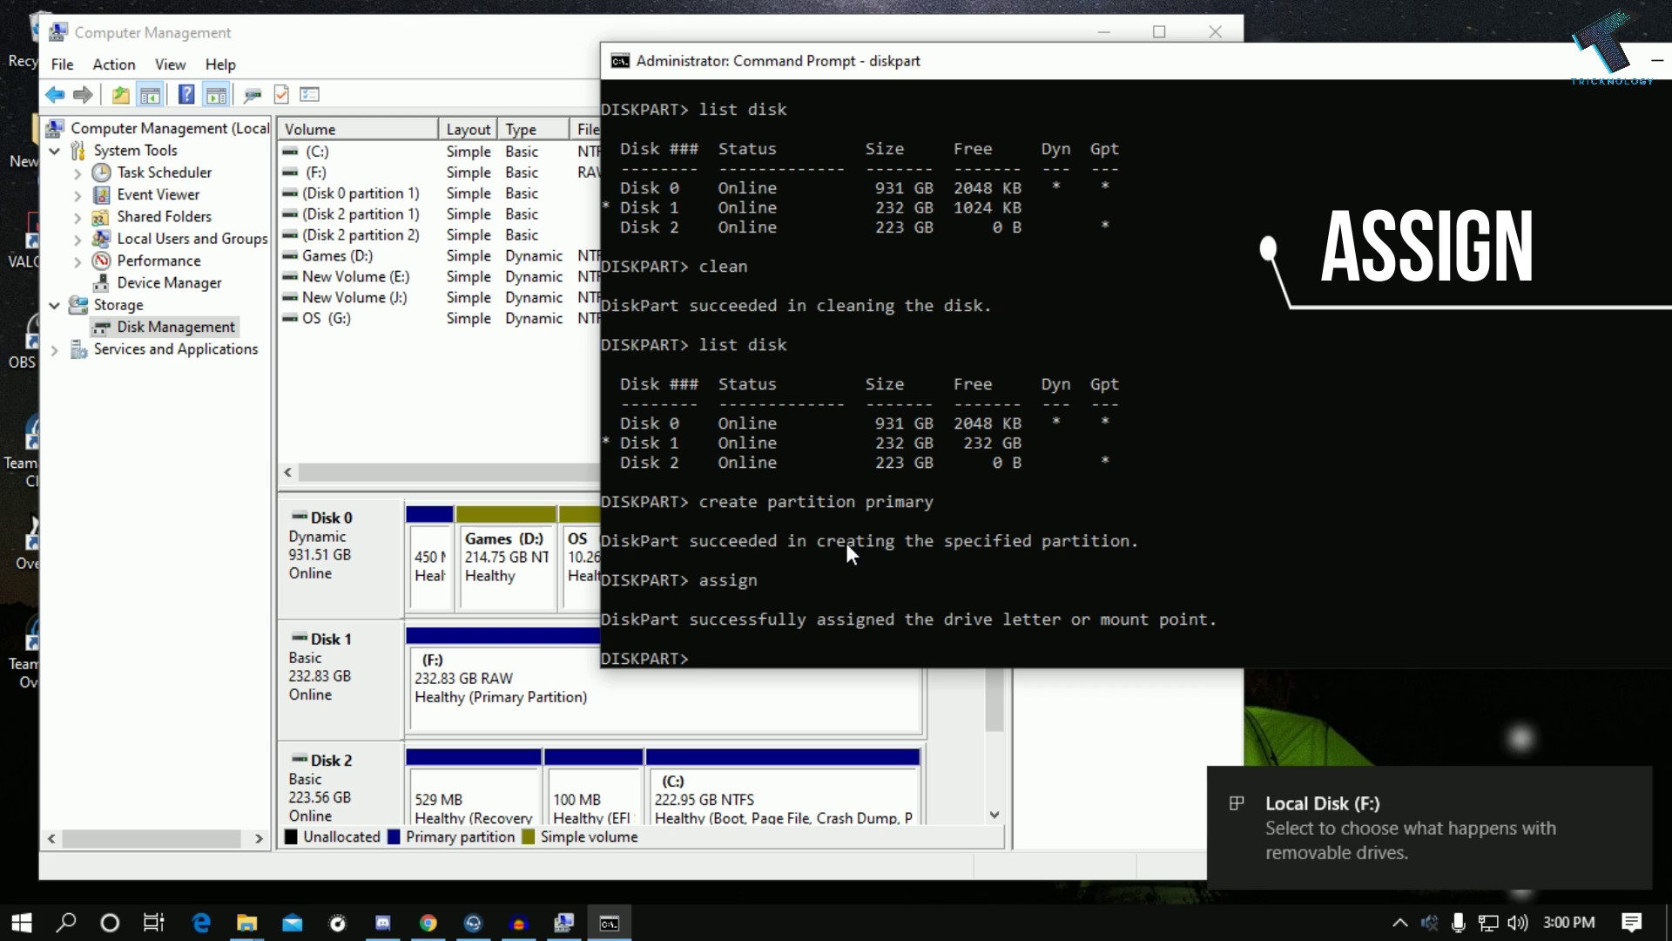
pyautogui.click(1466, 878)
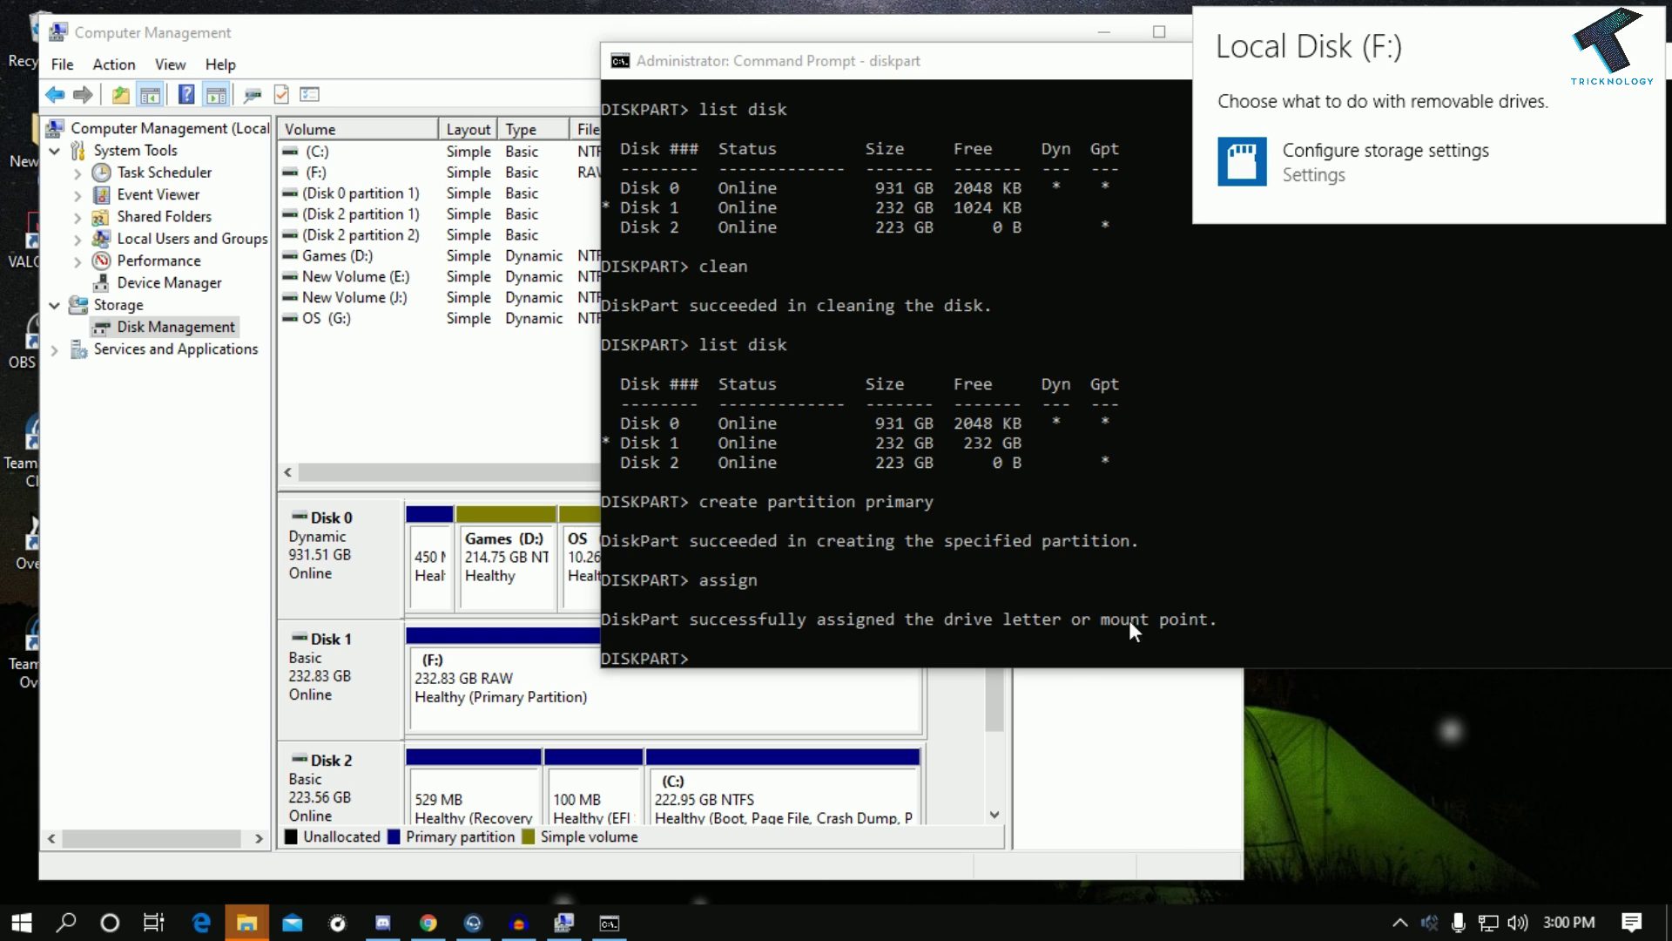
pyautogui.click(594, 680)
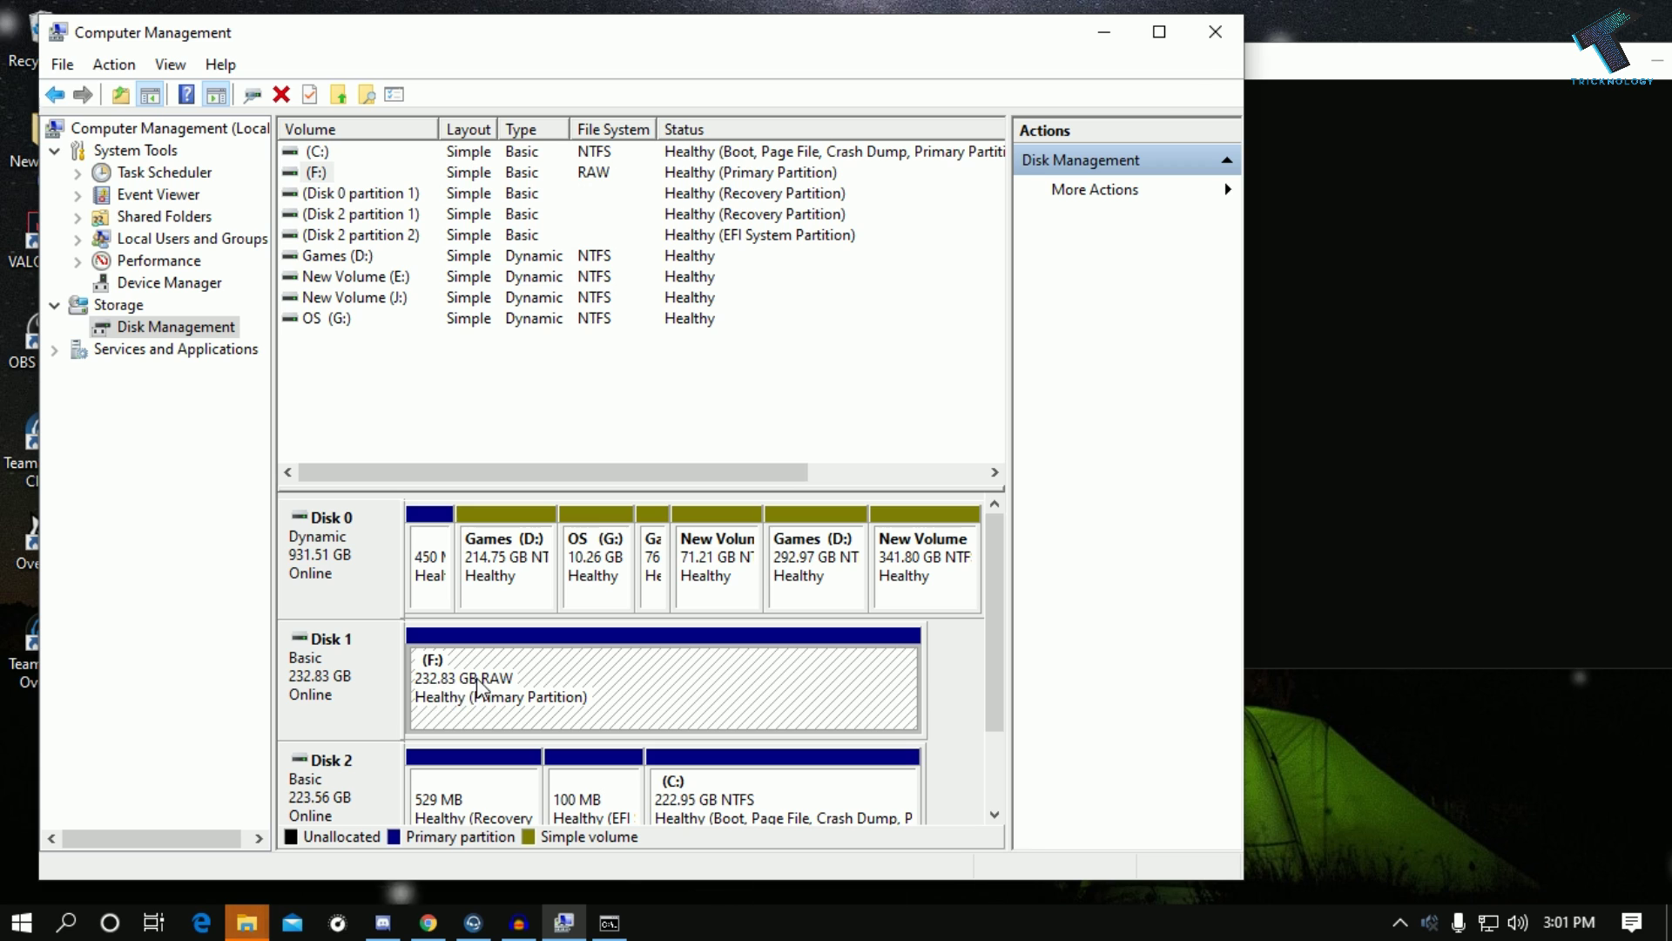
pyautogui.moveTo(246, 923)
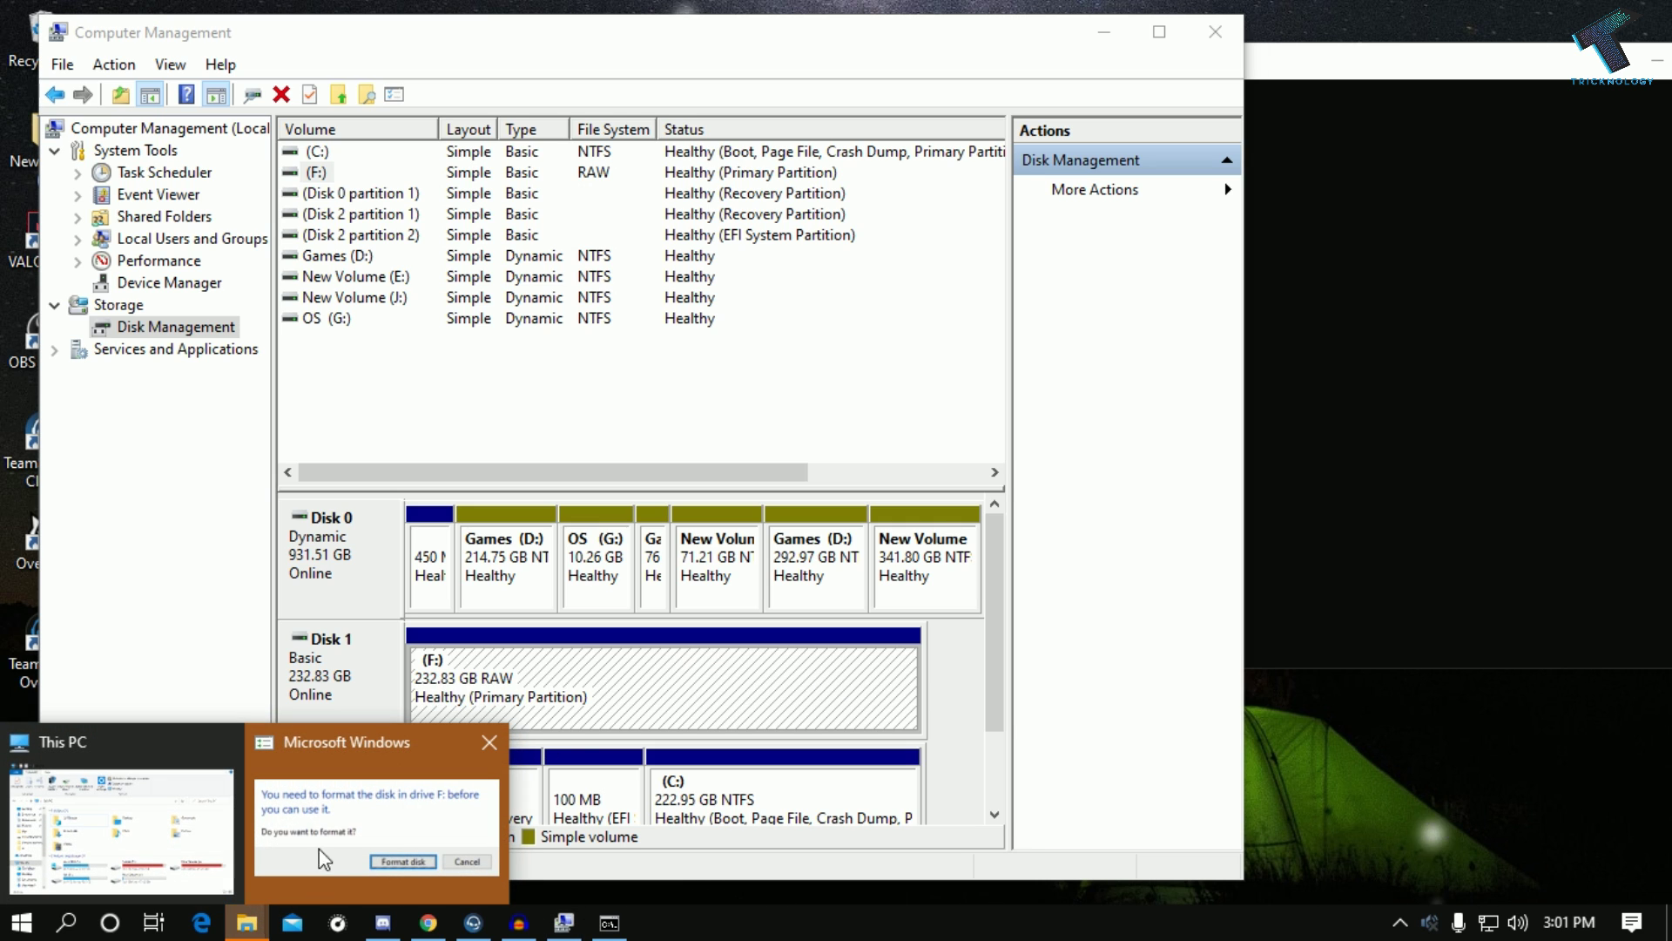
# - Try opening Local Disk (F:) from This PC and dismiss the format prompt
pyautogui.click(183, 814)
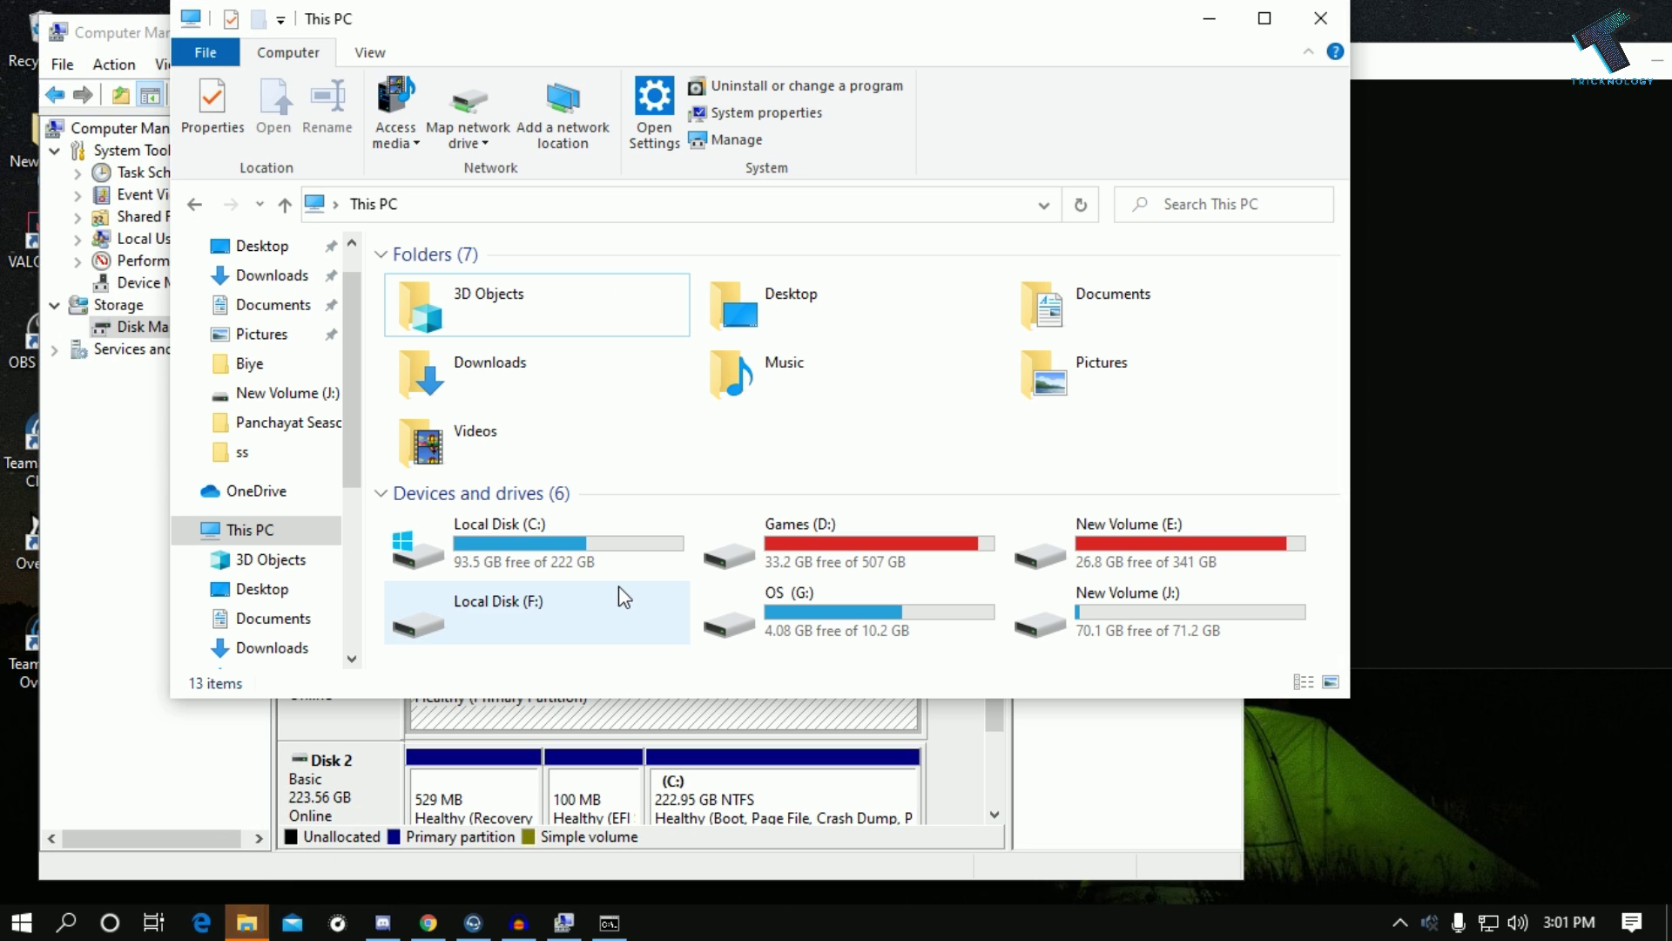
pyautogui.doubleClick(498, 625)
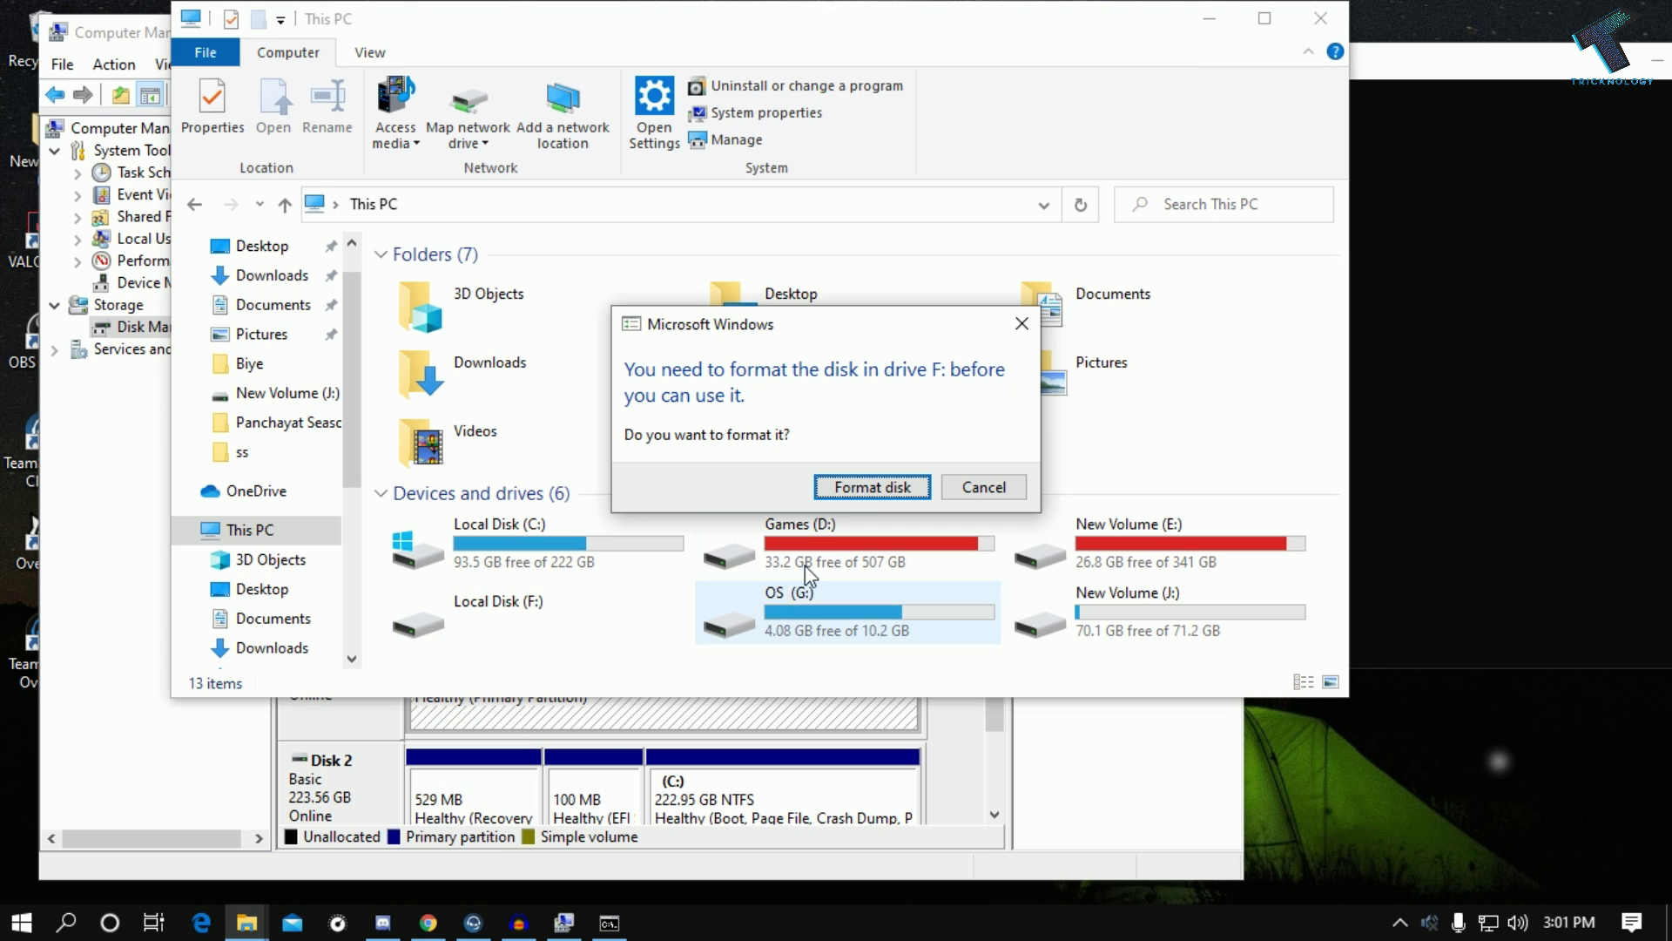
pyautogui.click(983, 489)
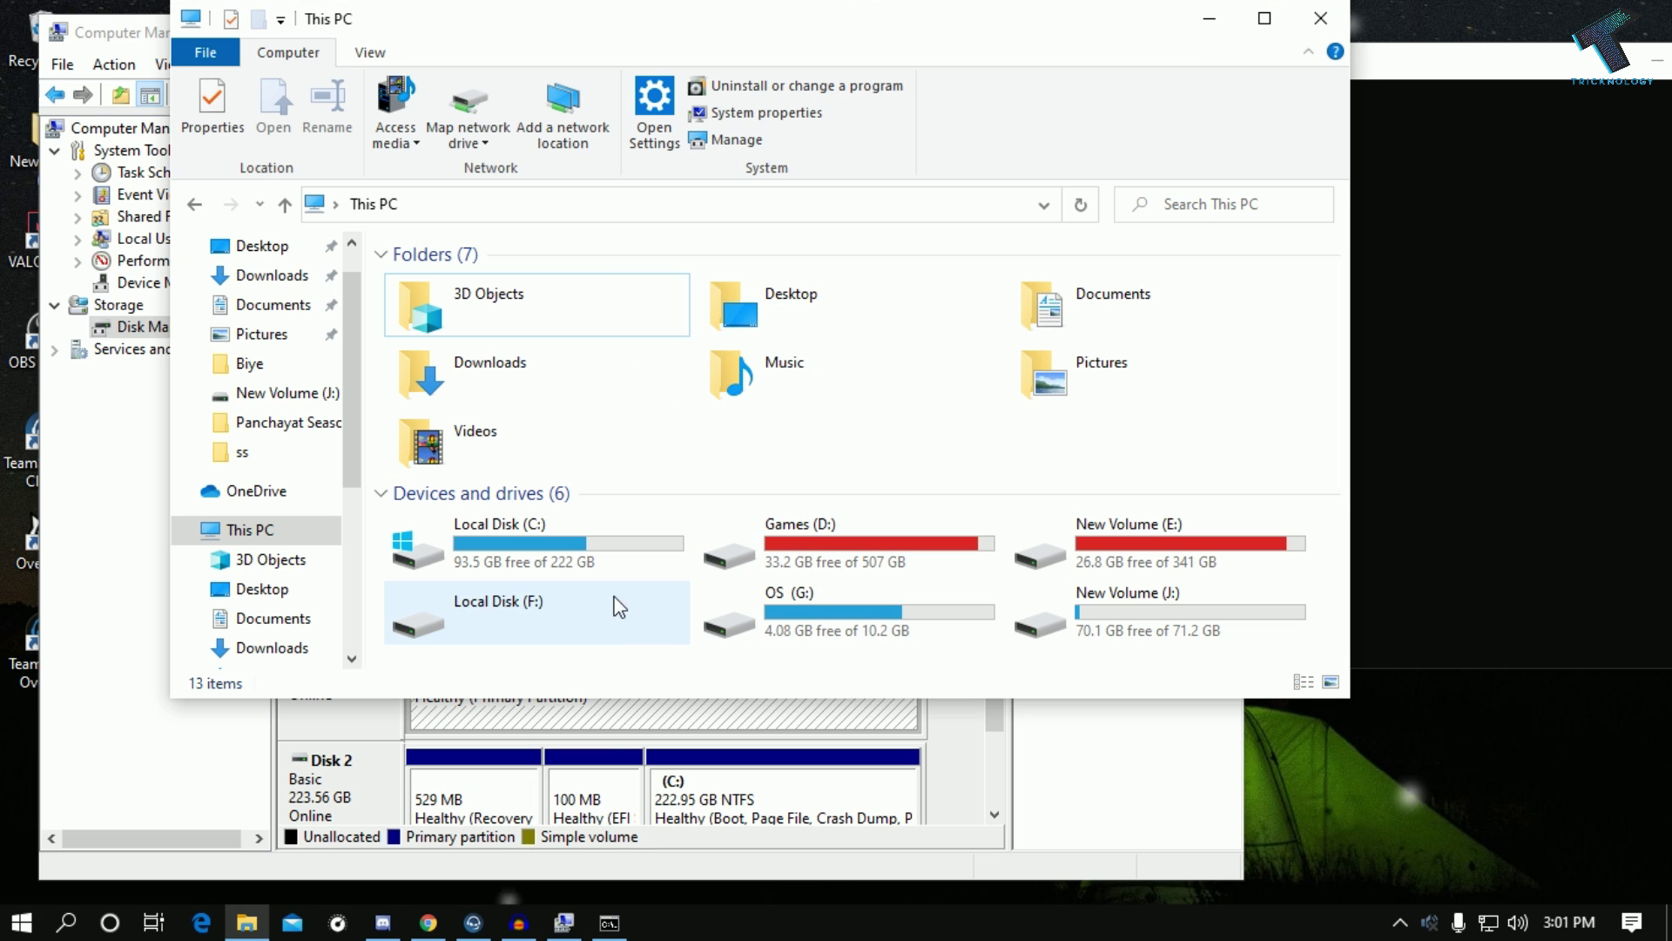
# - Quick-format Local Disk (F:) as NTFS and verify it opens empty
pyautogui.rightClick(569, 615)
pyautogui.click(805, 752)
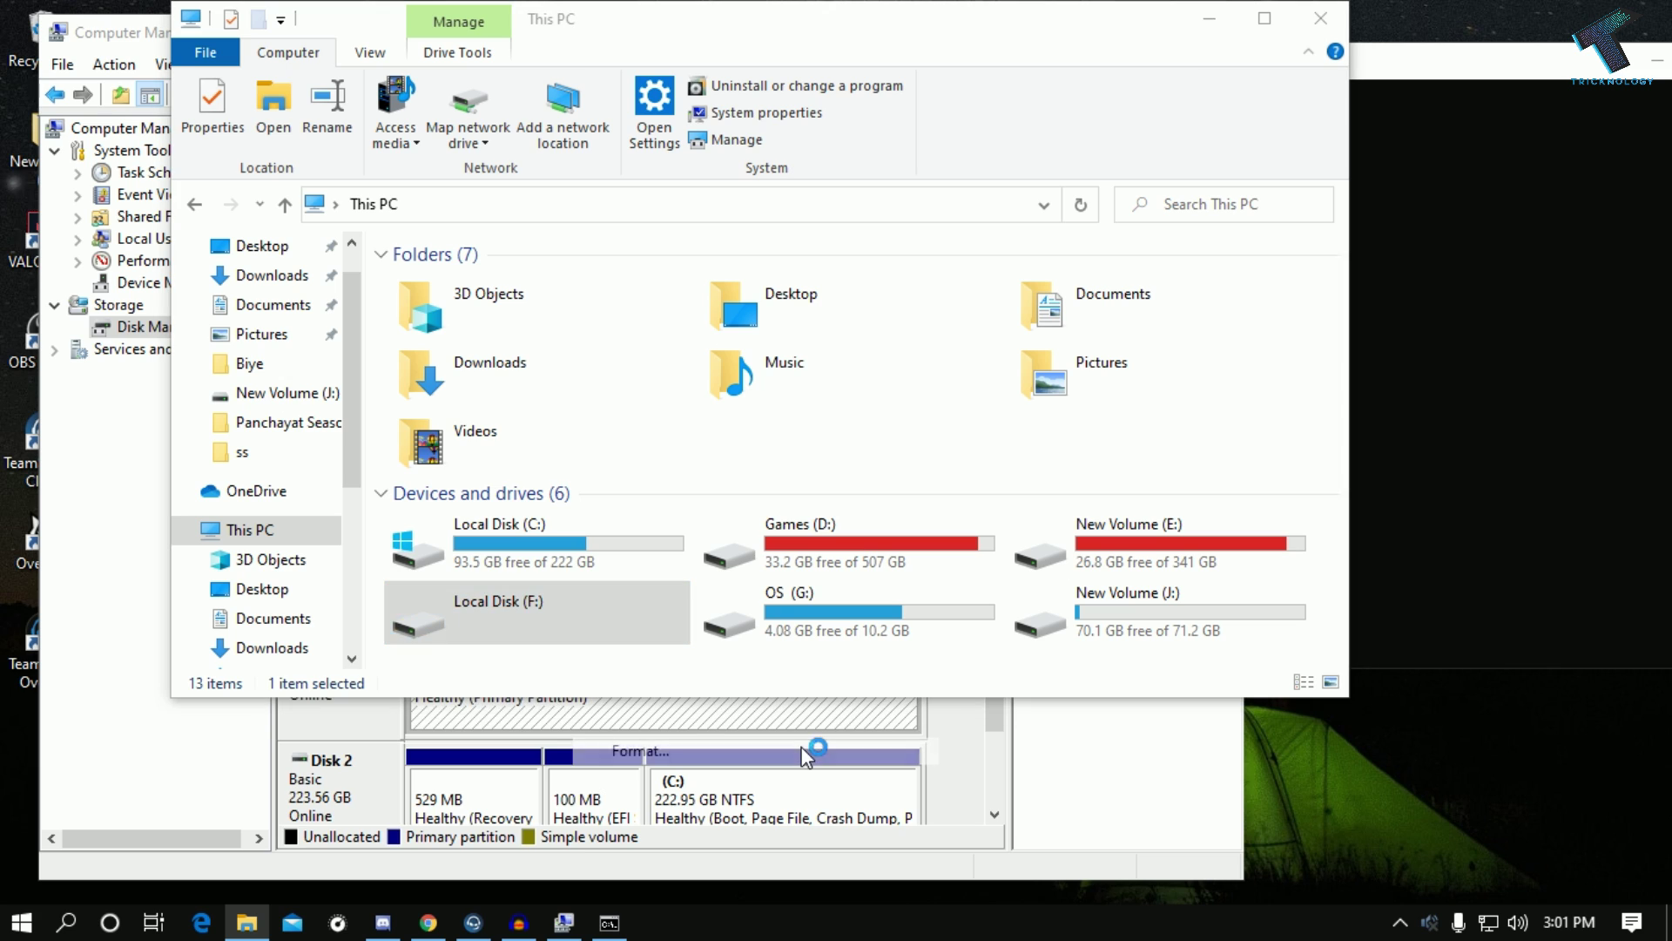
pyautogui.click(443, 841)
pyautogui.click(890, 457)
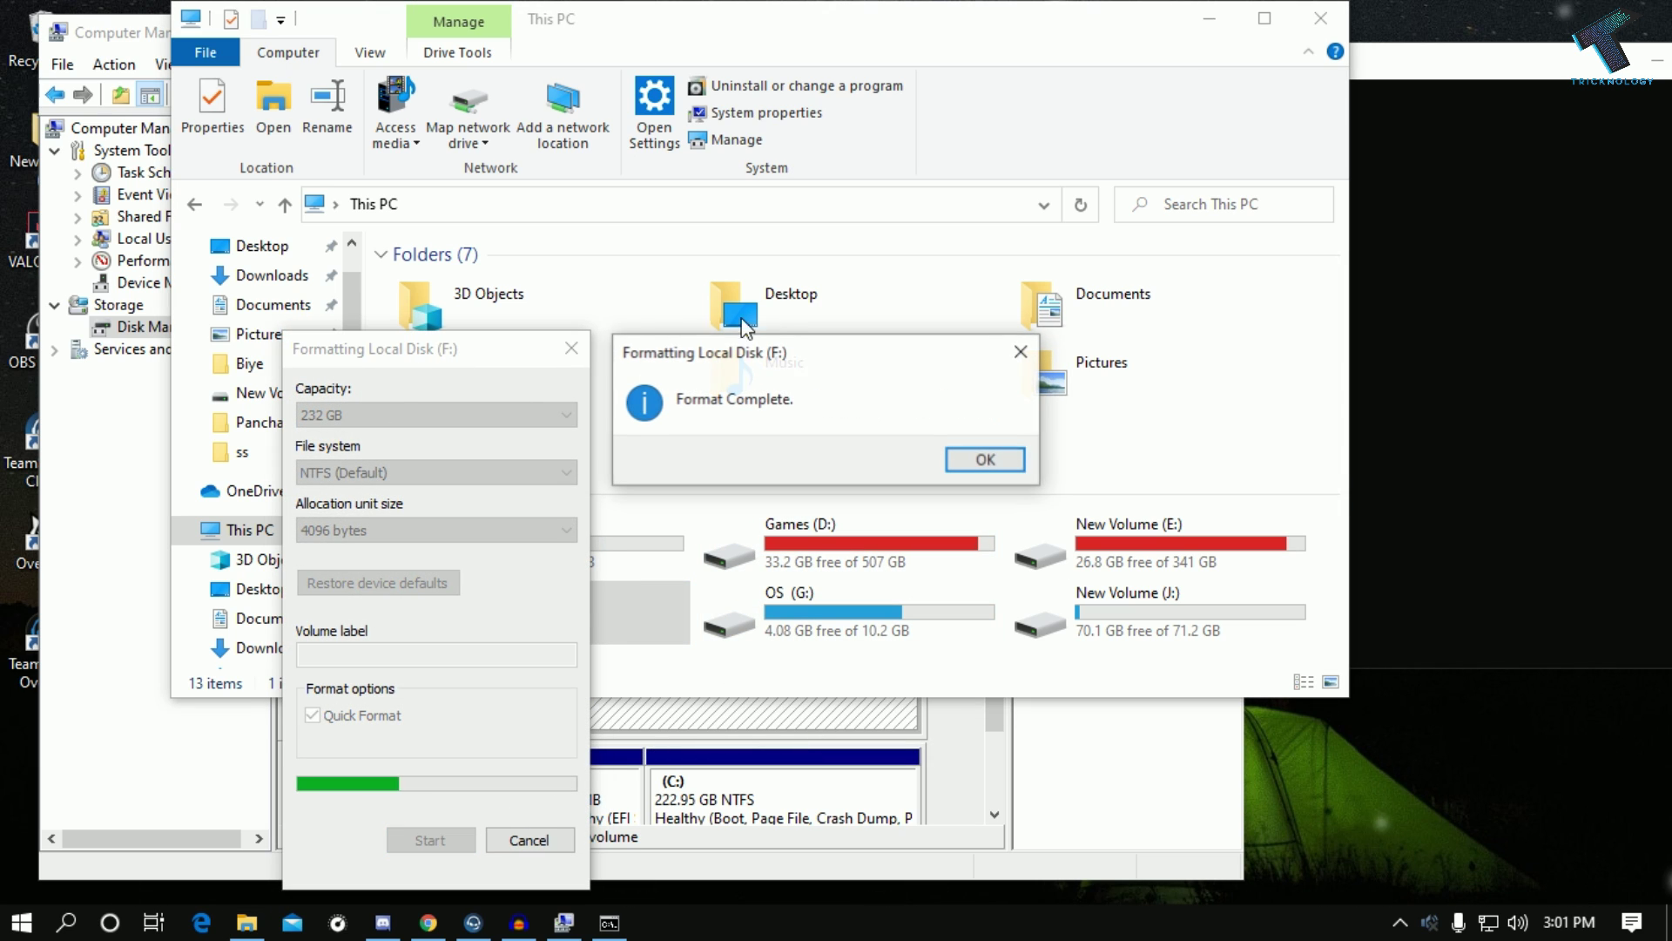
pyautogui.click(974, 465)
pyautogui.moveTo(441, 357); pyautogui.dragTo(925, 271)
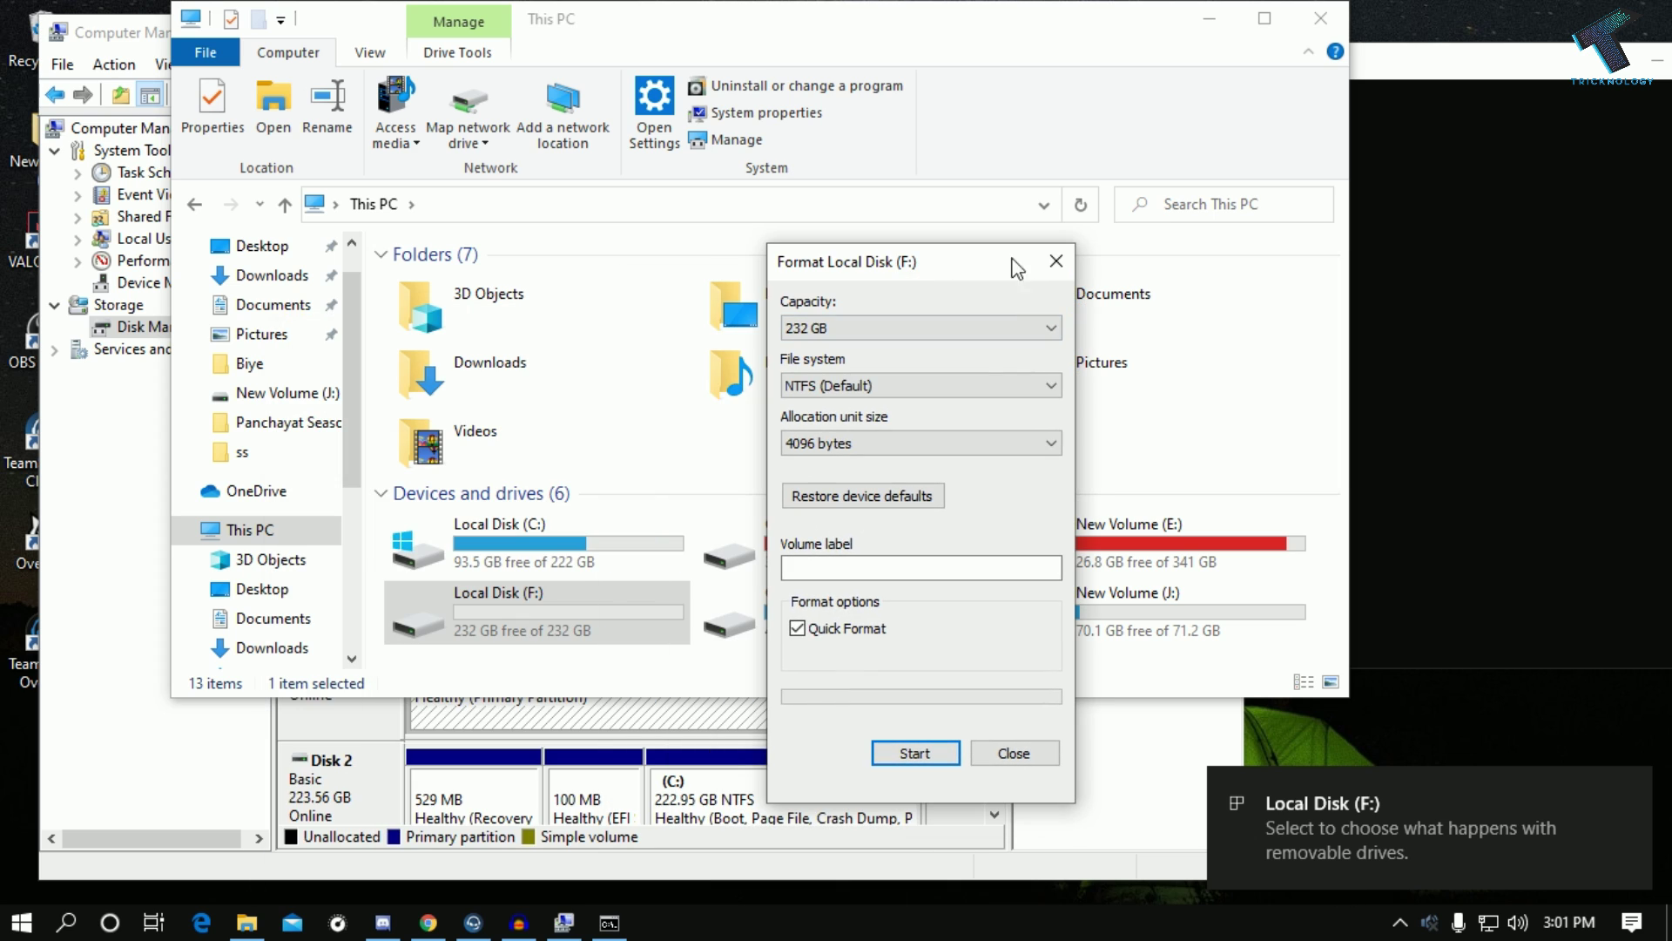
pyautogui.click(1054, 262)
pyautogui.doubleClick(571, 620)
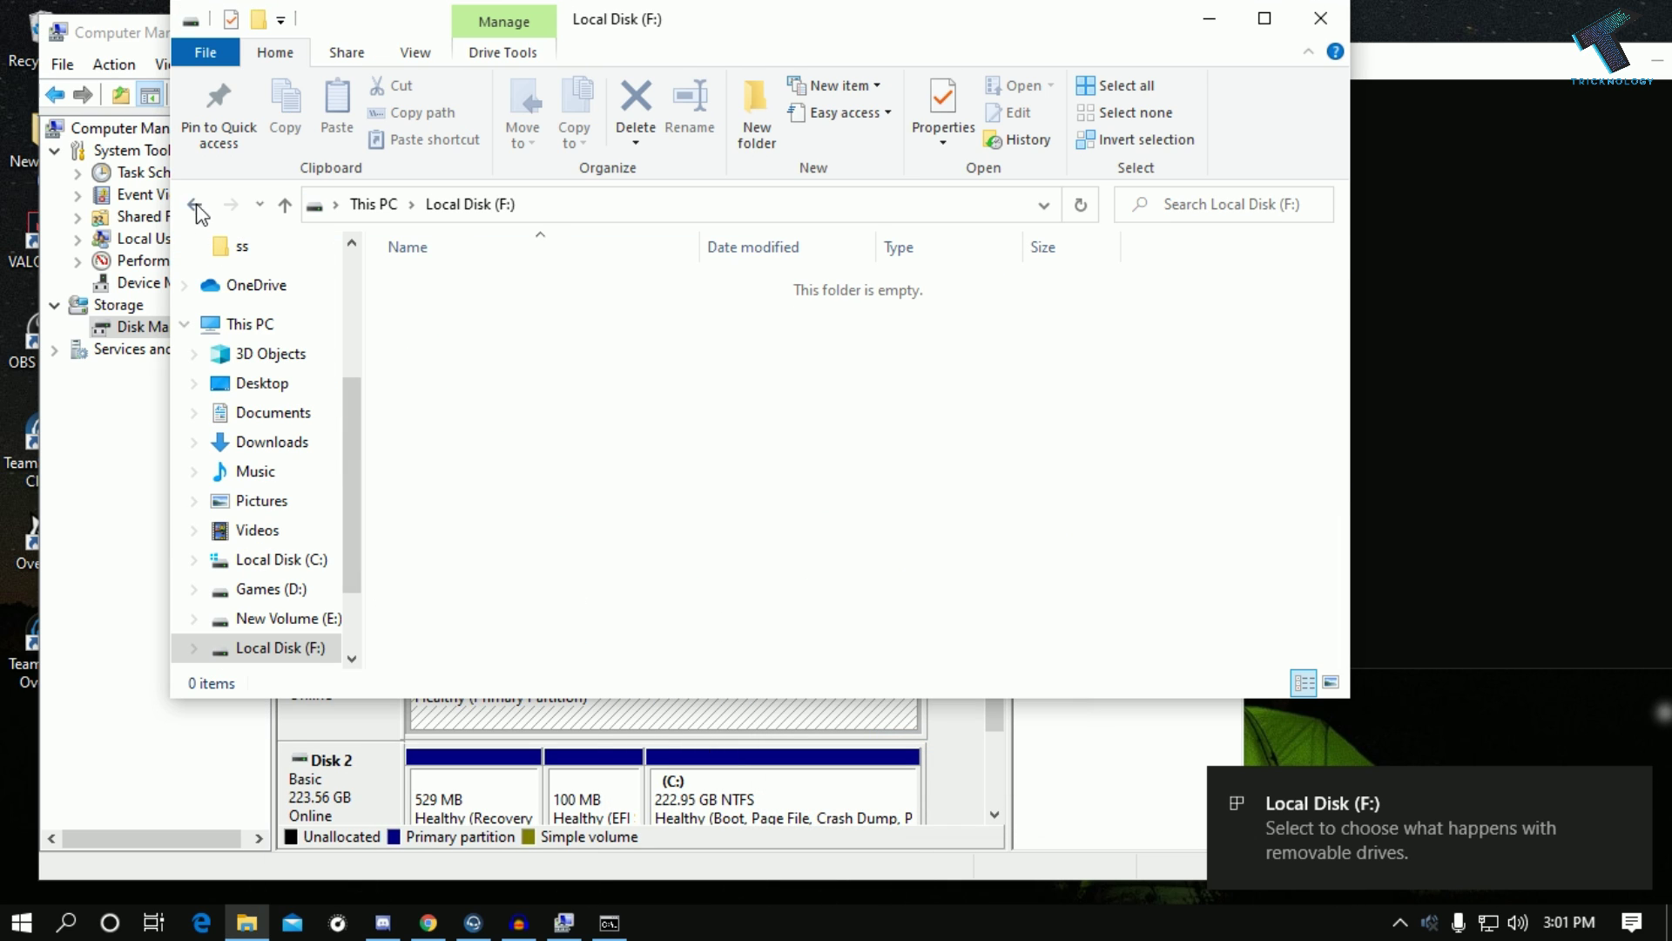
pyautogui.hotkey('alt', 'Left')
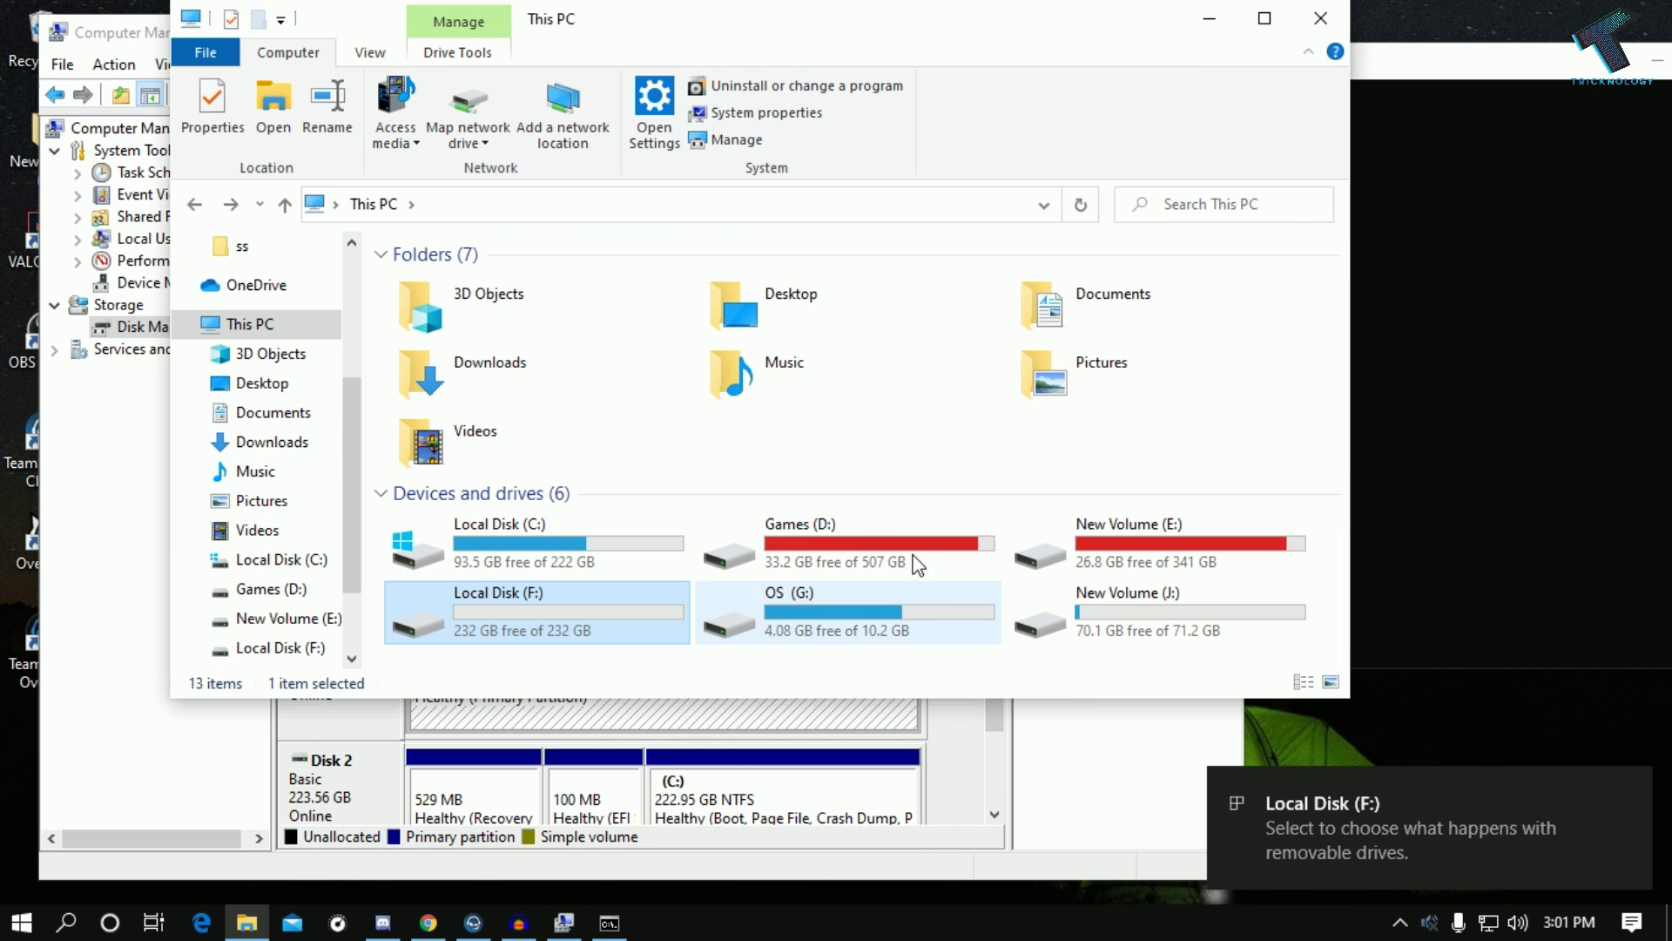